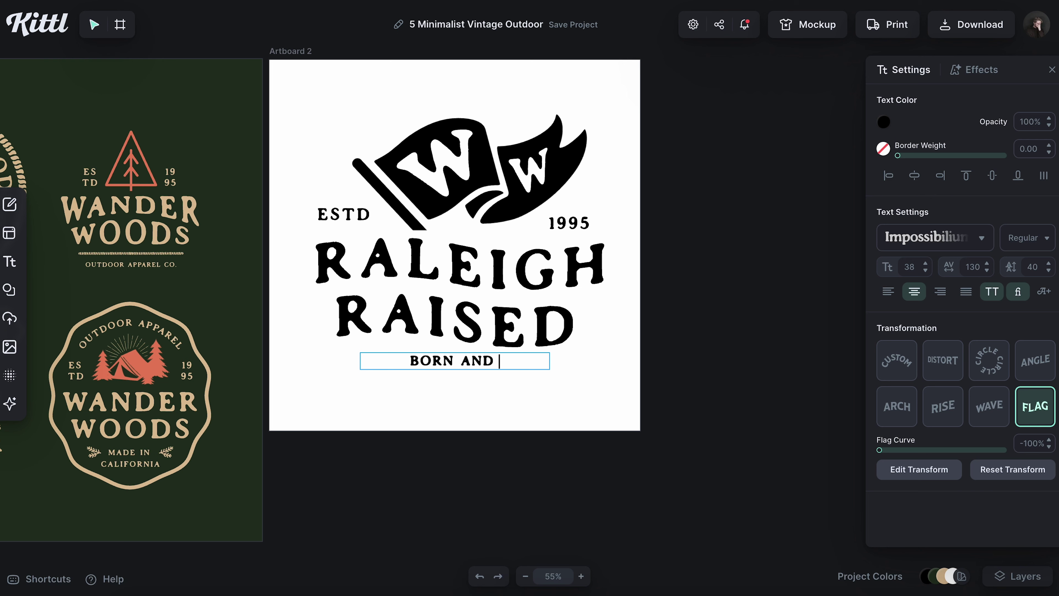
- Finish the tagline as BORN AND RAISED, NC and change the established year to 1999
key("Escape")
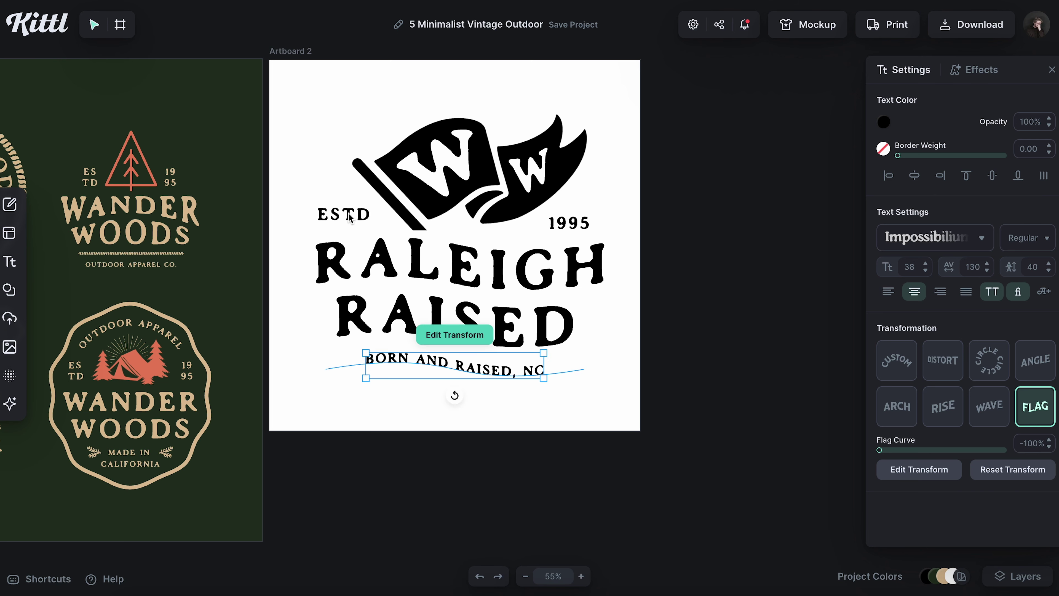
double_click(349, 218)
key("Escape")
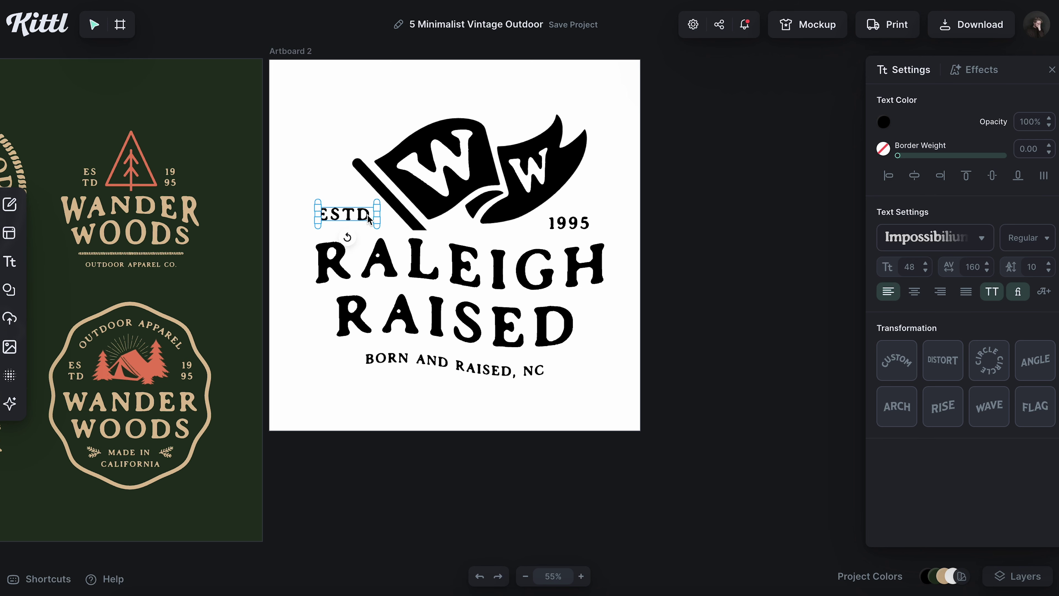
double_click(581, 227)
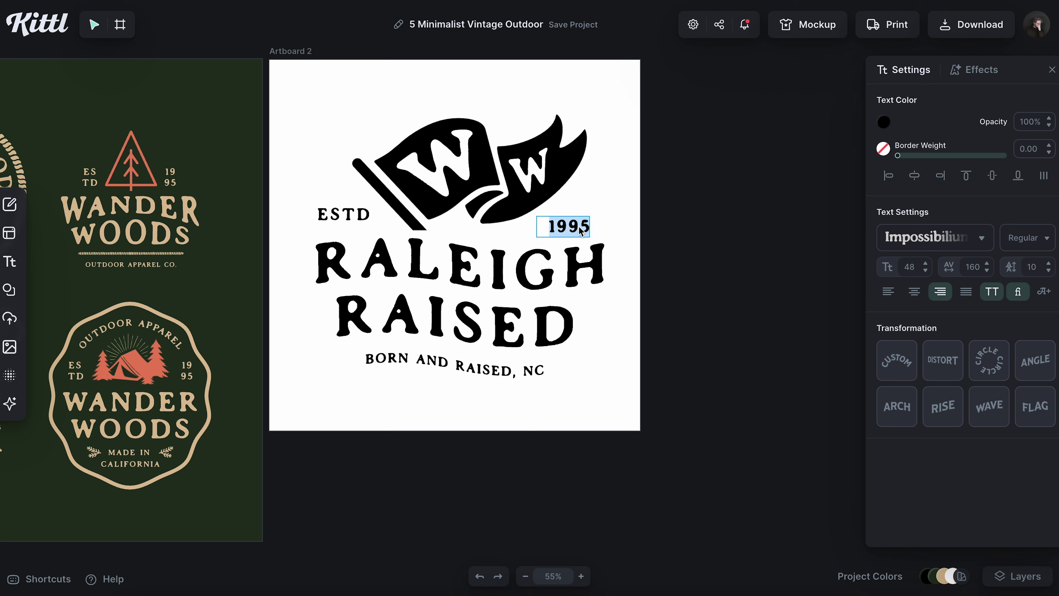
type("1999")
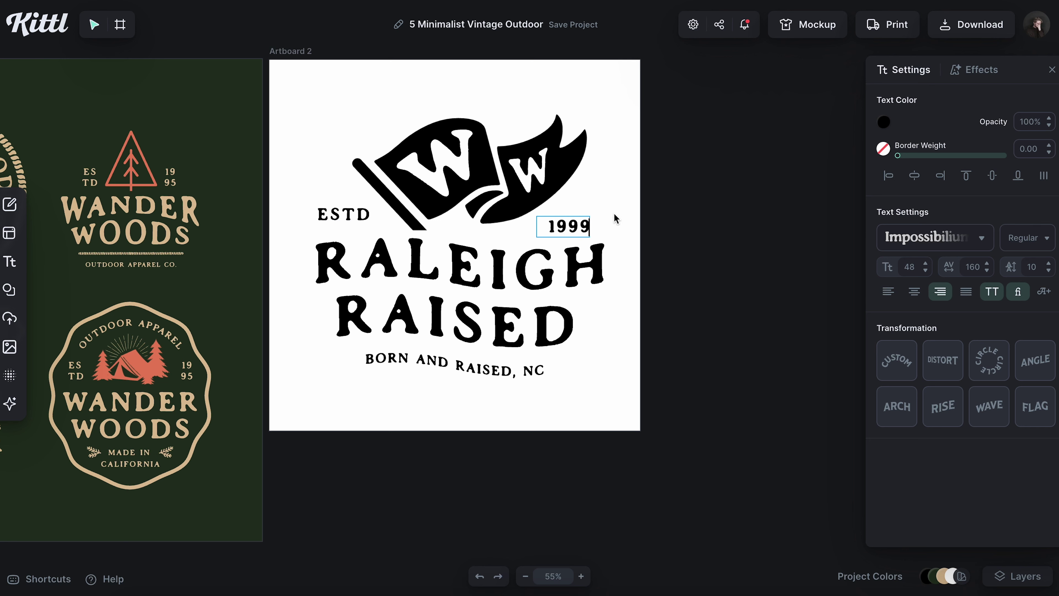
key("Escape")
- Align the ESTD and 1999 texts on one horizontal line and shift ESTD slightly inward toward the flagpole
left_click(354, 219, "shift")
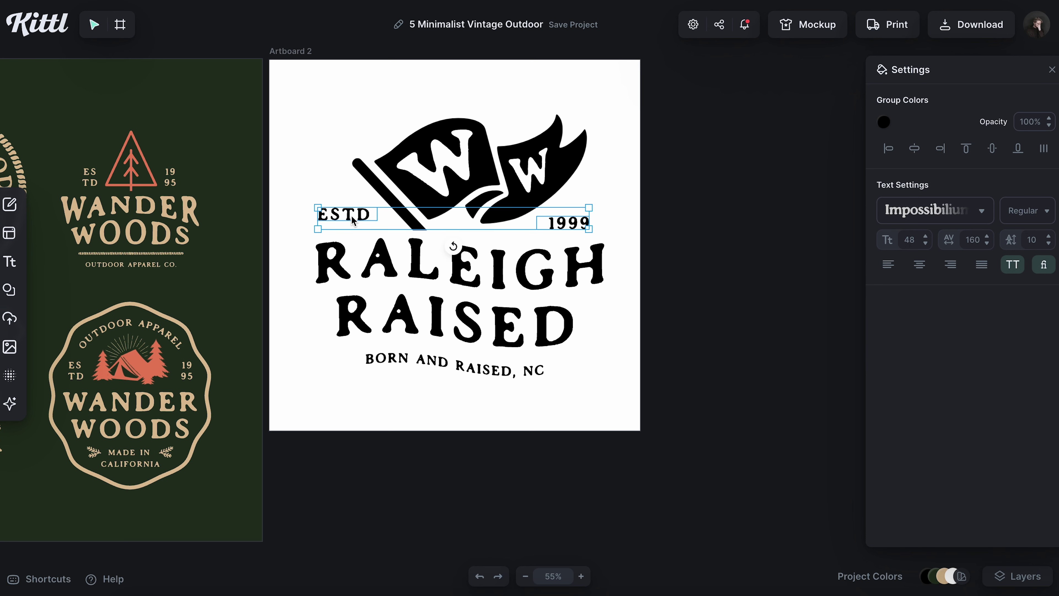
left_click(992, 148)
left_click_drag(574, 225, 572, 223)
left_click(737, 209)
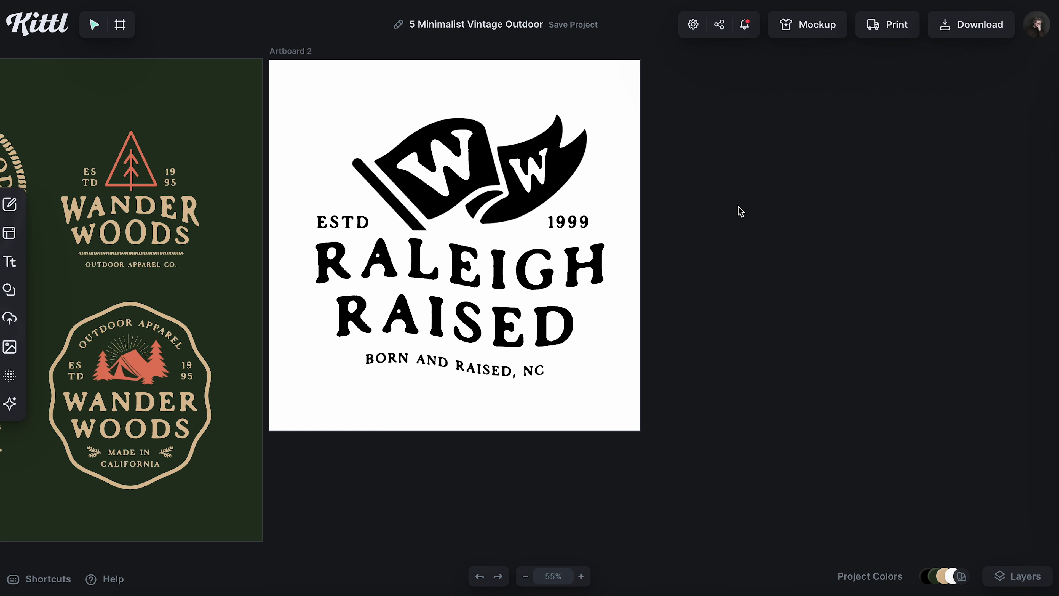
left_click_drag(340, 224, 346, 225)
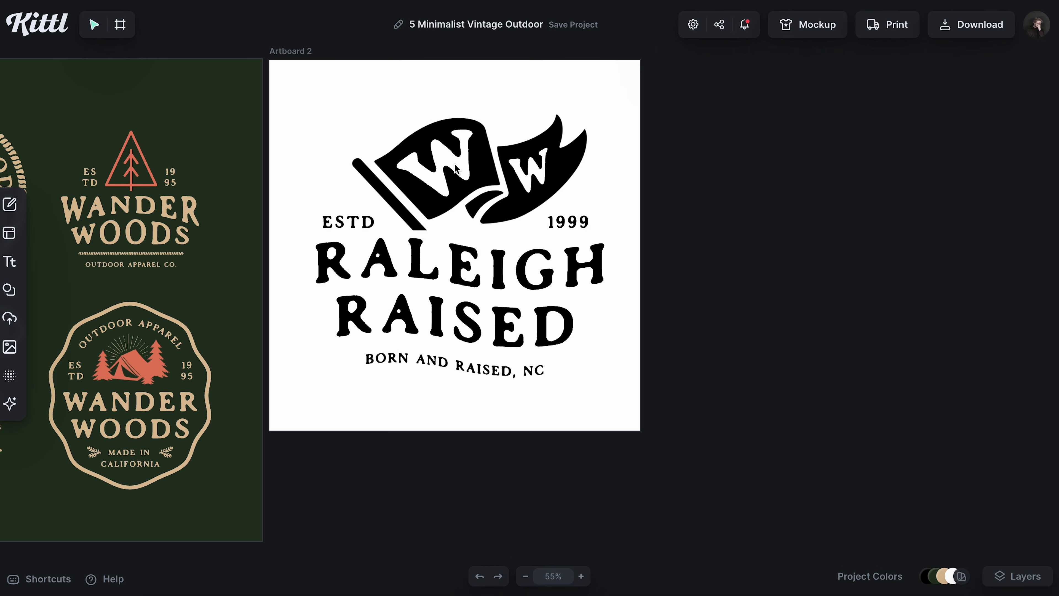
- Replace the two W letters on the flag with N and C
left_click(454, 163)
double_click(454, 163)
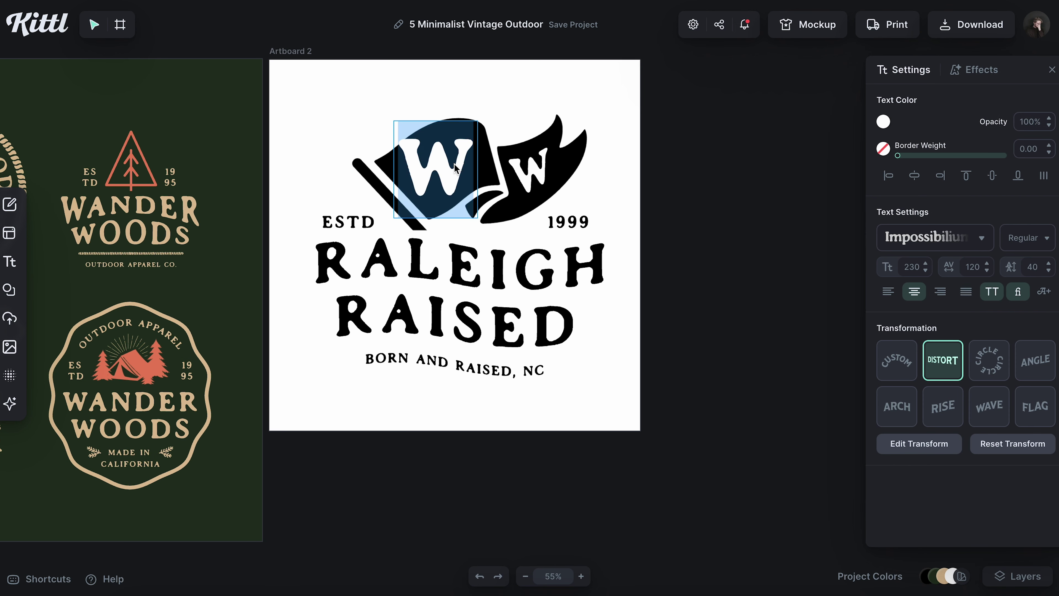
type("N")
key("Escape")
double_click(529, 167)
type("C")
left_click(671, 164)
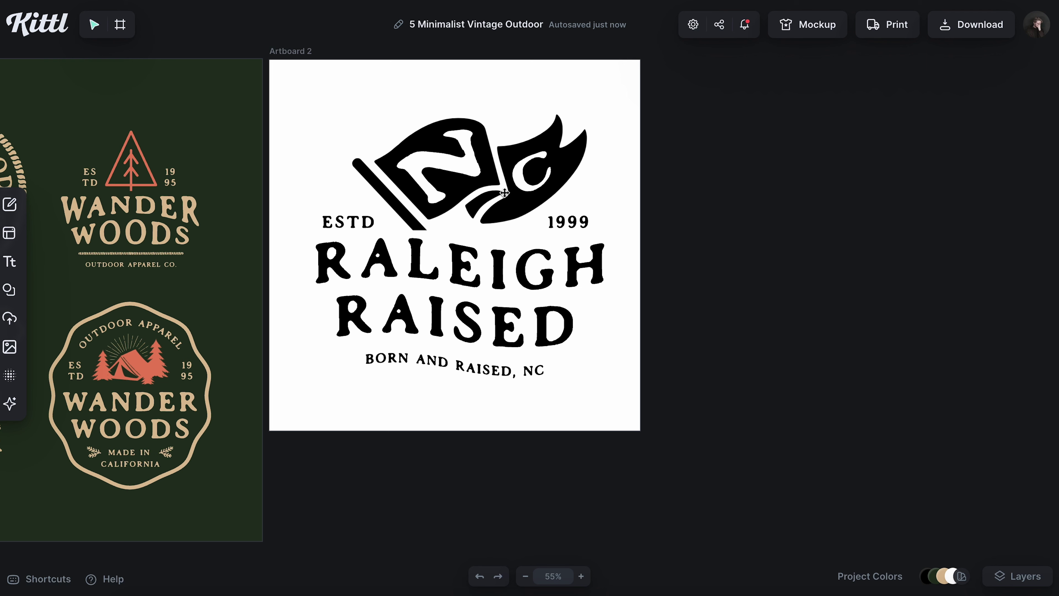
- Preview the Raleigh Raised artboard on the T-shirt mockup of a man in a cap seen from behind
left_click(304, 49)
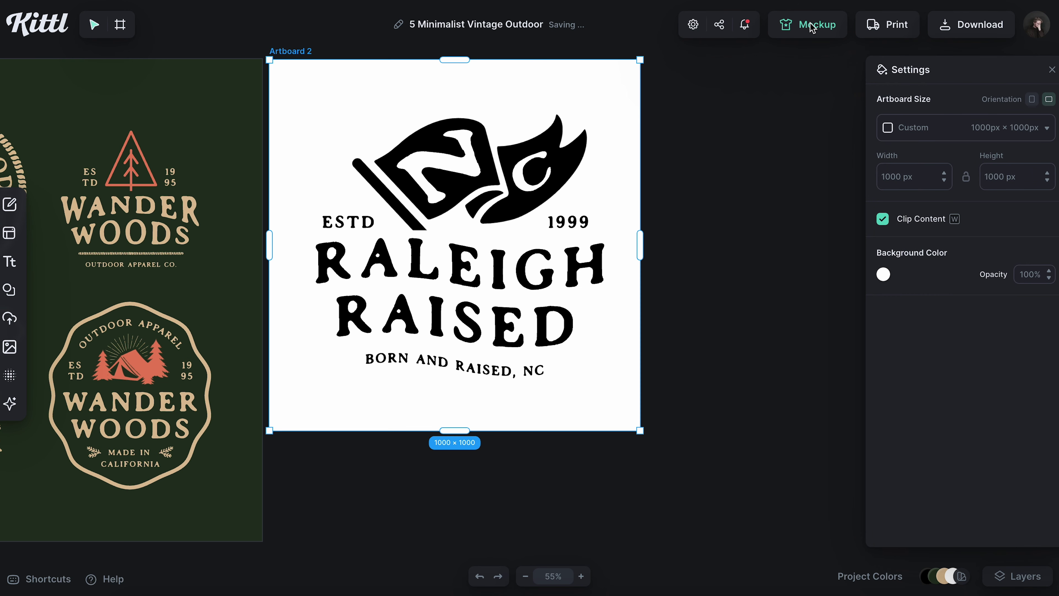
left_click(813, 27)
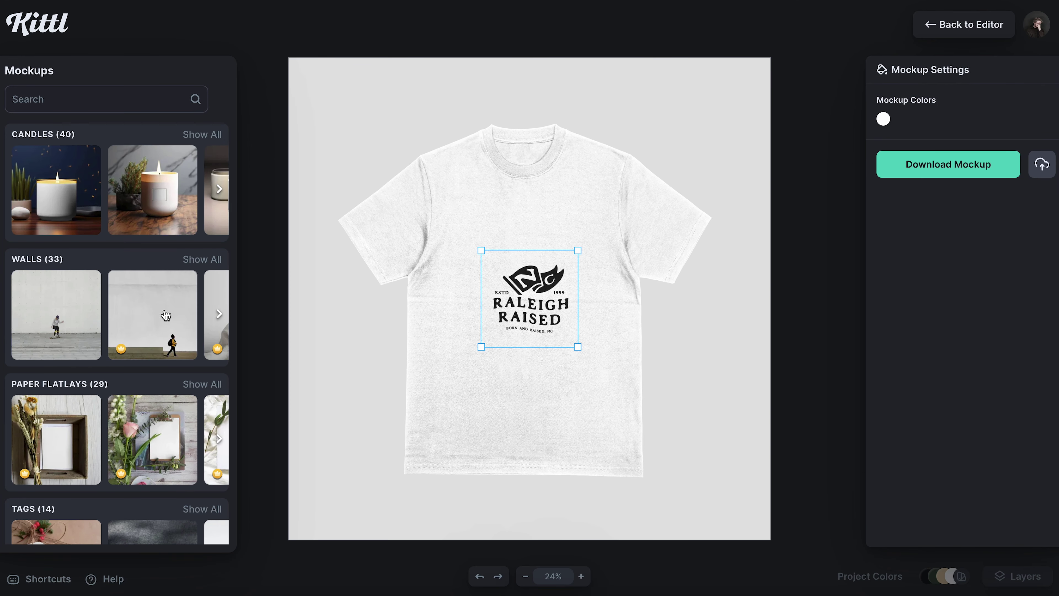
scroll(155, 325, "down", 8)
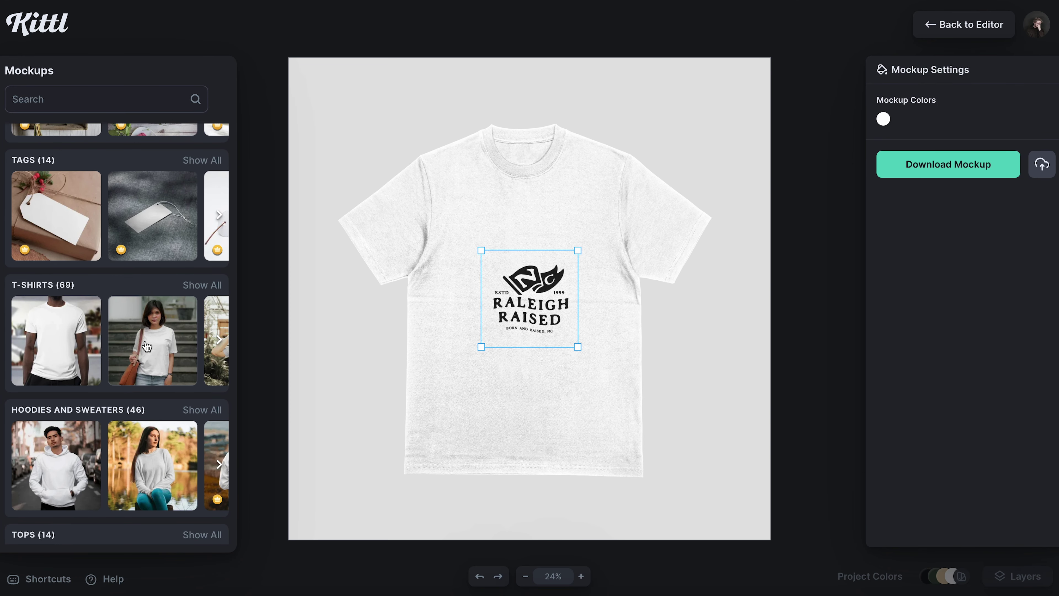
scroll(135, 352, "right", 2)
scroll(134, 351, "right", 6)
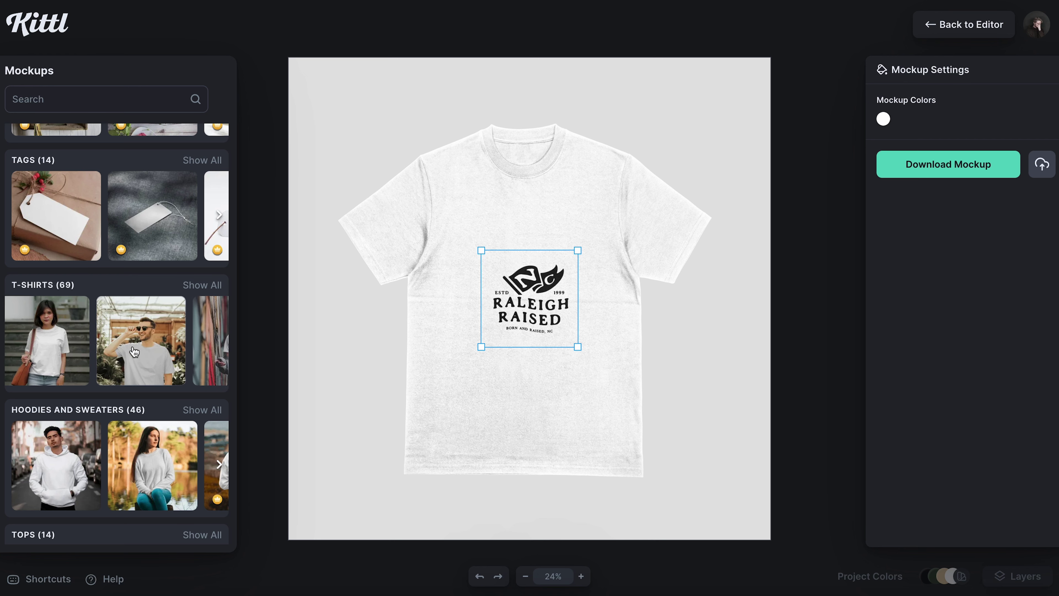
scroll(134, 351, "left", 2)
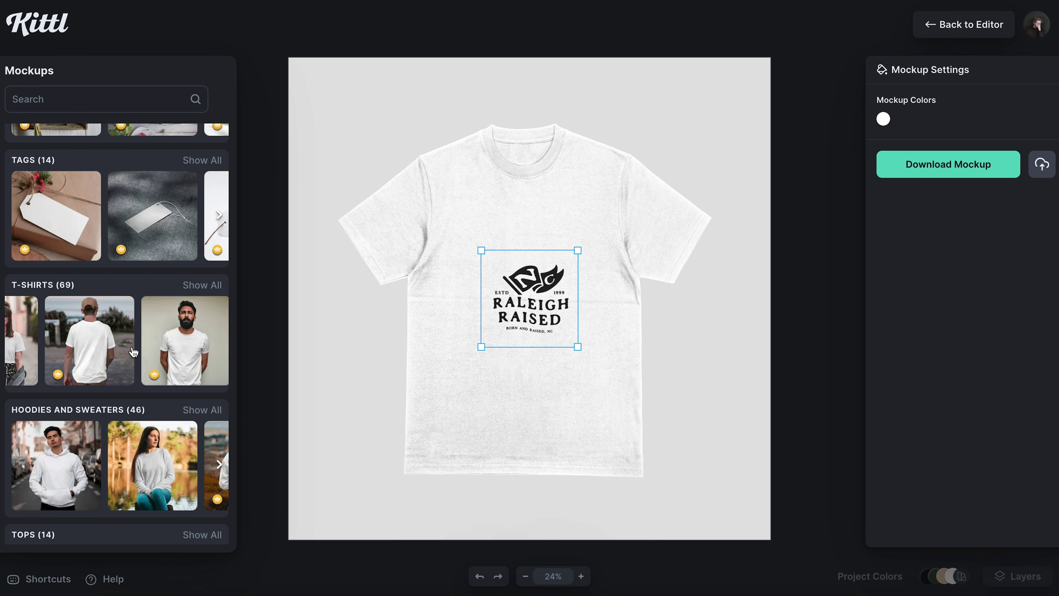
left_click(125, 352)
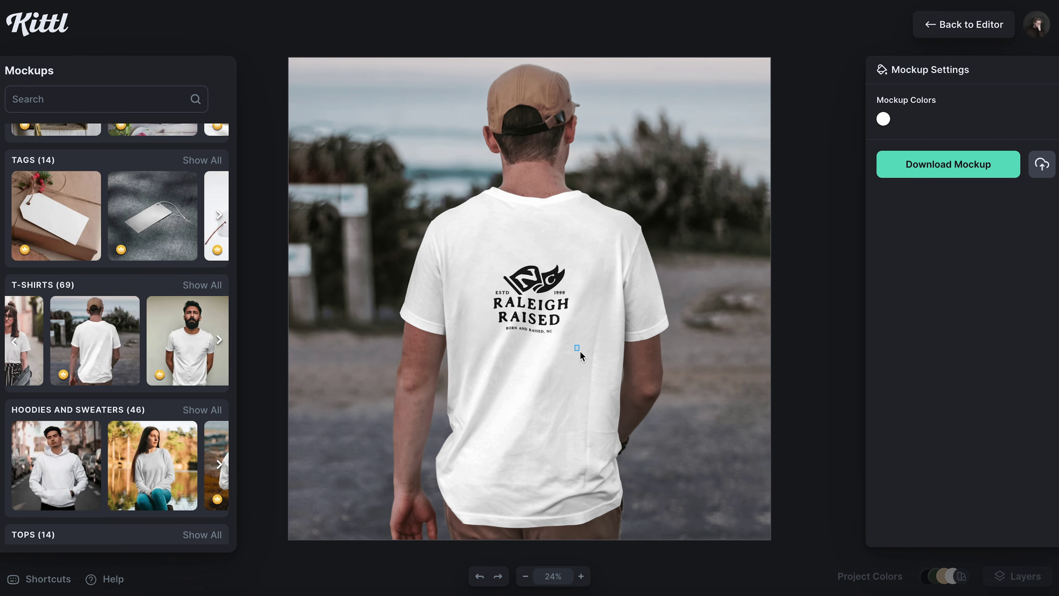
- Enlarge the design across the man's upper back in the mockup, and return to the editor
left_click(529, 307)
mouse_move(532, 267)
left_mouse_down()
mouse_move(513, 253)
mouse_move(526, 263)
left_mouse_up()
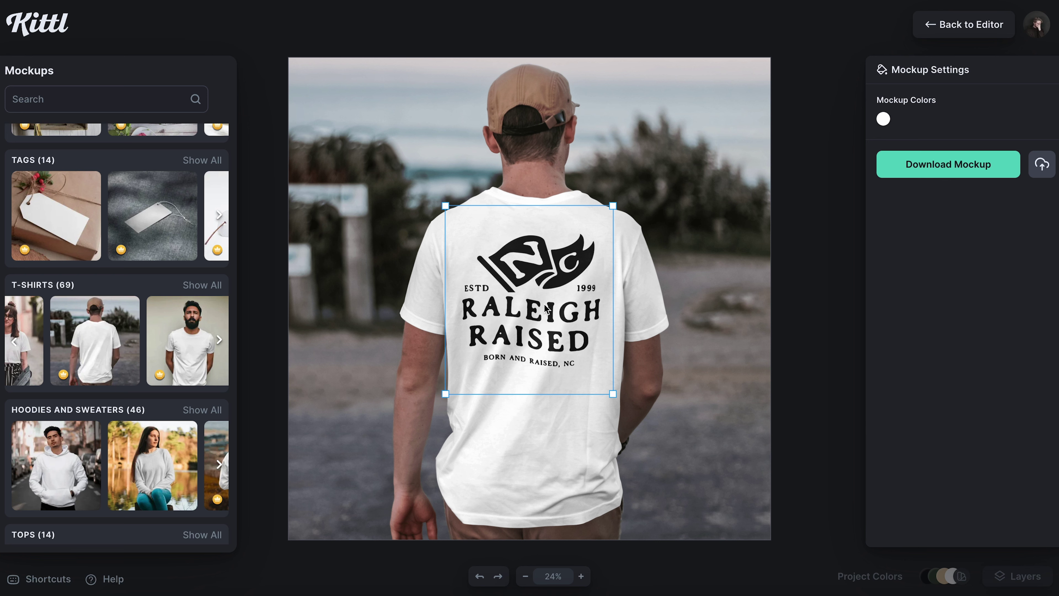
left_click(955, 25)
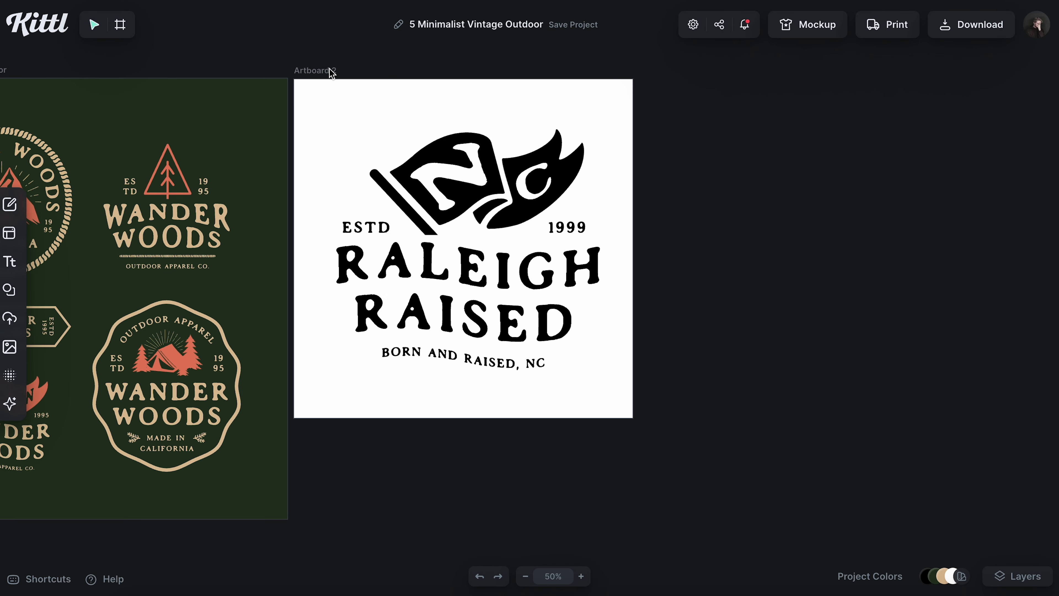
- Duplicate the Raleigh Raised artboard and delete the RALEIGH and RAISED text lines from the copy
left_click(560, 80)
key("ctrl+d")
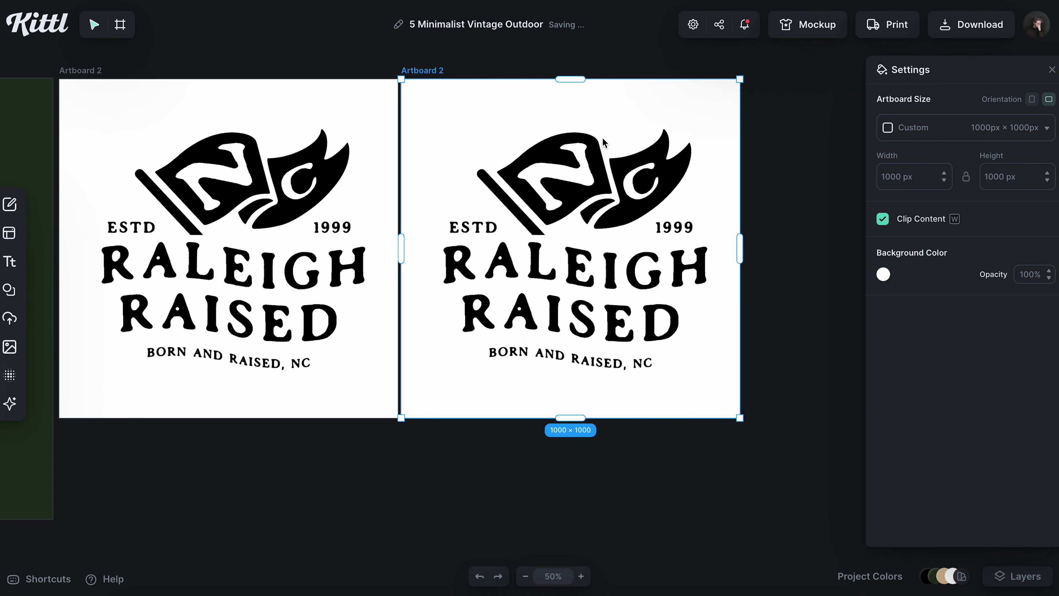
left_click(527, 194)
left_click(505, 260)
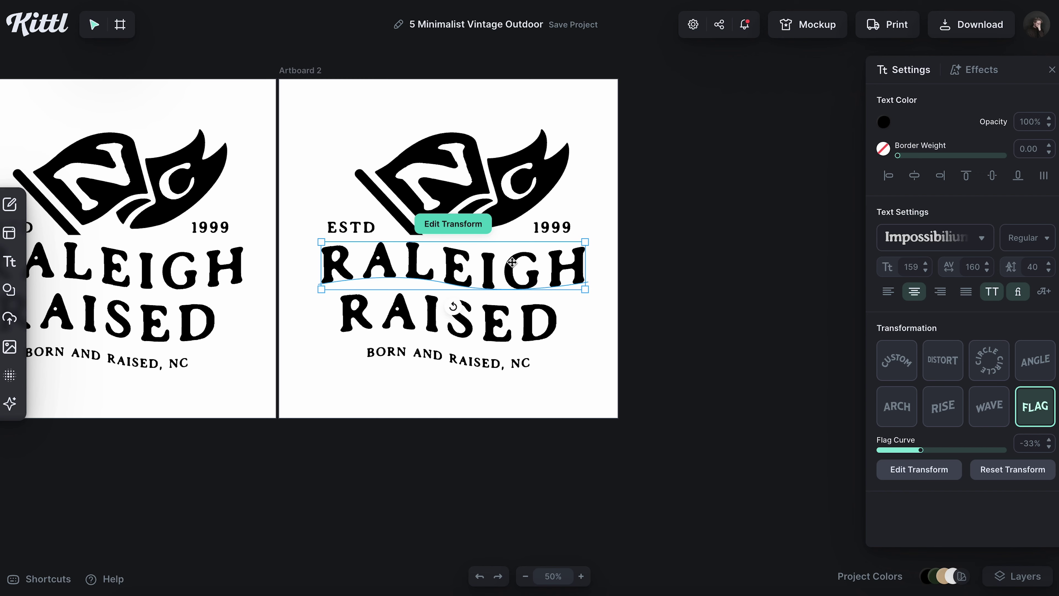
key("Delete")
left_click(488, 322)
key("Delete")
- Delete the BORN AND RAISED tagline, the 1999 and the ESTD text from the duplicated artboard
left_click(501, 353)
key("Delete")
left_click(550, 229)
key("Delete")
left_click(347, 233)
key("Delete")
- Release the mask on the duplicated flag and delete the gray landscape shape behind it, keeping the flag and letters
left_click(442, 188)
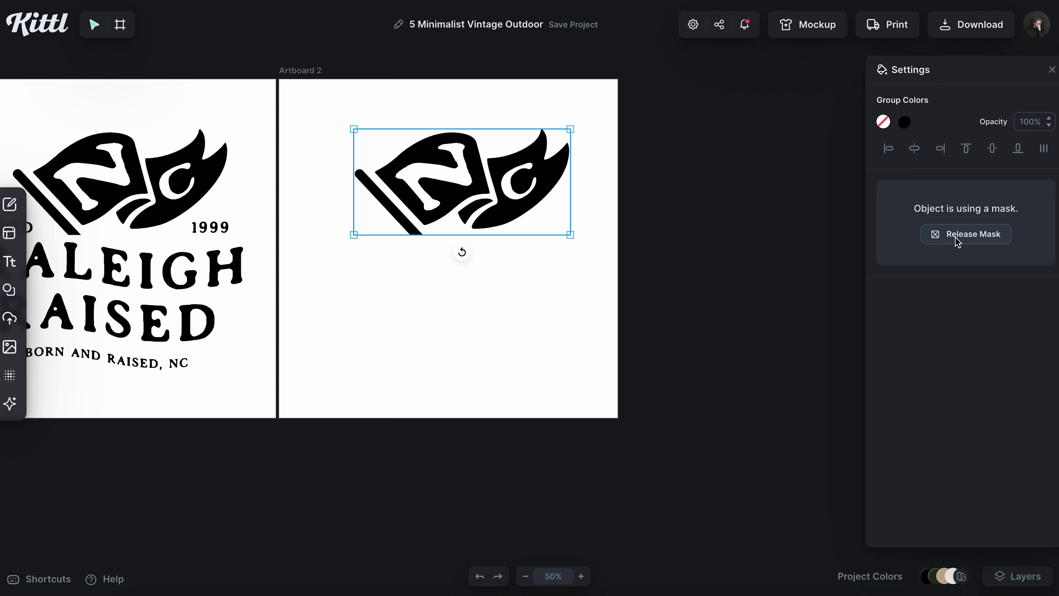
left_click(957, 236)
key("Delete")
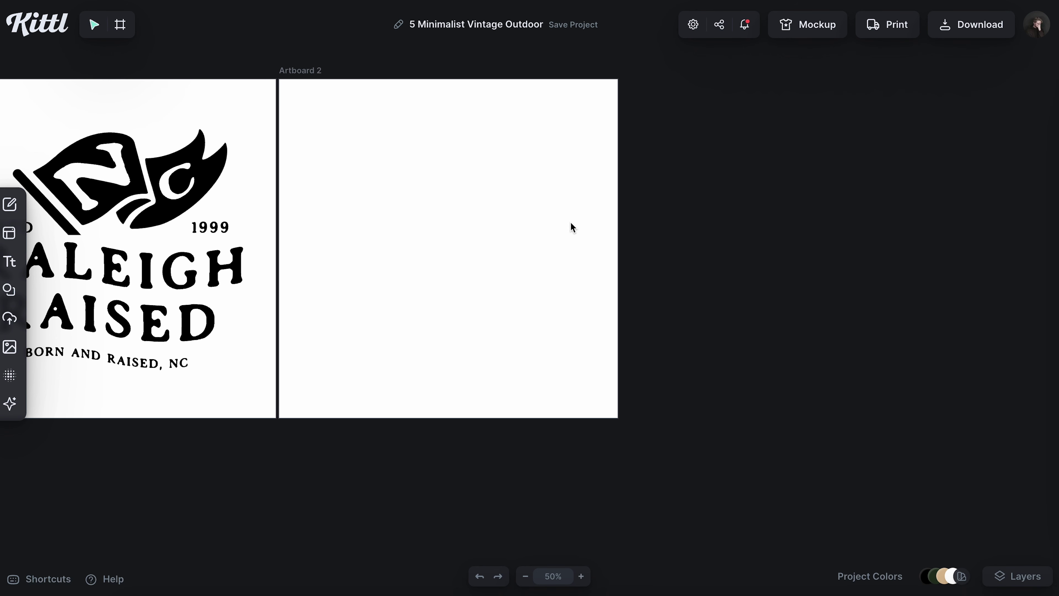
key("ctrl+z")
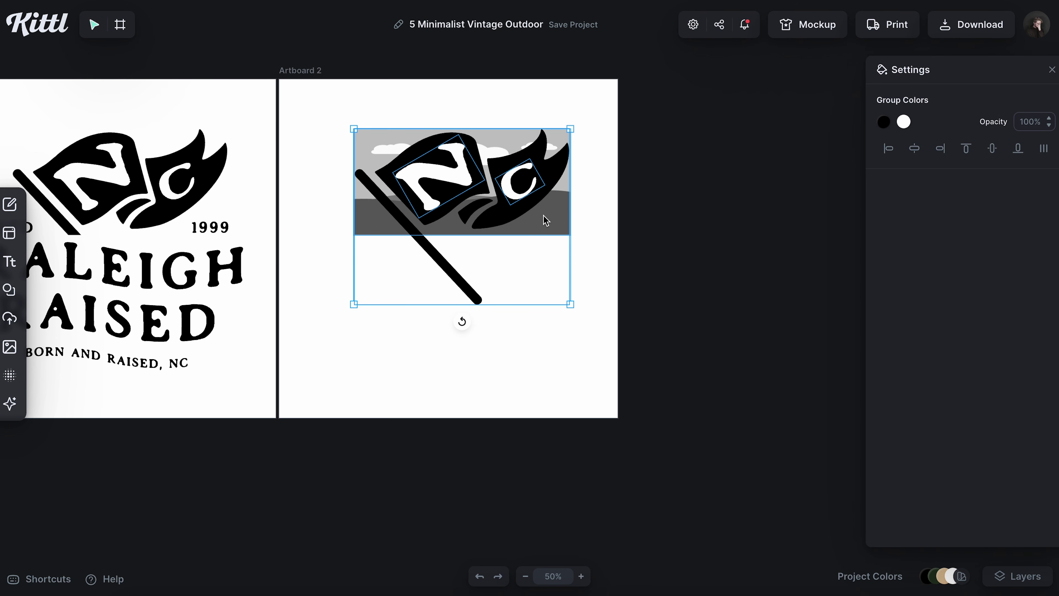
key("Escape")
left_click(560, 225)
key("Delete")
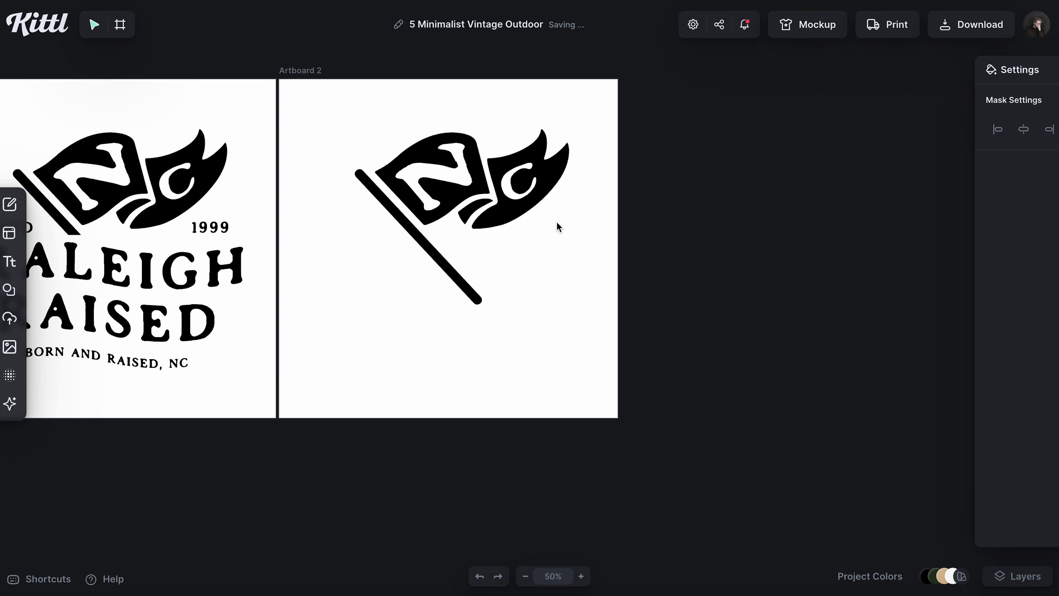
- Center the full flag on its artboard and open that artboard in the mockup view
left_click_drag(350, 101, 495, 245)
left_click(633, 206)
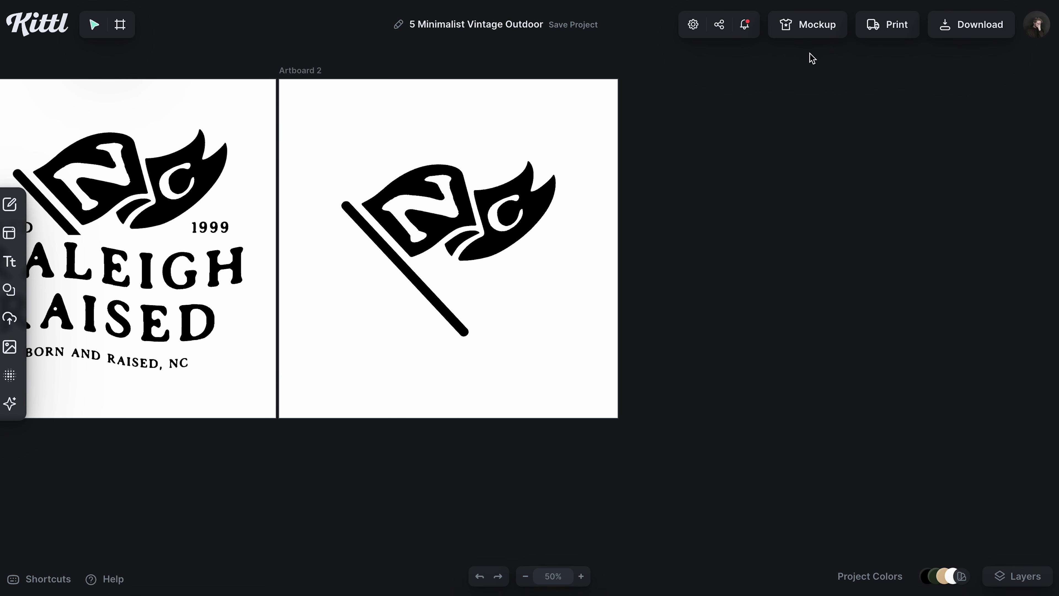
left_click(315, 72)
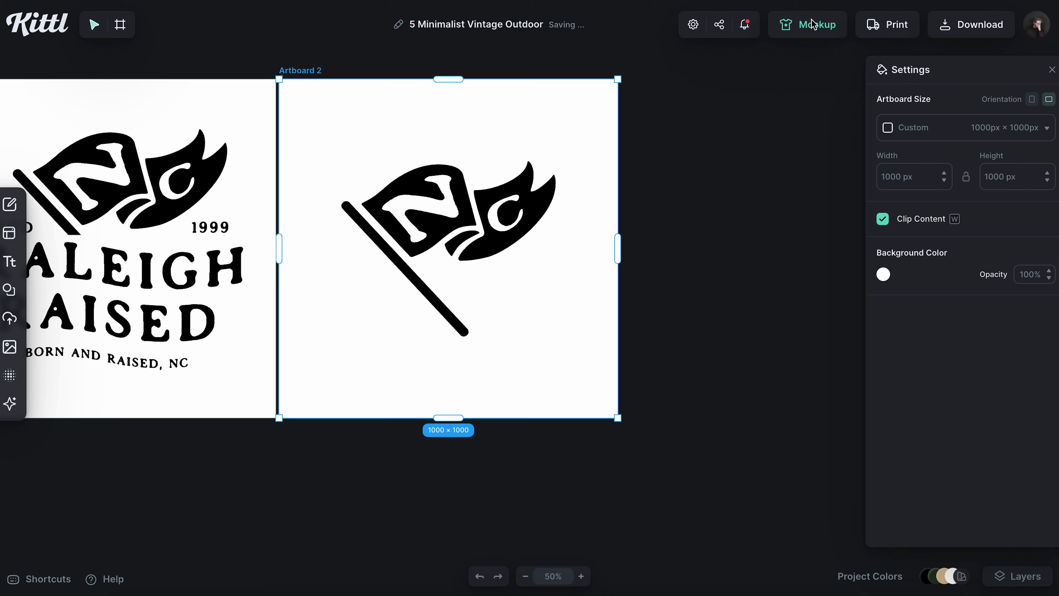
left_click(815, 29)
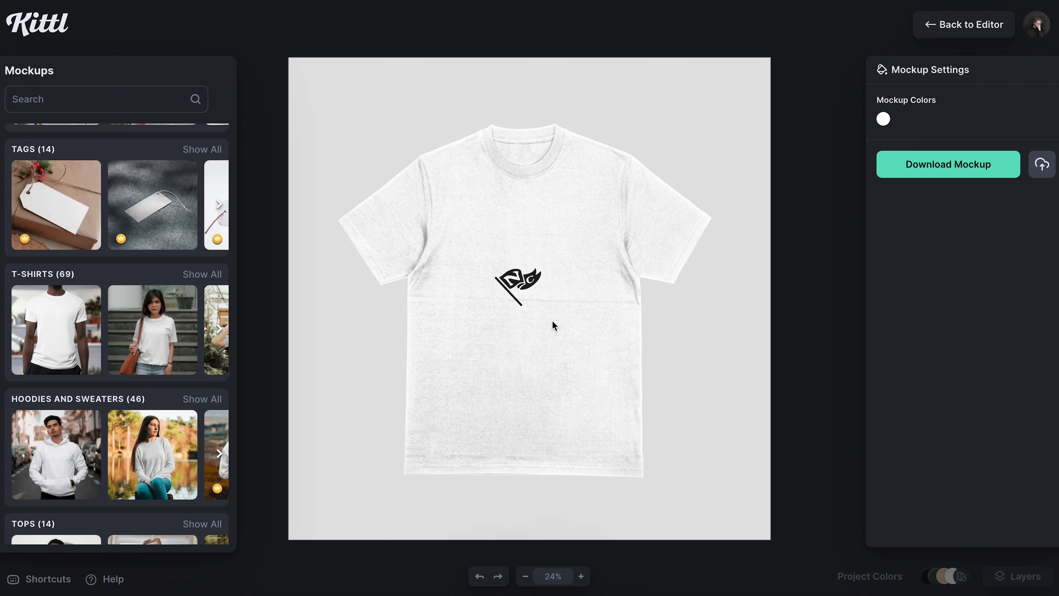
- Place the flag small on the left chest of the front-view T-shirt, download the mockup, and return to the editor
left_click(522, 283)
left_click_drag(522, 283, 592, 244)
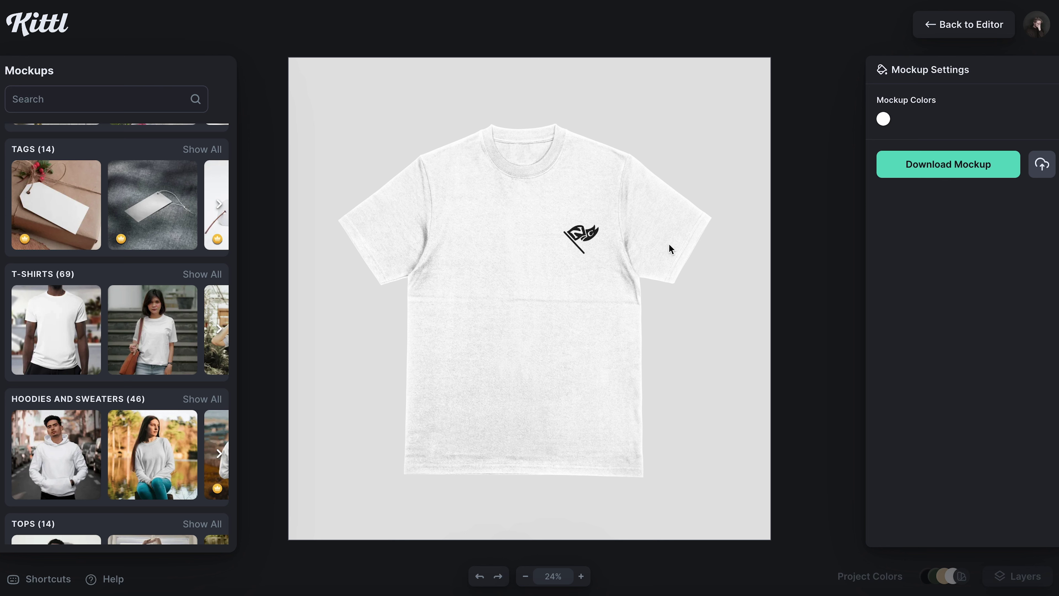
left_click(952, 169)
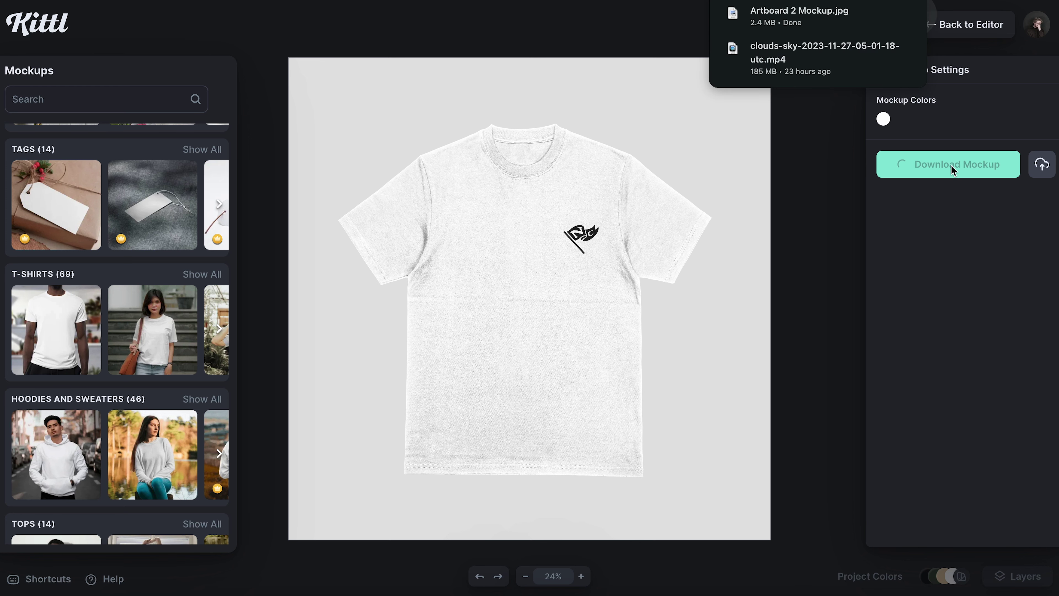
left_click(789, 163)
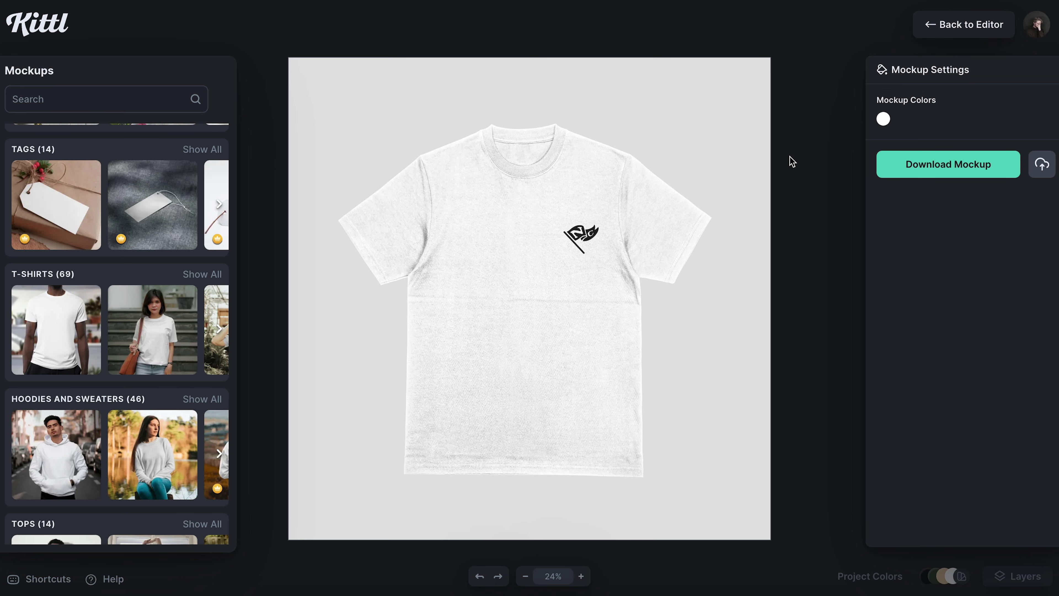
left_click(981, 24)
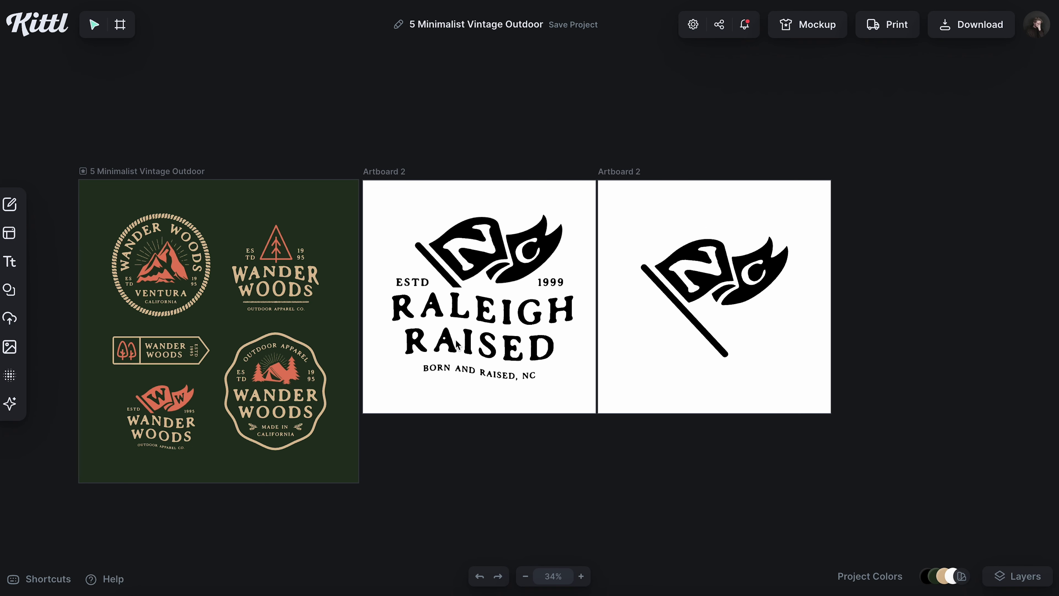
- Place the Raleigh Raised design large on the upper back of the back-view flatlay T-shirt and download the mockup
left_click(402, 177)
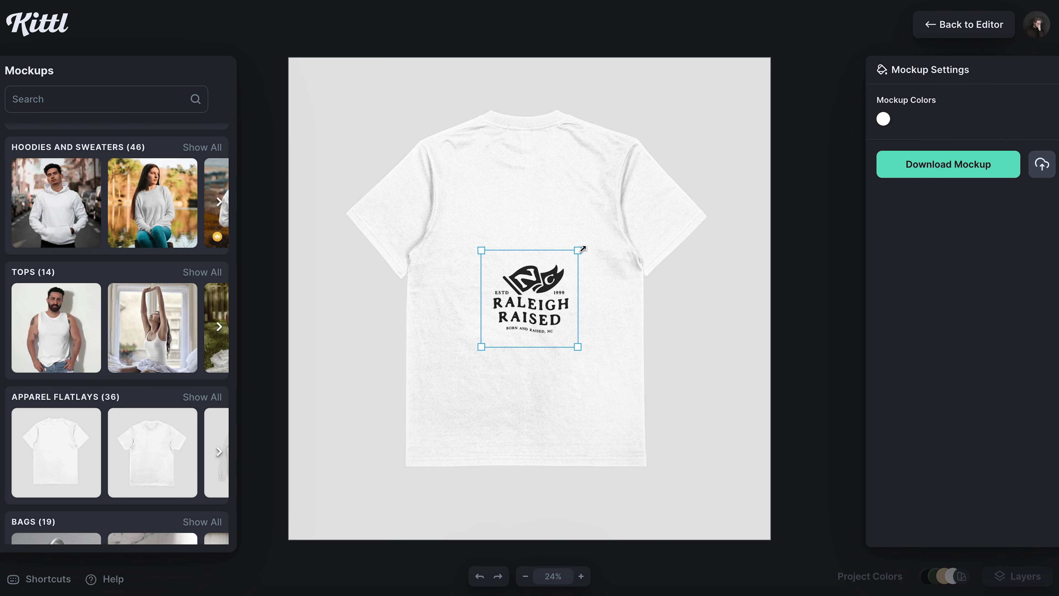
left_click_drag(583, 249, 621, 203)
left_click_drag(580, 252, 575, 192)
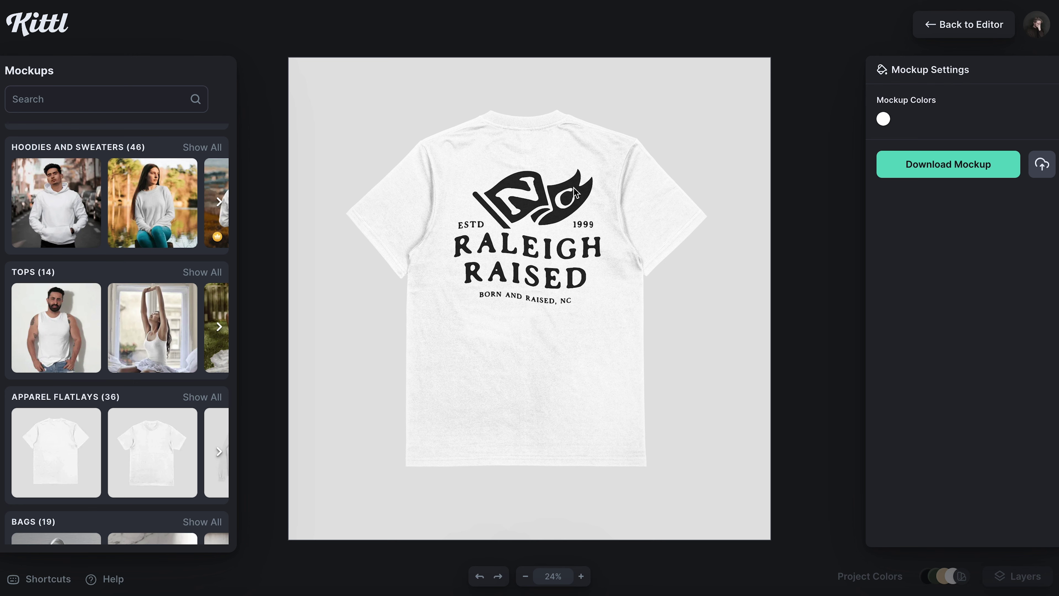
left_click(934, 165)
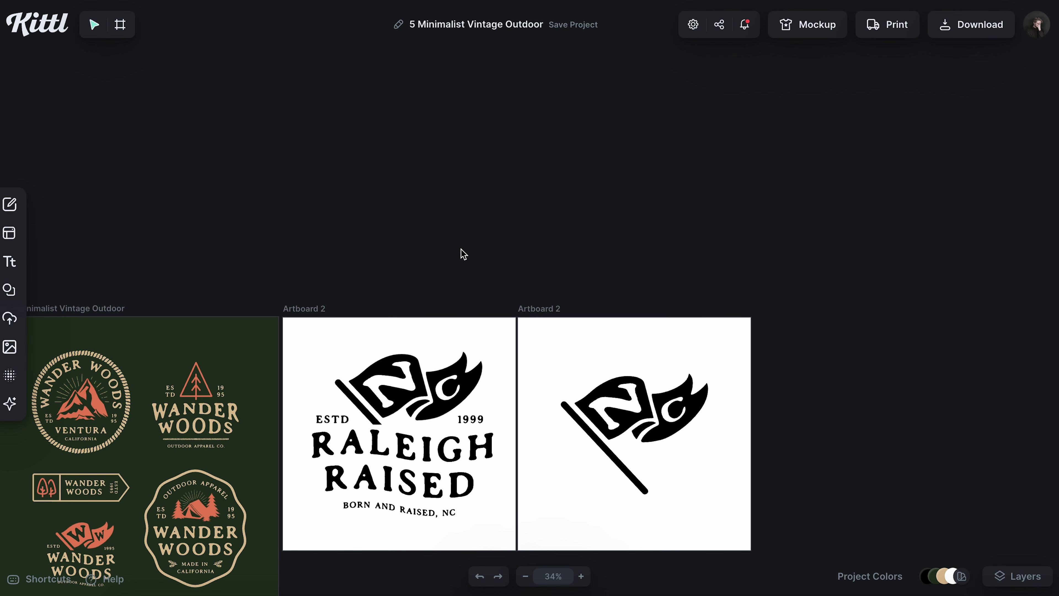
- Arrange the back and front T-shirt mockup images side by side above the two white artboards
scroll(427, 209, "down", 1)
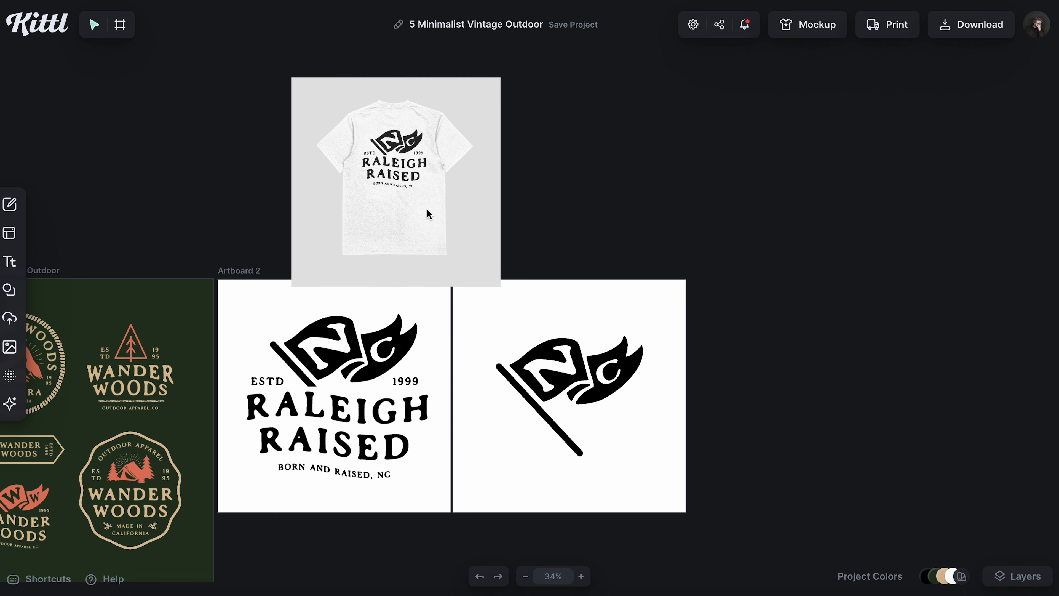
left_click_drag(412, 197, 347, 177)
left_click_drag(466, 172, 639, 151)
left_click(640, 155)
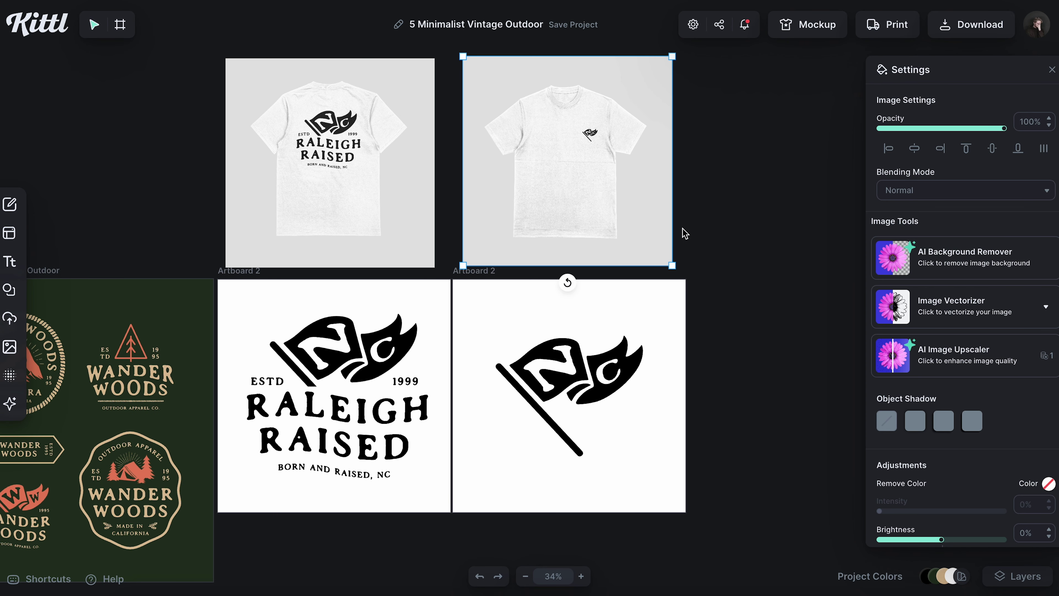
- Remove the grey backgrounds from the front-view and back-view white T-shirt mockup images with the AI Background Remover
left_click(953, 262)
left_click(417, 177)
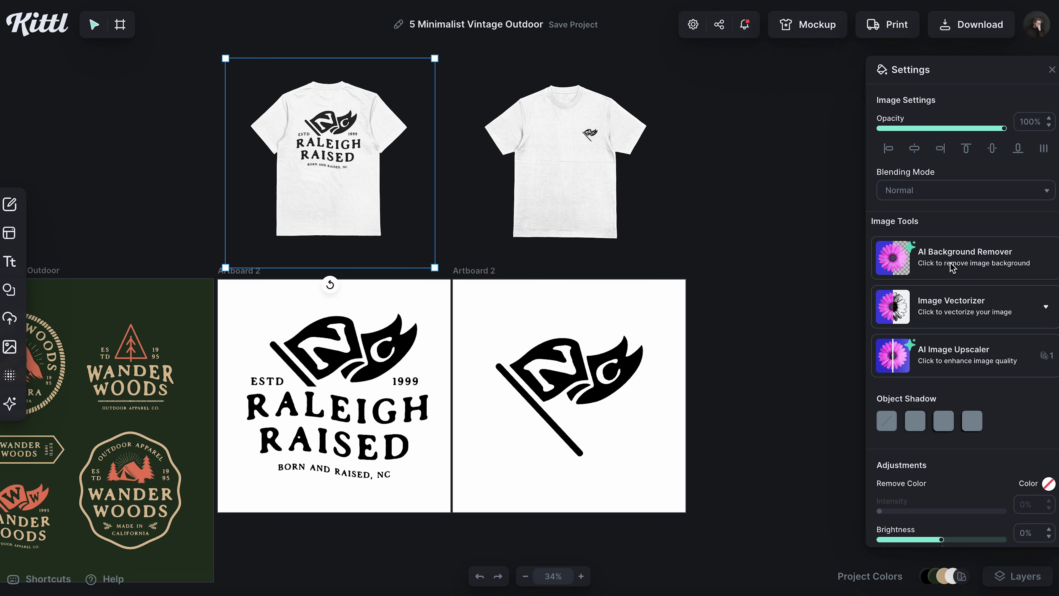
left_click(752, 185)
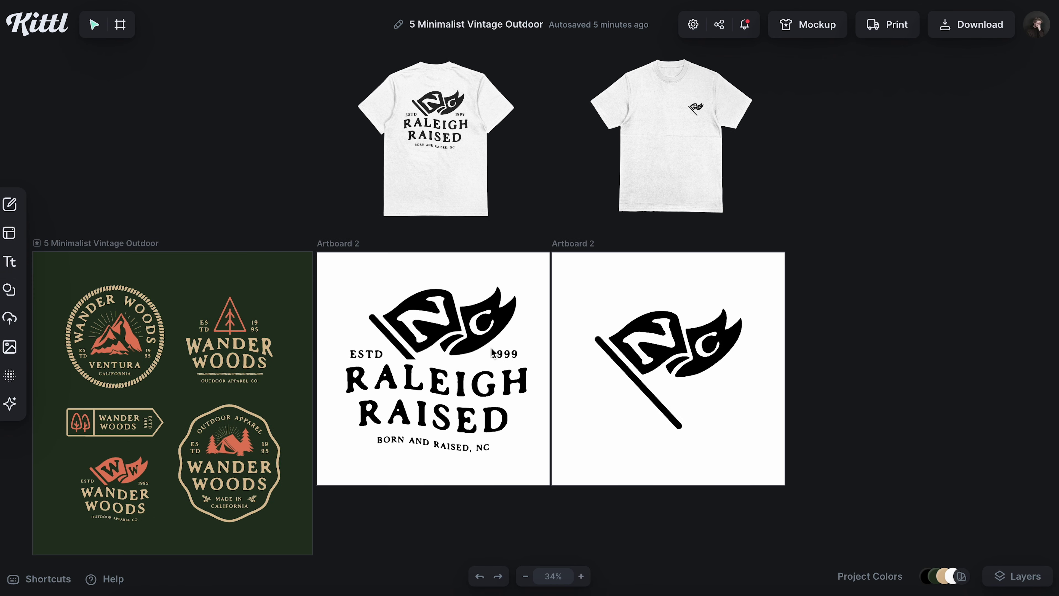
- Duplicate the two white artboards together and place the copies beside the originals, aligned with their top edge
left_click(333, 244)
left_click(577, 243, "shift")
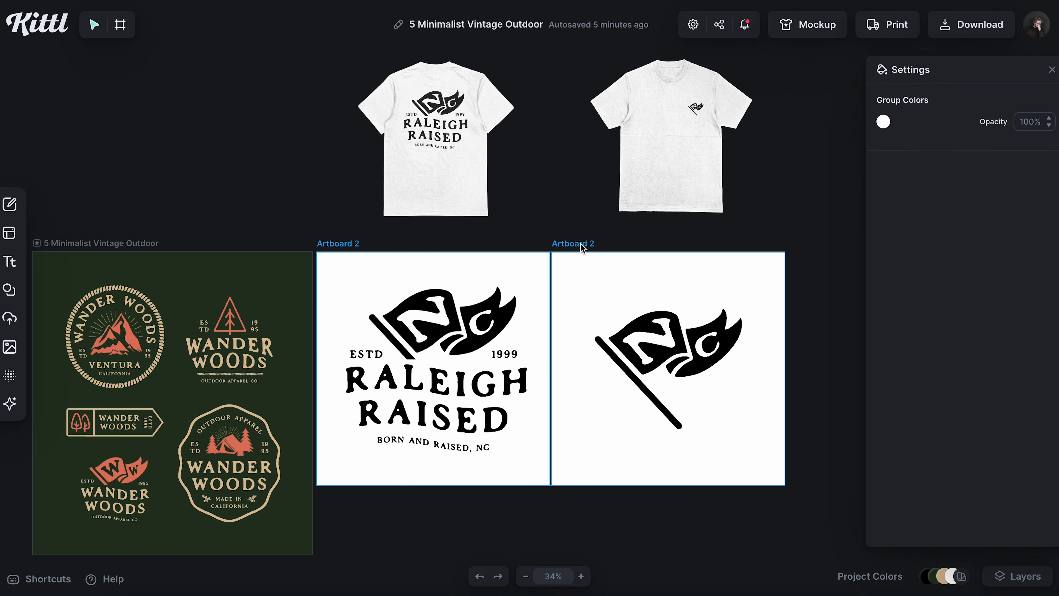
scroll(255, 246, "right", 5)
left_click_drag(196, 247, 678, 253)
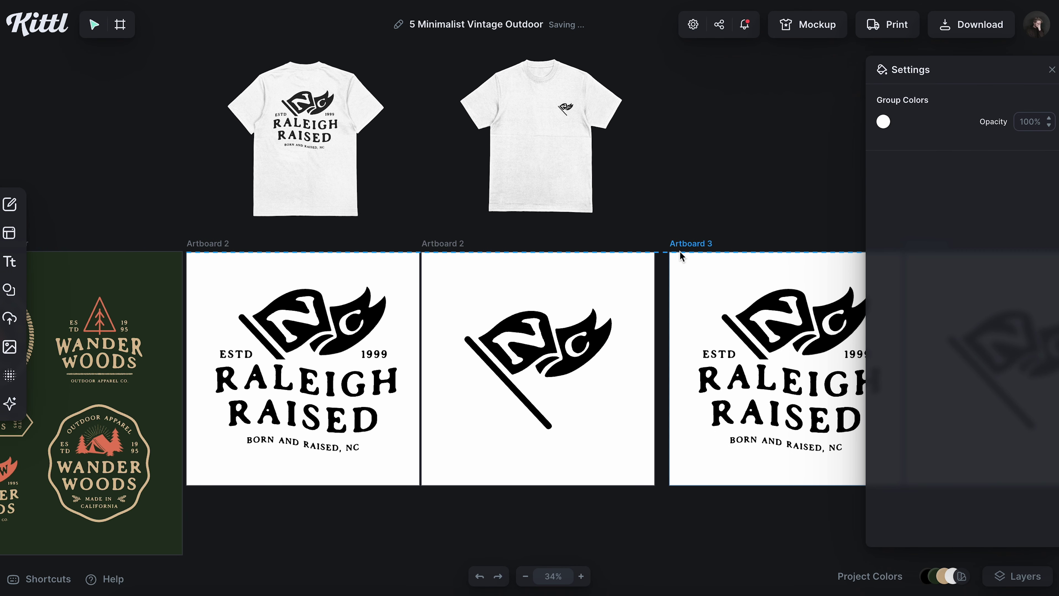
left_click(694, 225)
- Replace the word RALEIGH with DURHAM in the copied badge design on Artboard 3
scroll(684, 234, "right", 5)
scroll(591, 321, "up", 5)
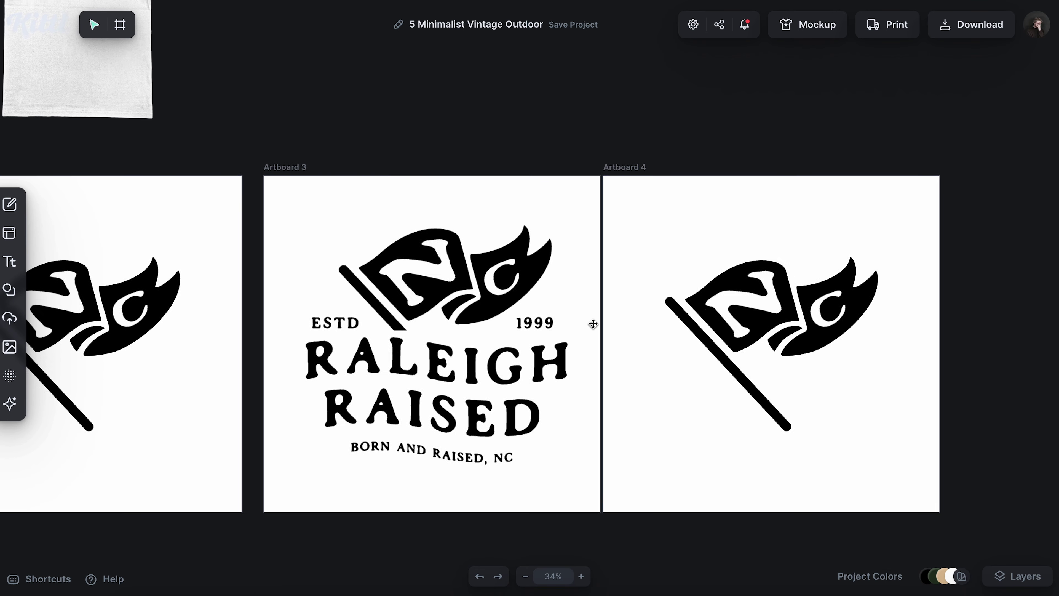
double_click(439, 358)
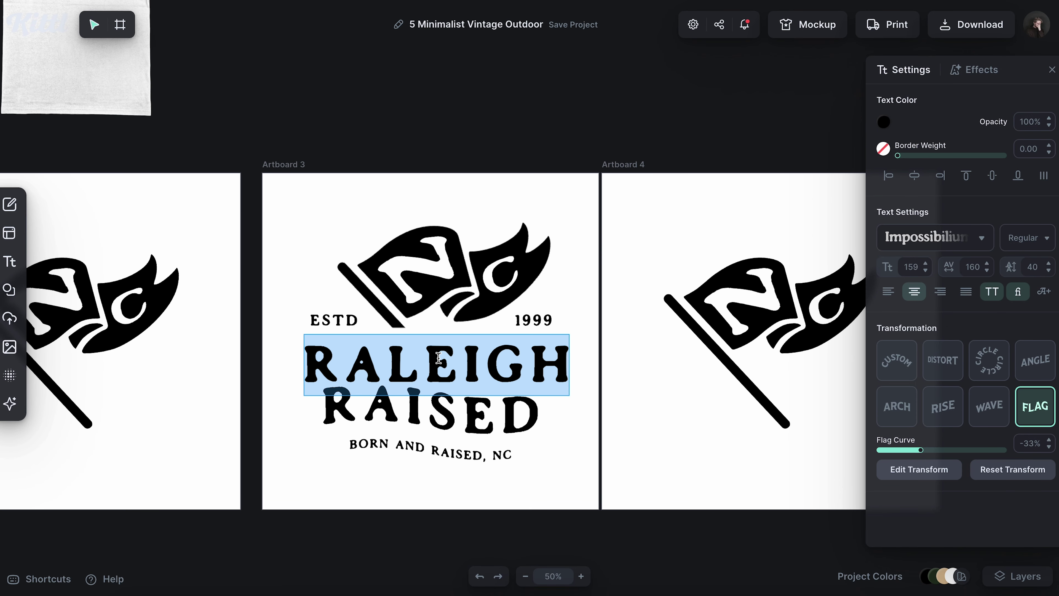
type("DURHAM")
left_click(480, 119)
scroll(542, 209, "right", 2)
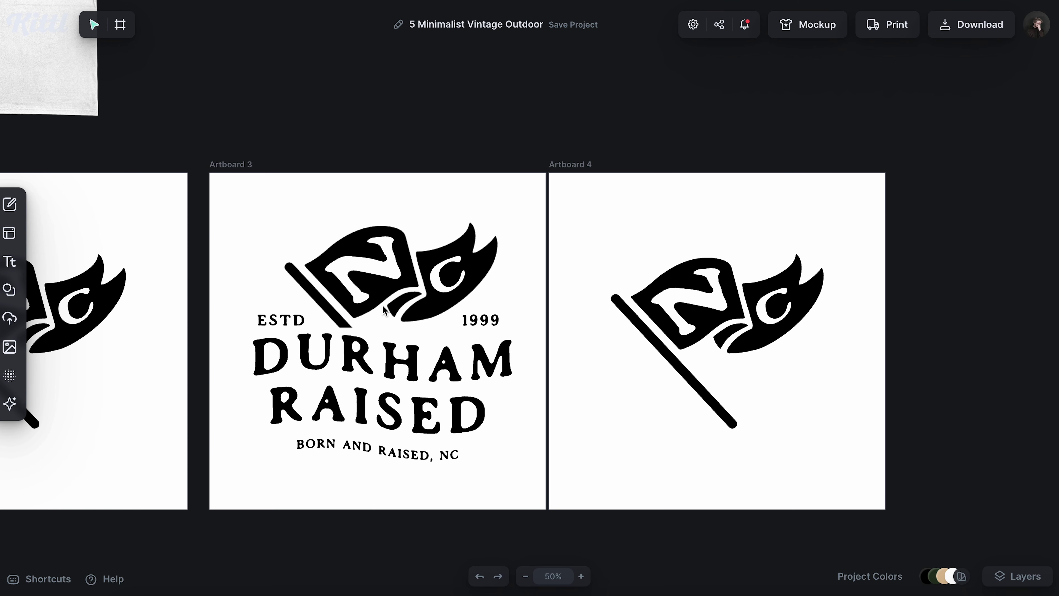
- Recolor the N and C flag letters black on the copied artboards
left_click(371, 268)
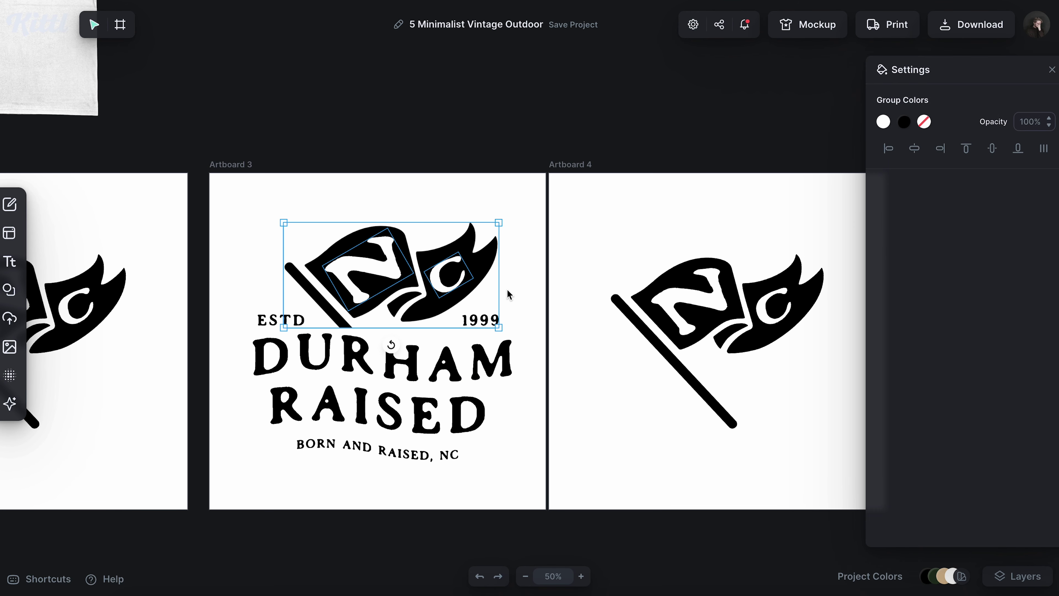
double_click(376, 270)
left_click(445, 276, "shift")
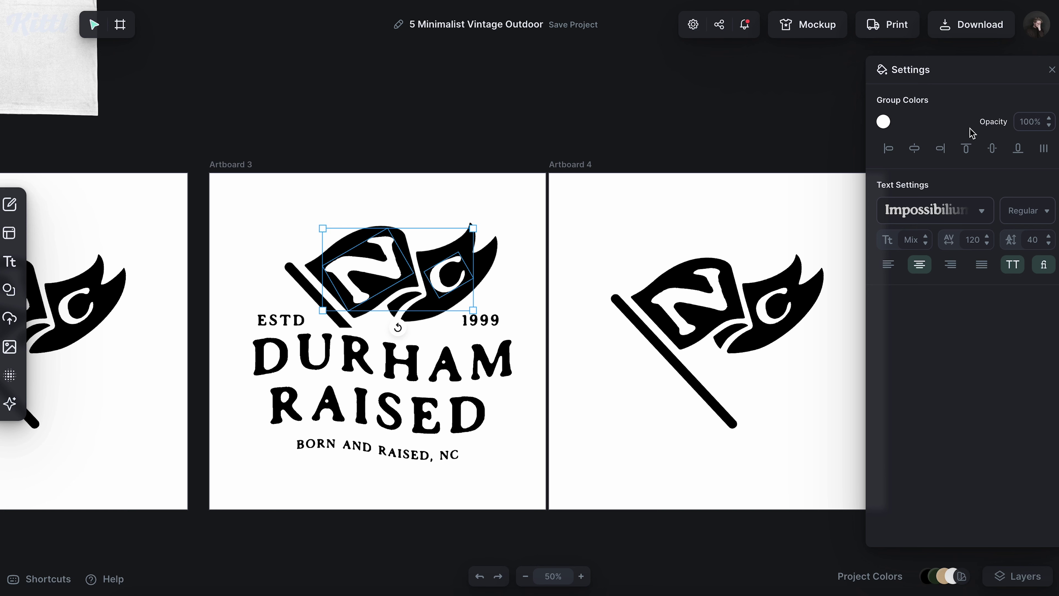
left_click(883, 121)
left_click(863, 427)
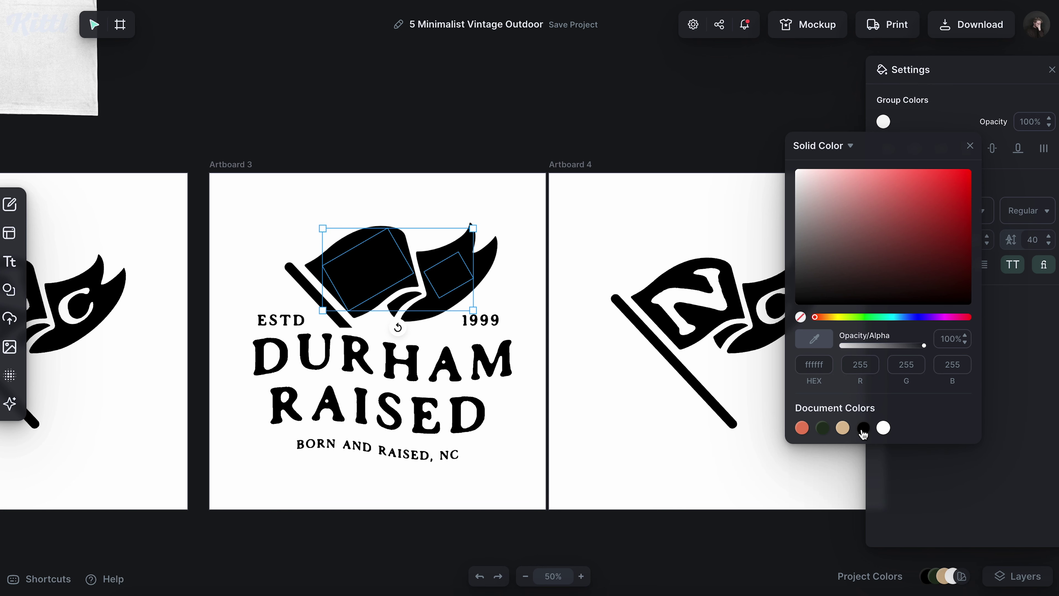
left_click(776, 319)
- Recolor the flag shapes white on the copied artboards, Artboard 3 and Artboard 4
left_click(757, 351)
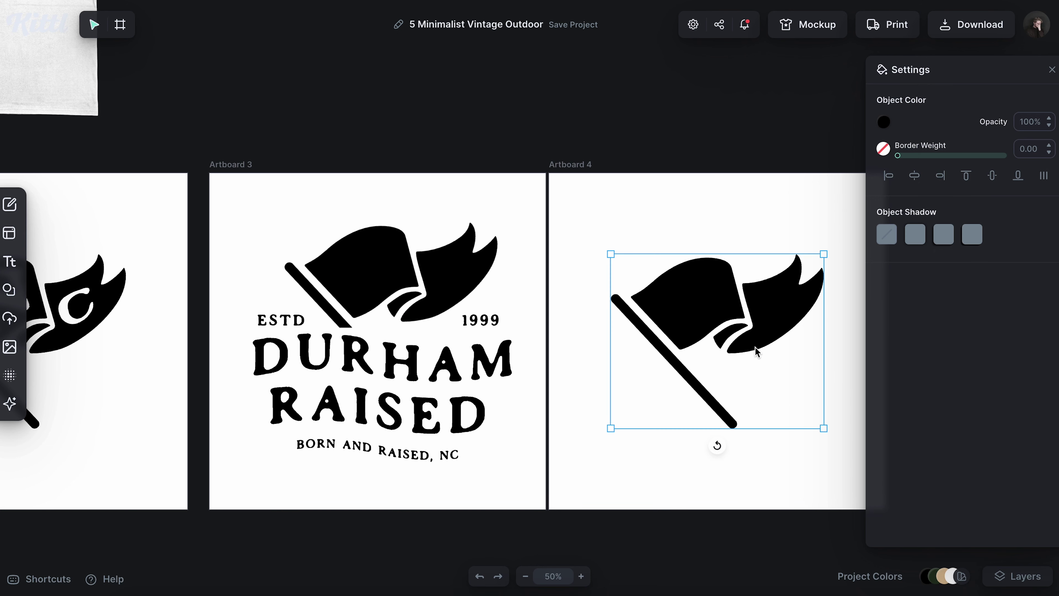
left_click(884, 123)
left_click(968, 147)
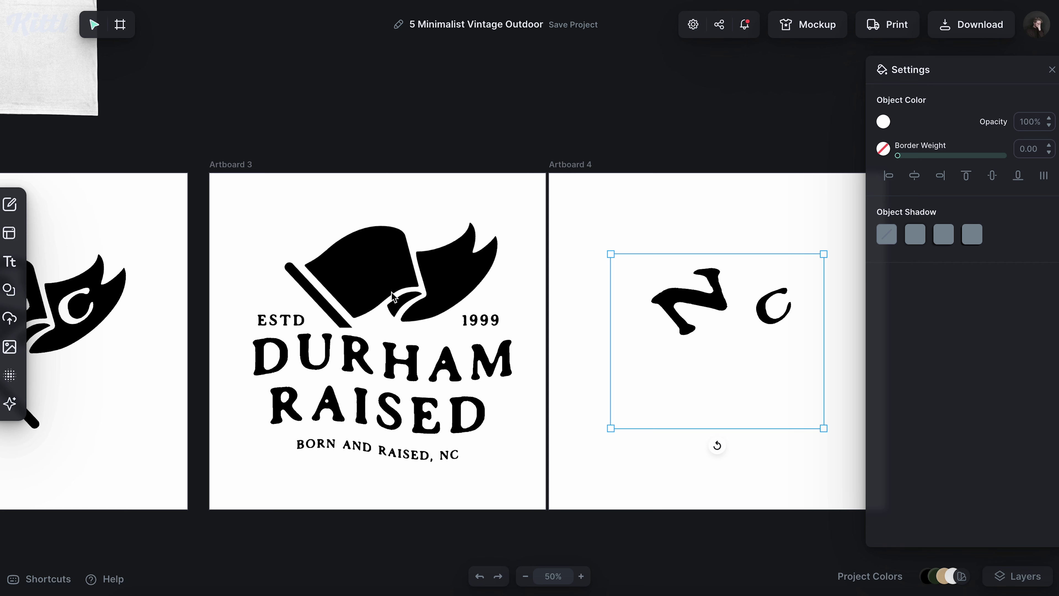
- Recolor the ESTD, 1999, DURHAM, RAISED and BORN AND RAISED, NC texts on Artboard 3 white
left_click(480, 320)
left_click(294, 320, "shift")
left_click(313, 355, "shift")
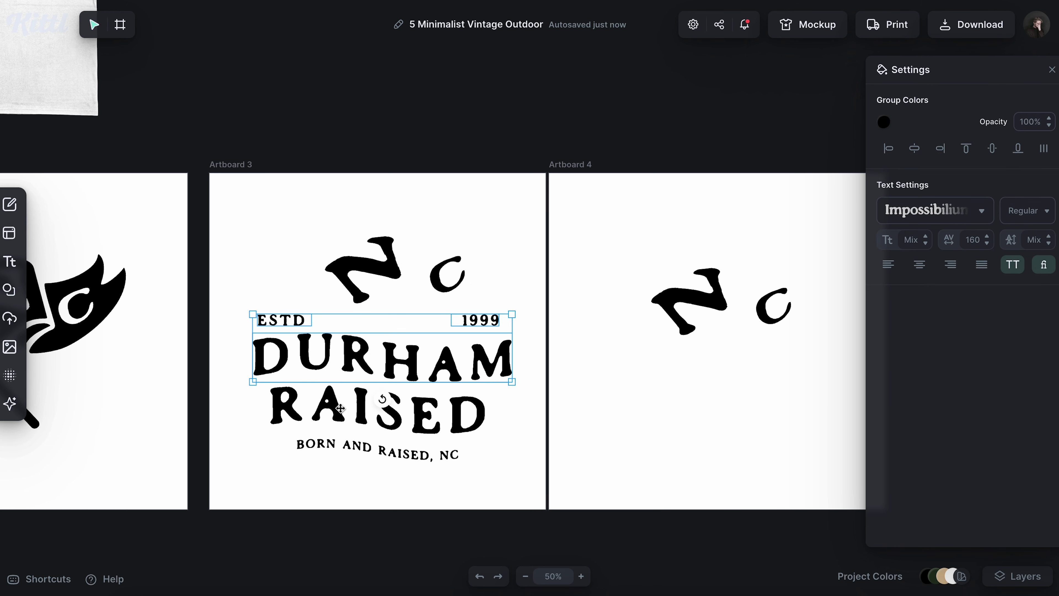
left_click(340, 406, "shift")
left_click(884, 122)
left_click(884, 430)
left_click(974, 146)
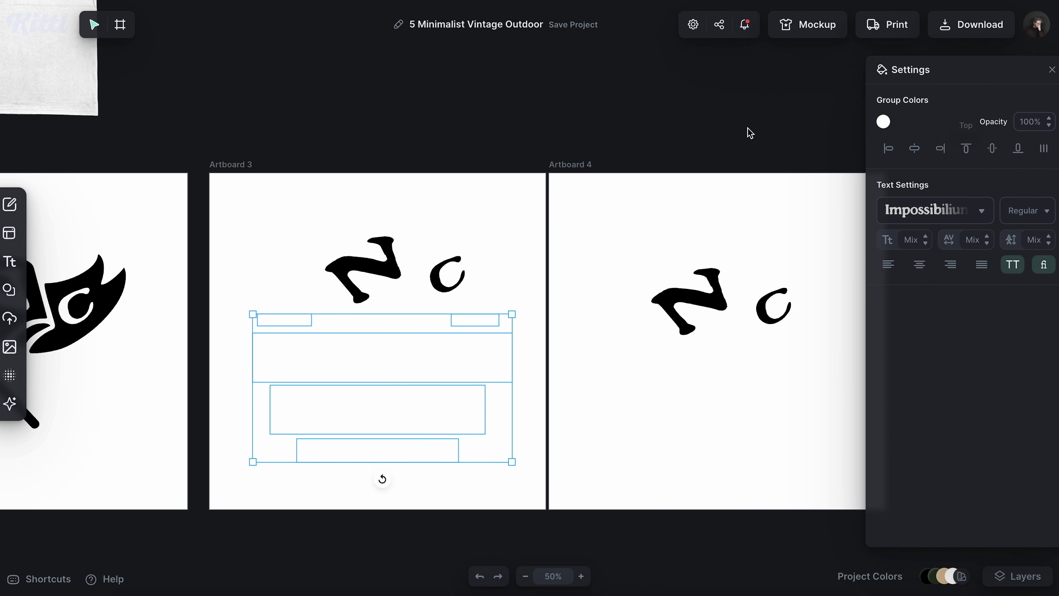
- Set the backgrounds of Artboard 3 and Artboard 4 to black
left_click(232, 182)
left_click(579, 167, "shift")
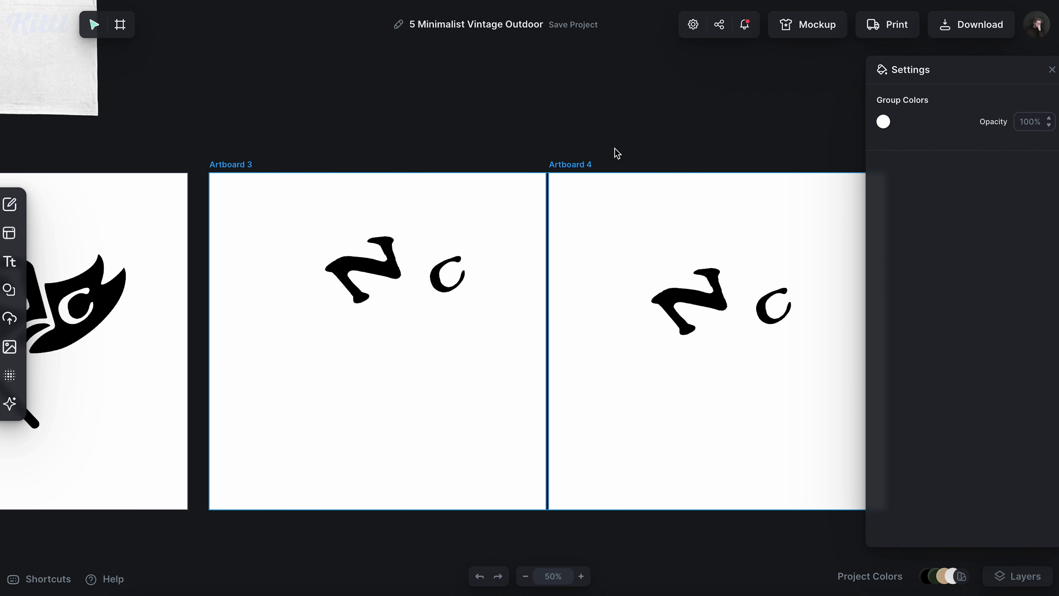
left_click(885, 122)
left_click(863, 427)
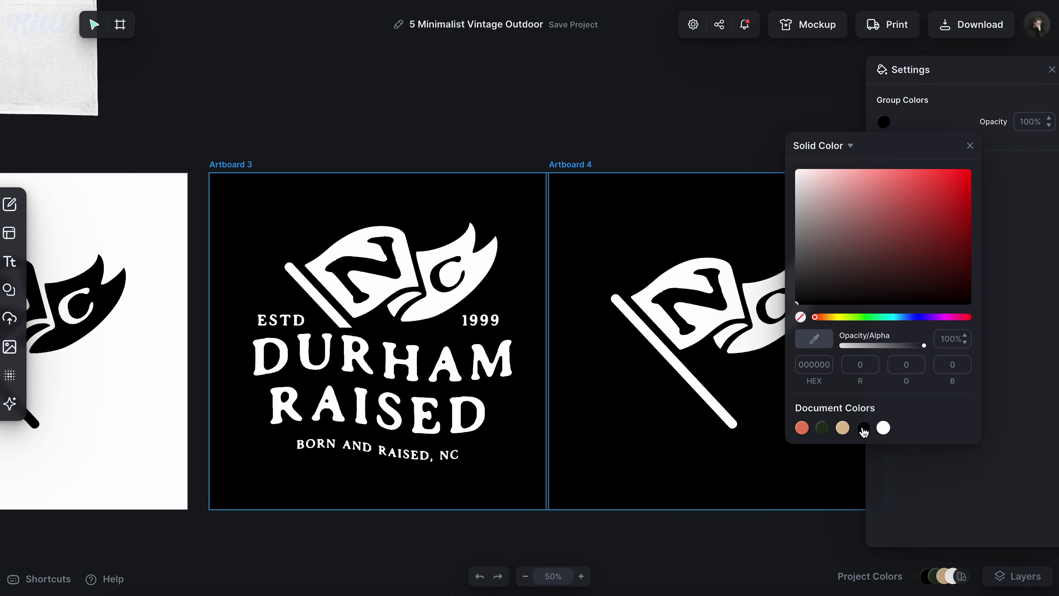
left_click(618, 180)
- Open Artboard 3 in the mockup view and choose the back-view T-shirt from the apparel flatlays
scroll(419, 297, "up", 2)
scroll(419, 298, "left", 1)
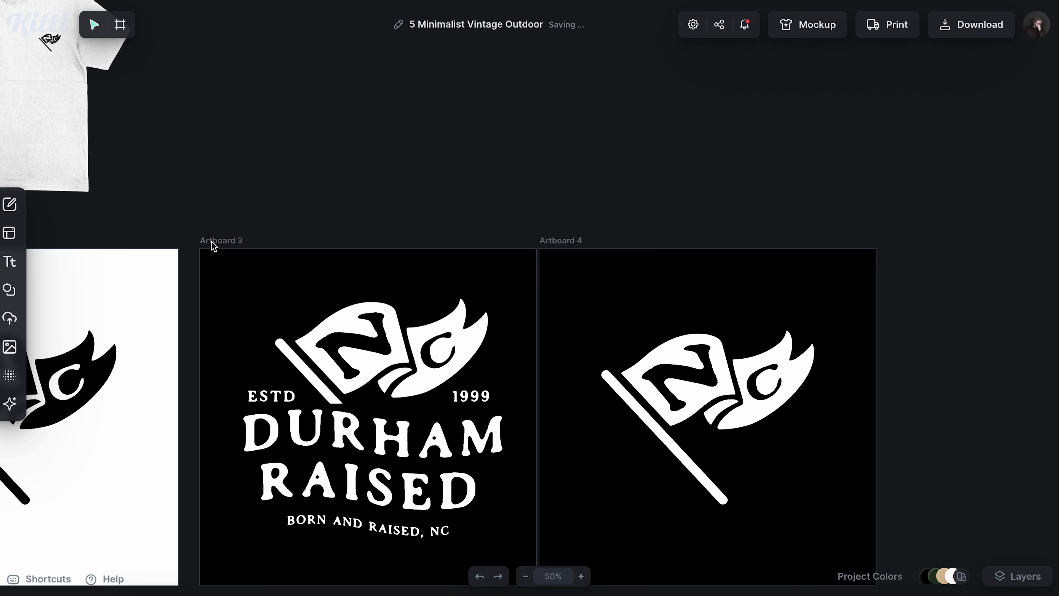
left_click(213, 243)
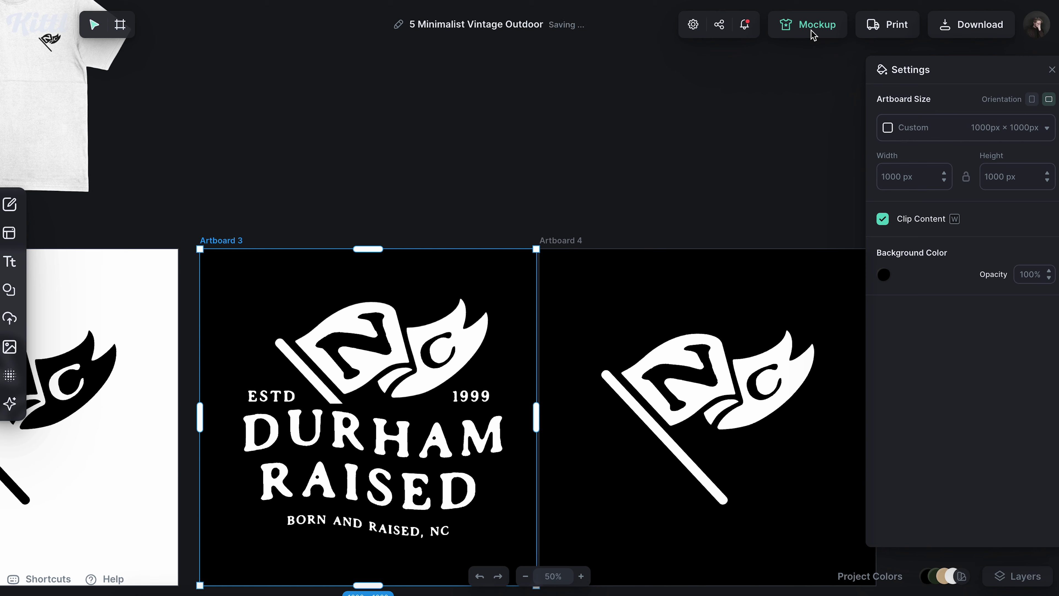
left_click(811, 30)
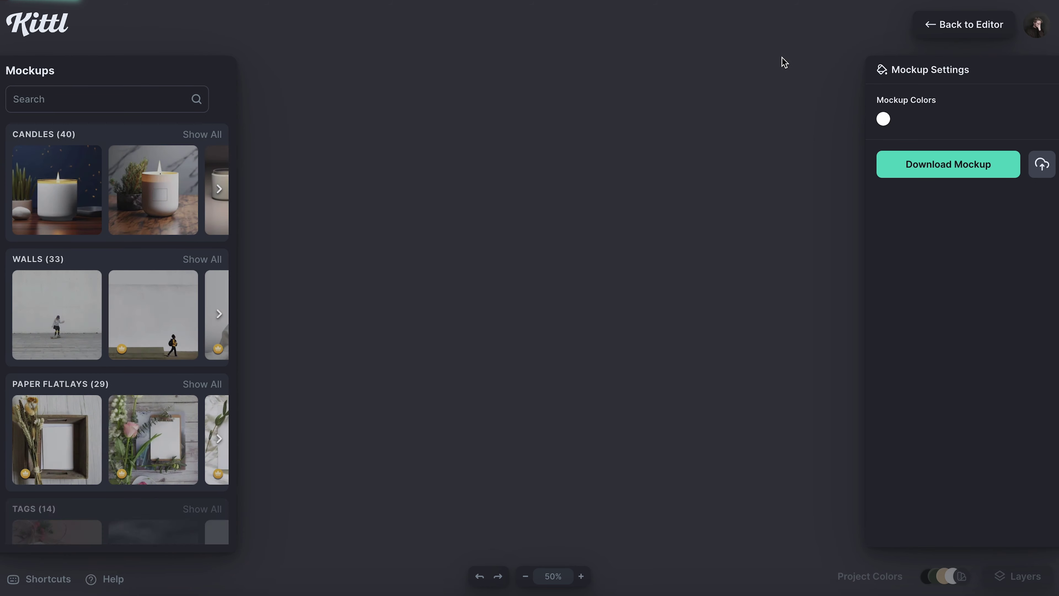
scroll(169, 315, "down", 10)
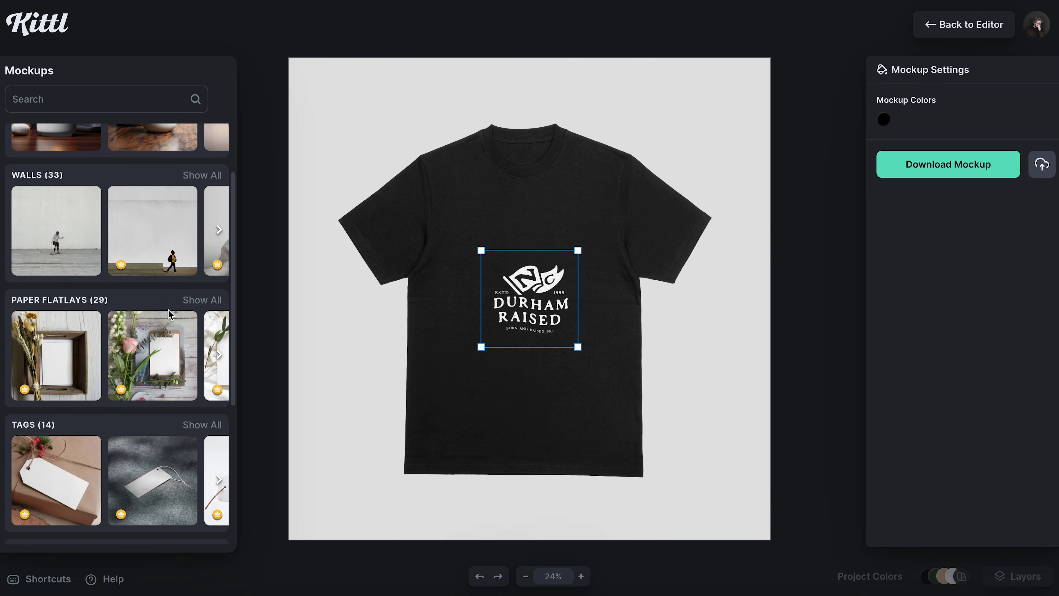
scroll(170, 316, "down", 3)
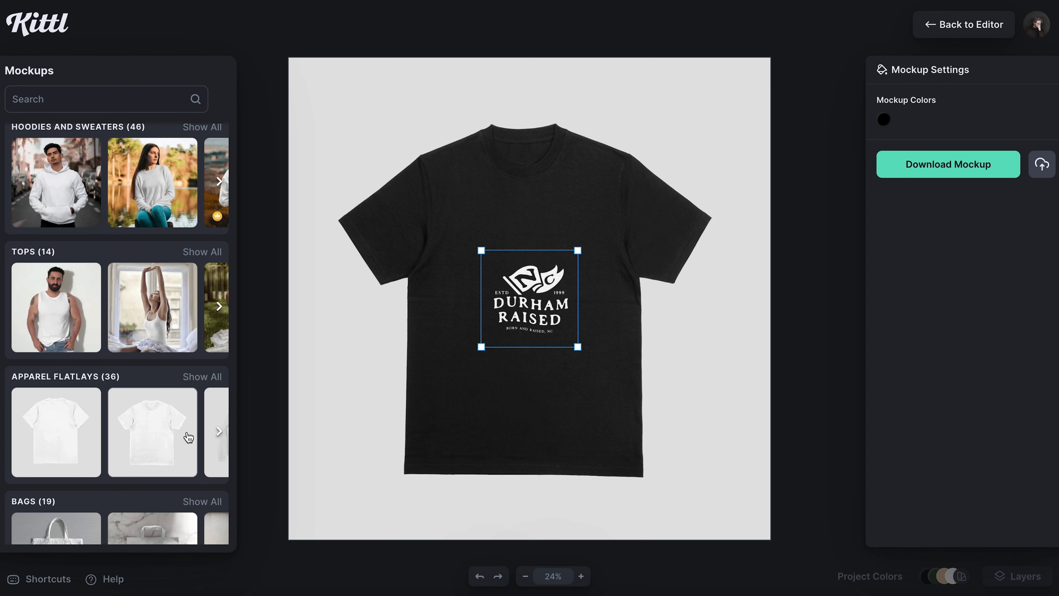
left_click(45, 430)
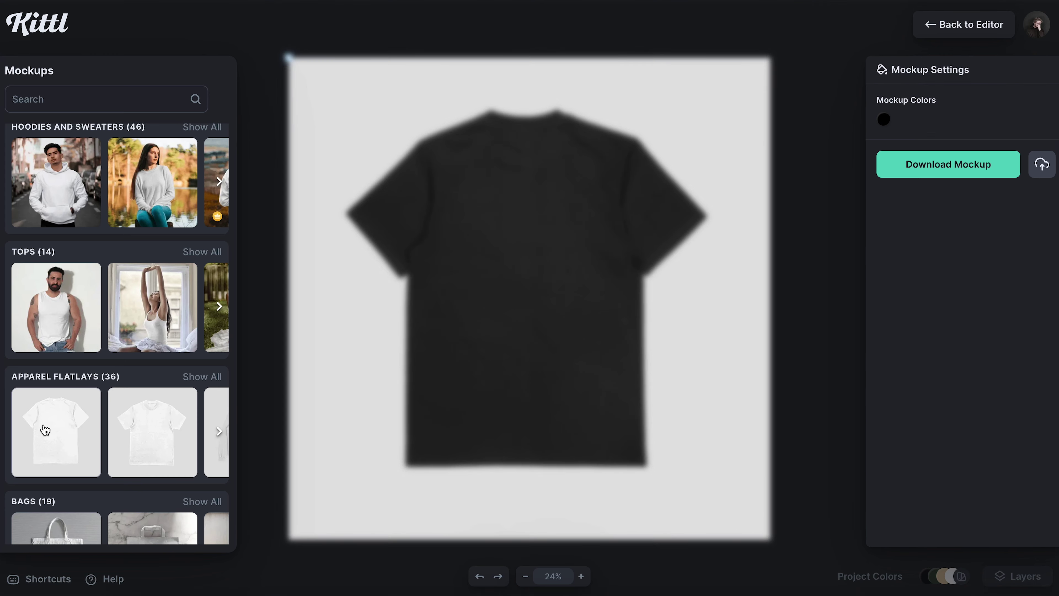
- Enlarge the Durham Raised design, place it on the shirt's upper back, download the mockup, and return to the editor
left_click(563, 309)
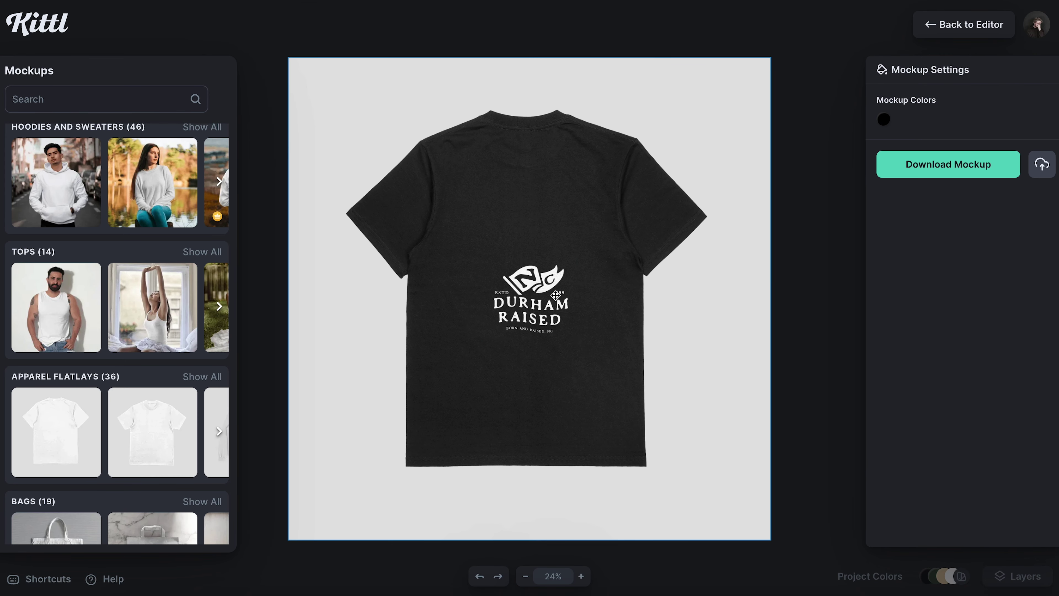
left_click_drag(579, 348, 613, 384)
left_click_drag(538, 284, 535, 236)
left_click(976, 166)
left_click(934, 24)
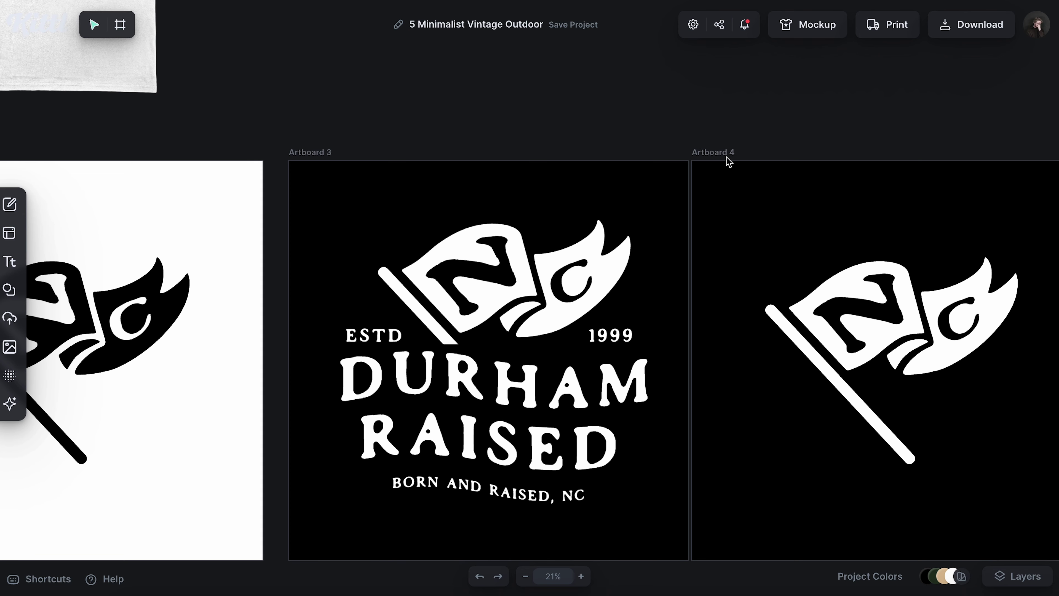
- Open Artboard 4 in the mockup view and download the black front-view T-shirt with the flag on the left chest
left_click(720, 154)
left_click(806, 26)
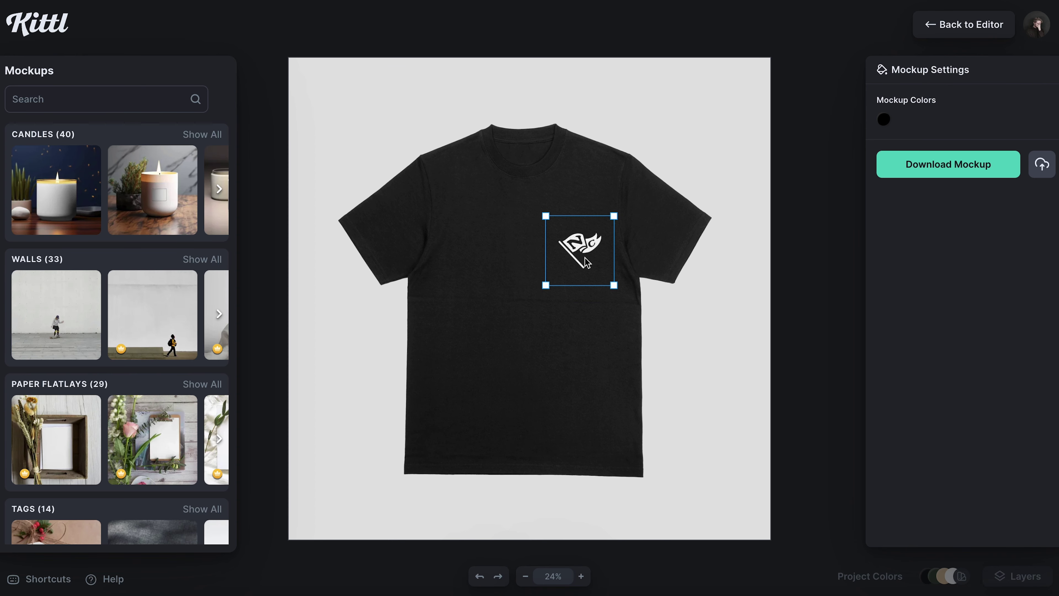
left_click(949, 165)
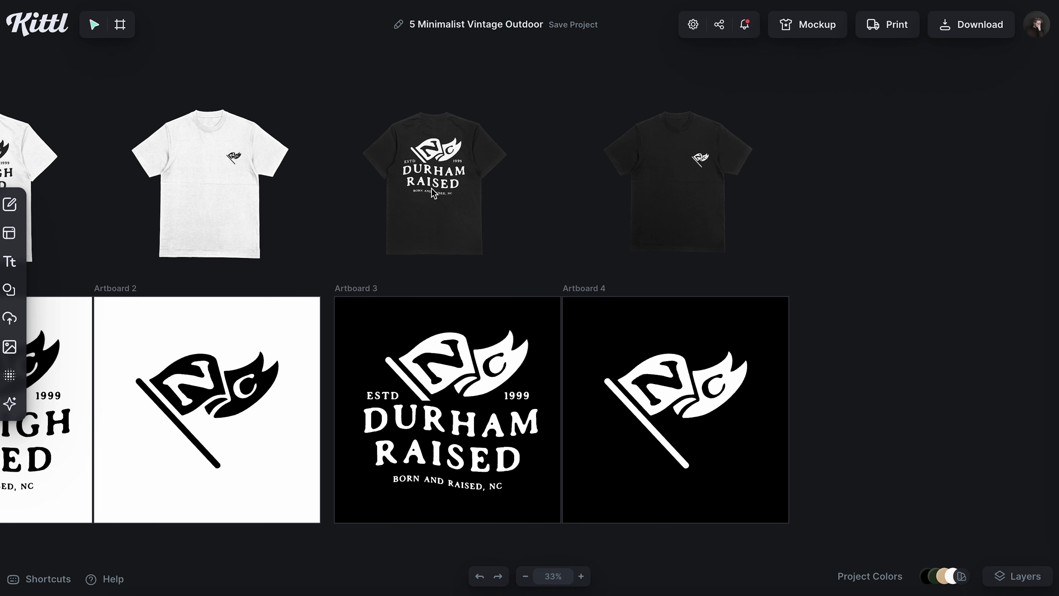
- Move the black back-view T-shirt image so it sits centered above the Durham Raised artboard
left_click(442, 190)
left_click(672, 196)
left_click(450, 178)
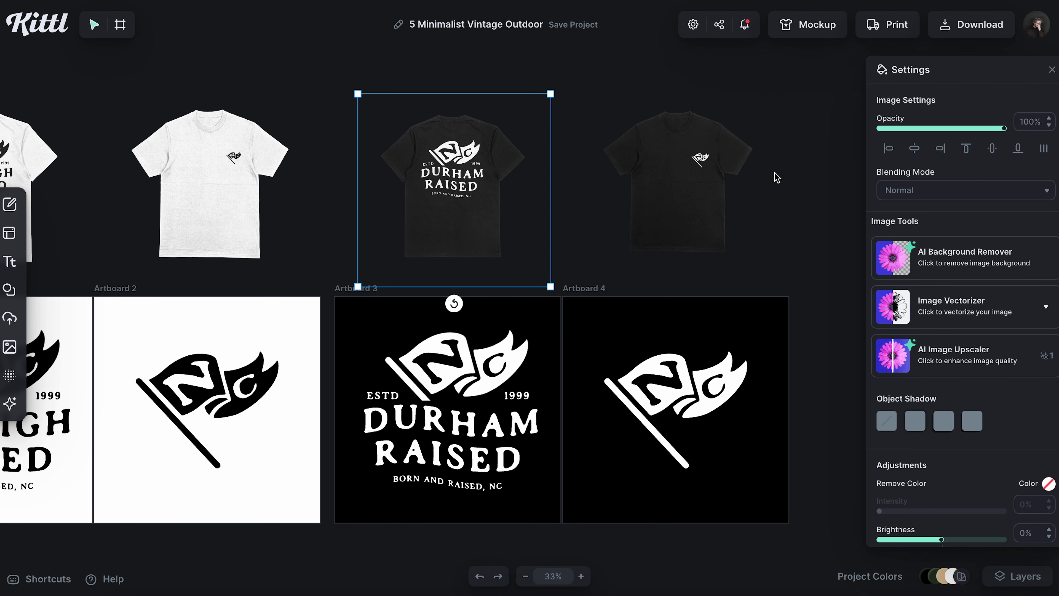
left_click(764, 196)
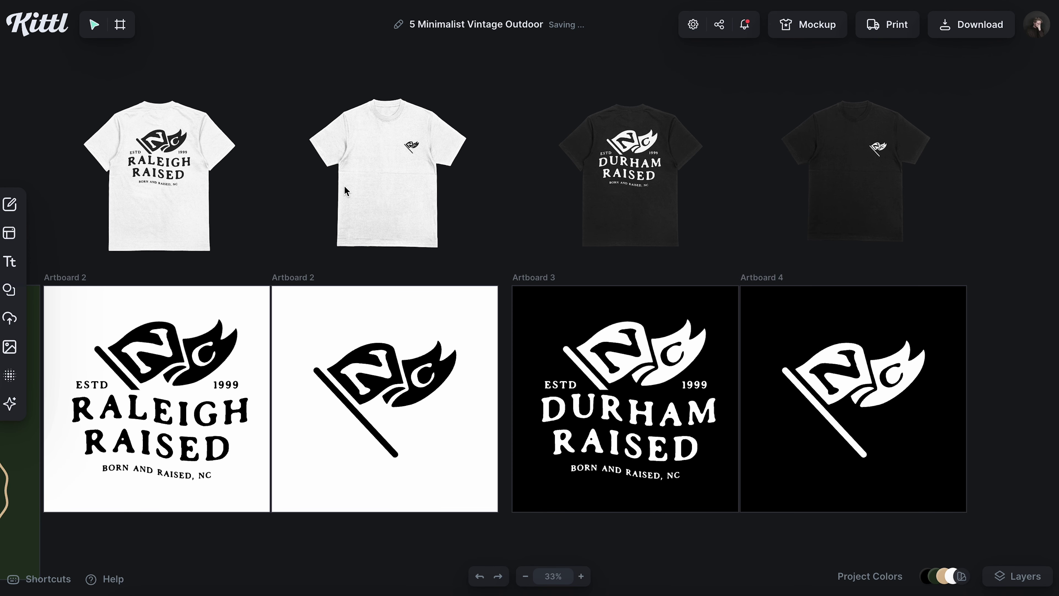
- Select the two white and two black design artboards together and open the download options
left_click(79, 277)
left_click(294, 277, "shift")
left_click(518, 278, "shift")
left_click(758, 284, "shift")
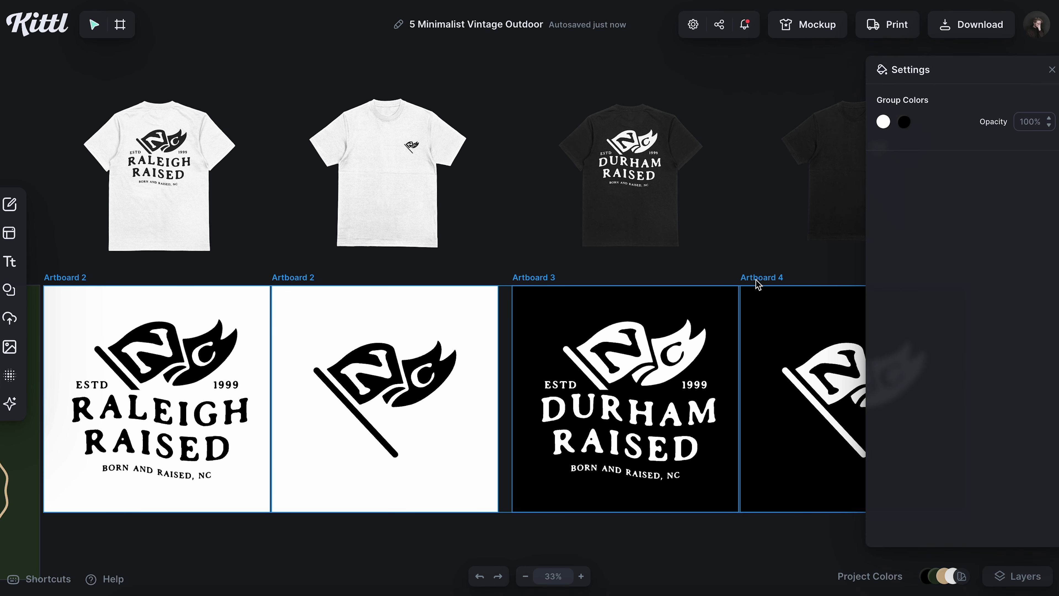
left_click(972, 24)
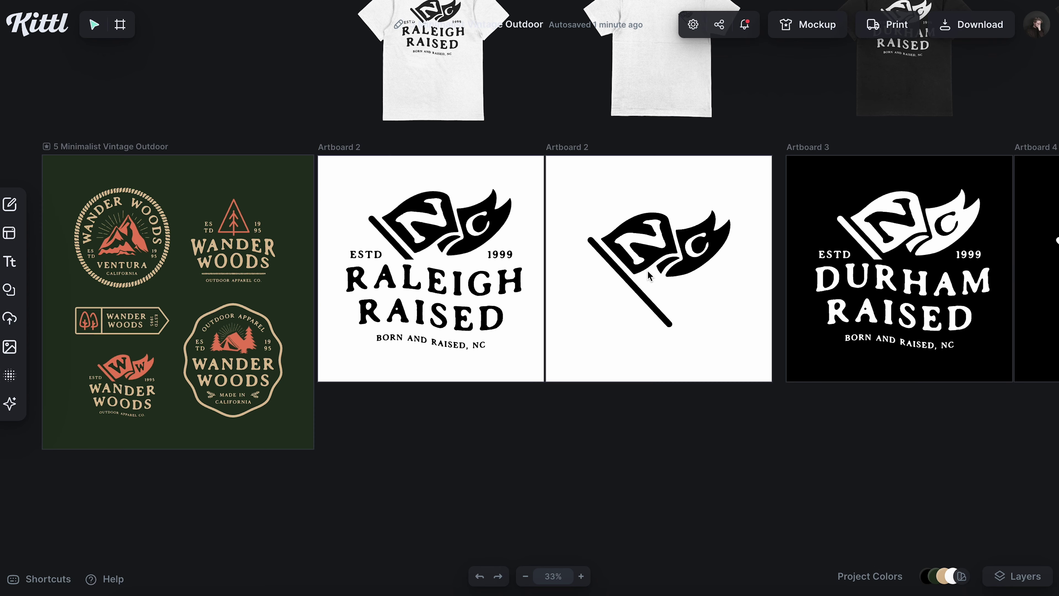
- Duplicate the white flag artboard and place the copy directly below the original
scroll(649, 278, "right", 1)
scroll(499, 210, "right", 2)
scroll(499, 210, "down", 1)
left_click_drag(426, 102, 463, 338)
left_click(518, 386)
left_click(437, 345)
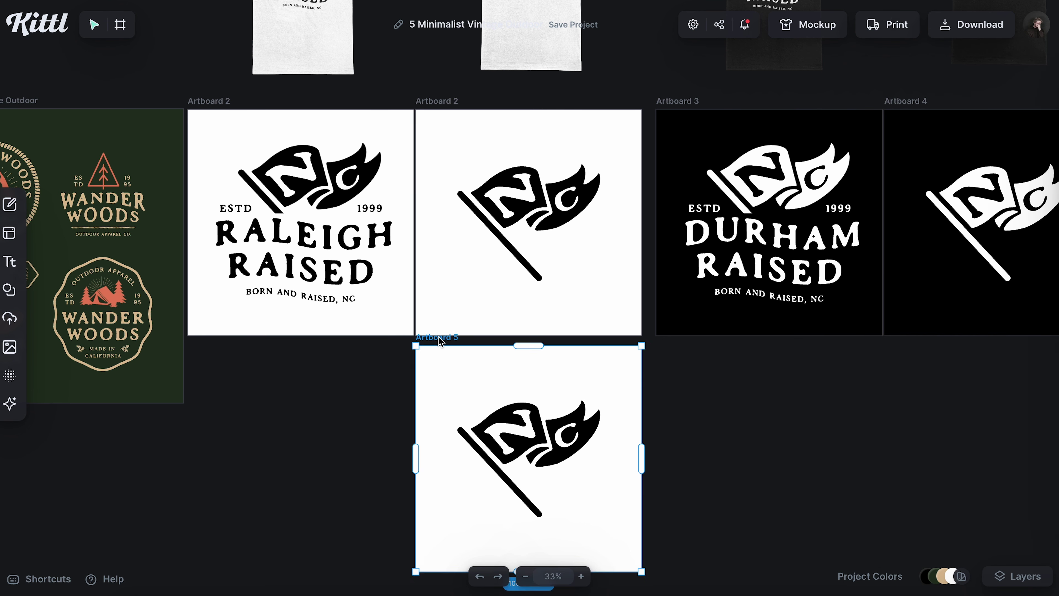
- Remove the duplicate flag artboard's background color to make it transparent, and select its black flag shape
key("shift+2")
left_click(350, 142)
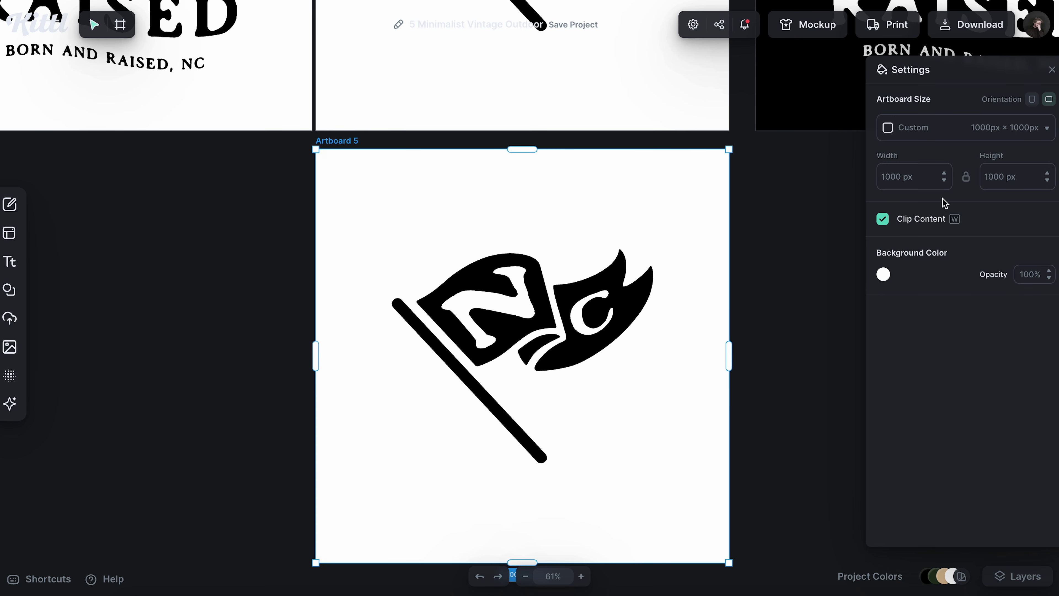
left_click(882, 275)
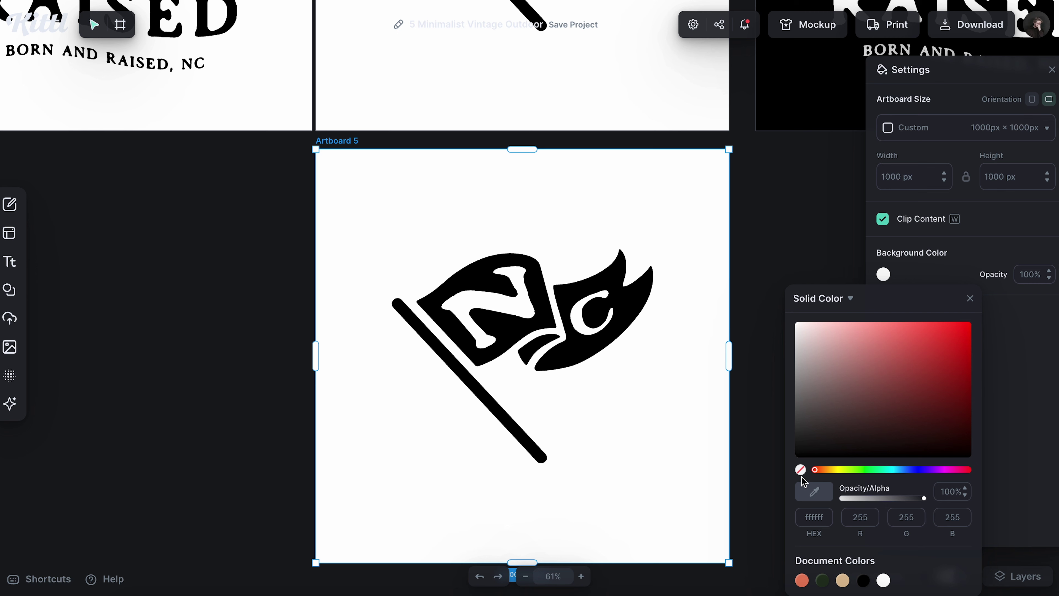
left_click(800, 470)
left_click(970, 298)
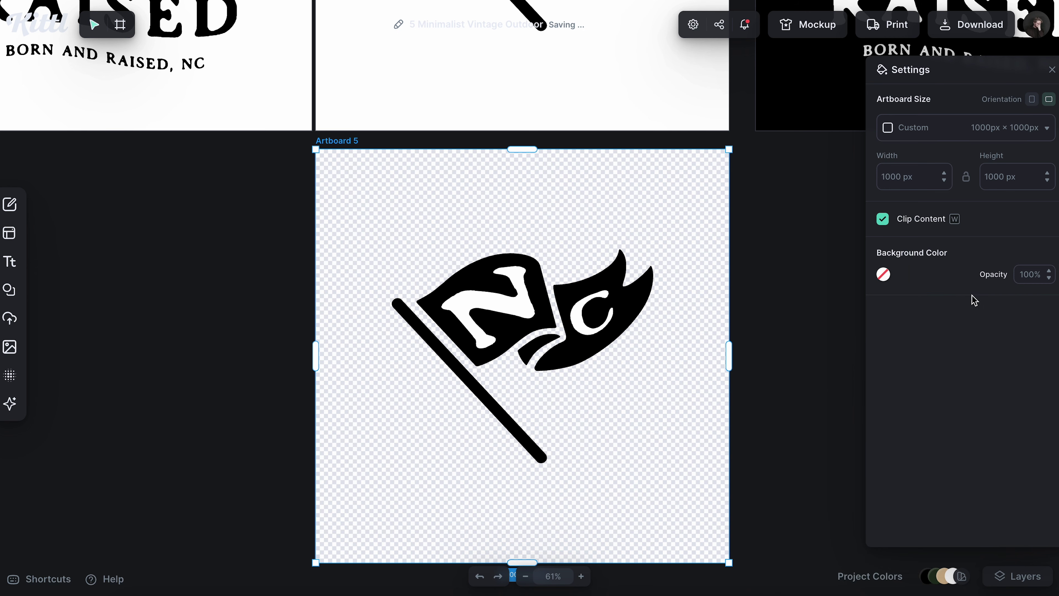
left_click(612, 280)
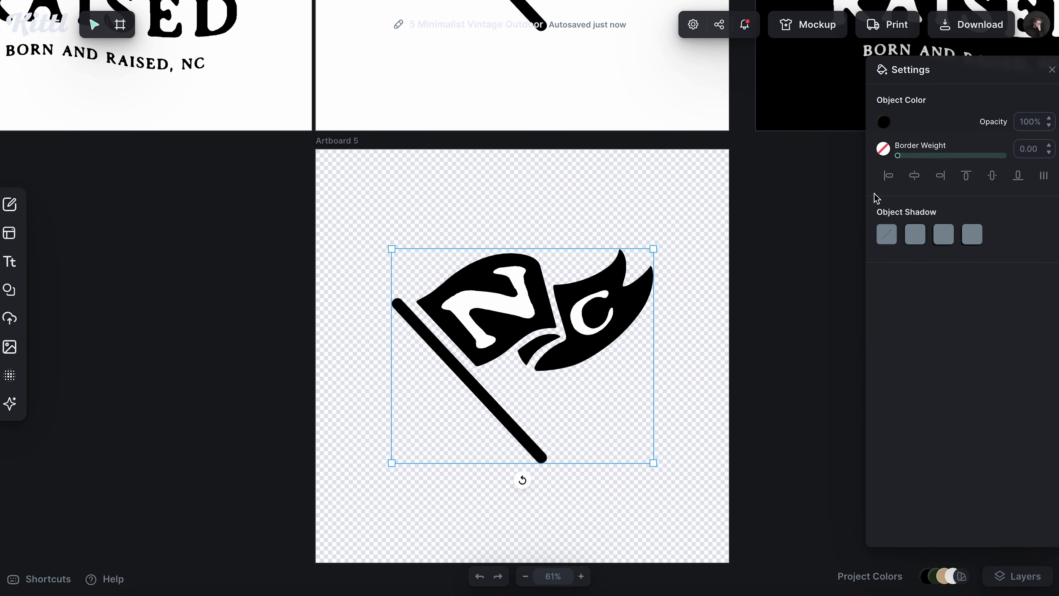
- Give the black flag on the transparent artboard a white border with a weight of about 57
left_click(883, 149)
left_click(883, 456)
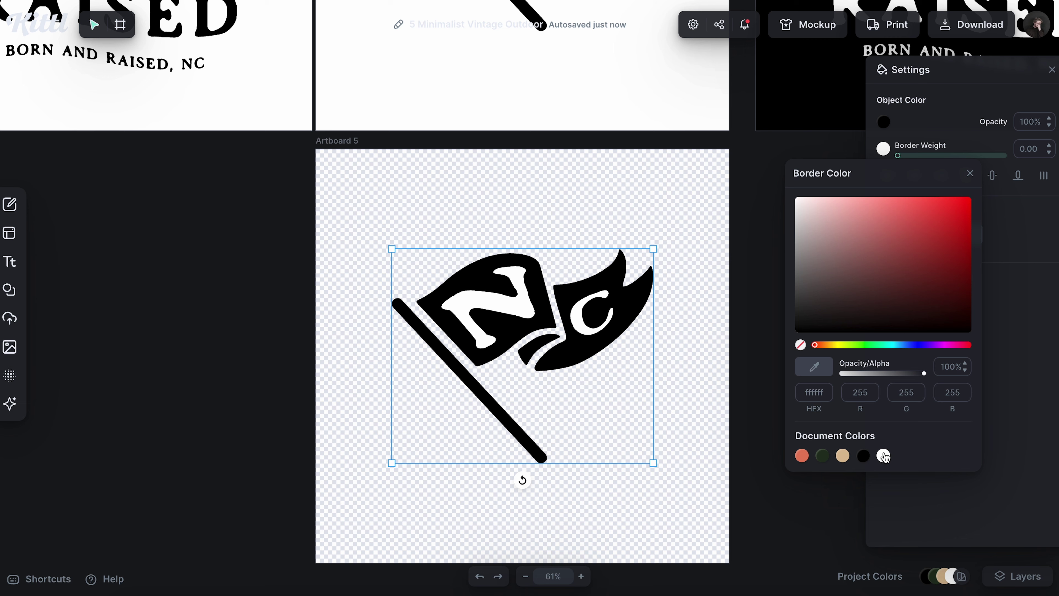
left_click(970, 173)
left_click_drag(898, 156, 959, 158)
left_click(664, 213)
- Duplicate the white-bordered flag and place the copy on the dark canvas directly below the transparent artboard
scroll(664, 213, "down", 5)
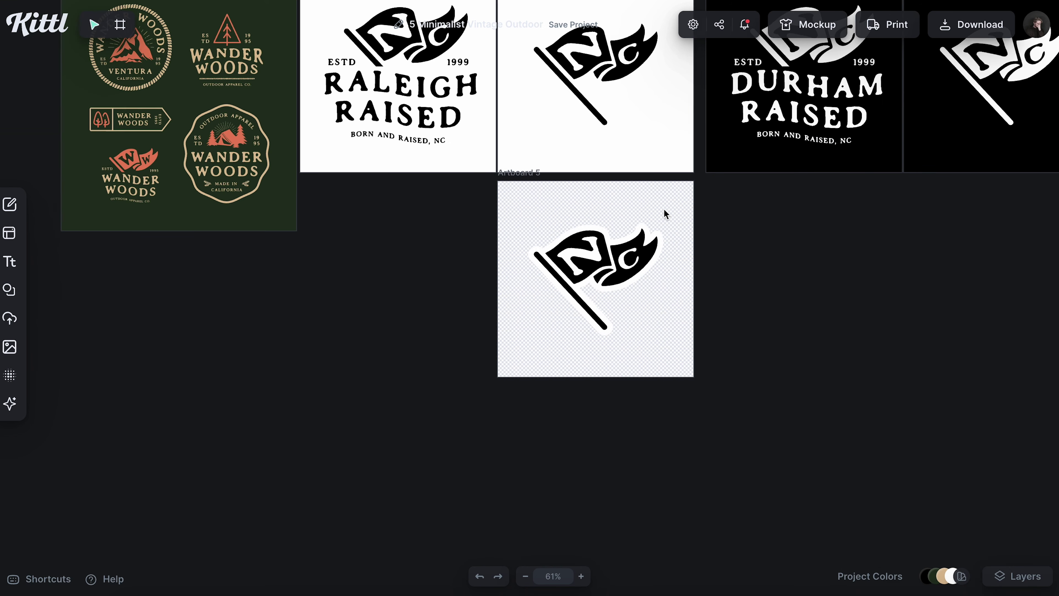
scroll(431, 195, "right", 2)
left_click_drag(437, 175, 605, 297)
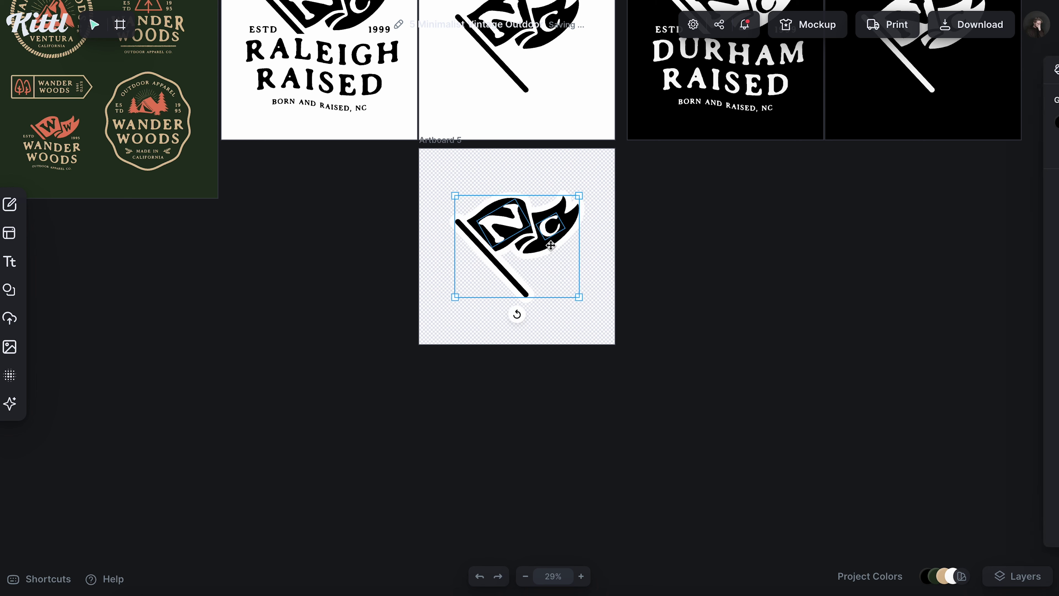
left_click_drag(545, 244, 553, 415)
left_click(666, 329)
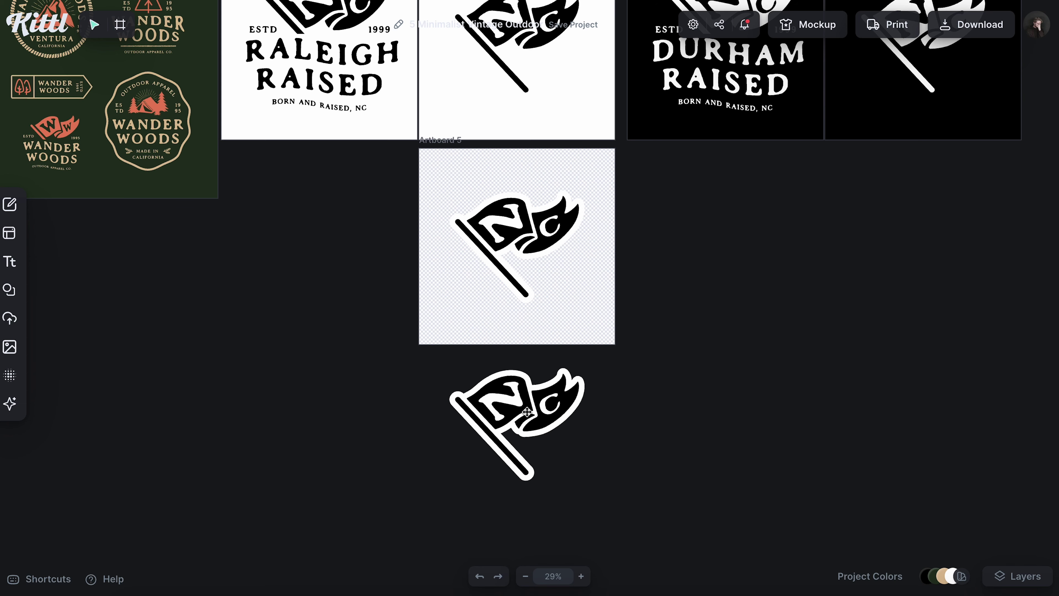
- Remove the border color from the flag on the transparent artboard, leaving the copy below it untouched
scroll(516, 246, "up", 5)
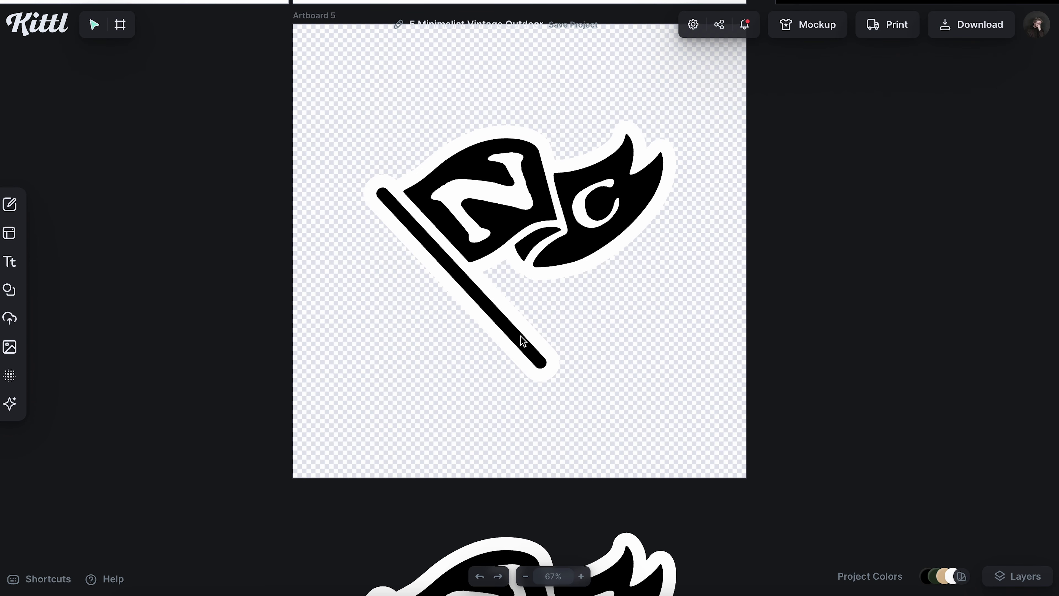
scroll(513, 355, "down", 8)
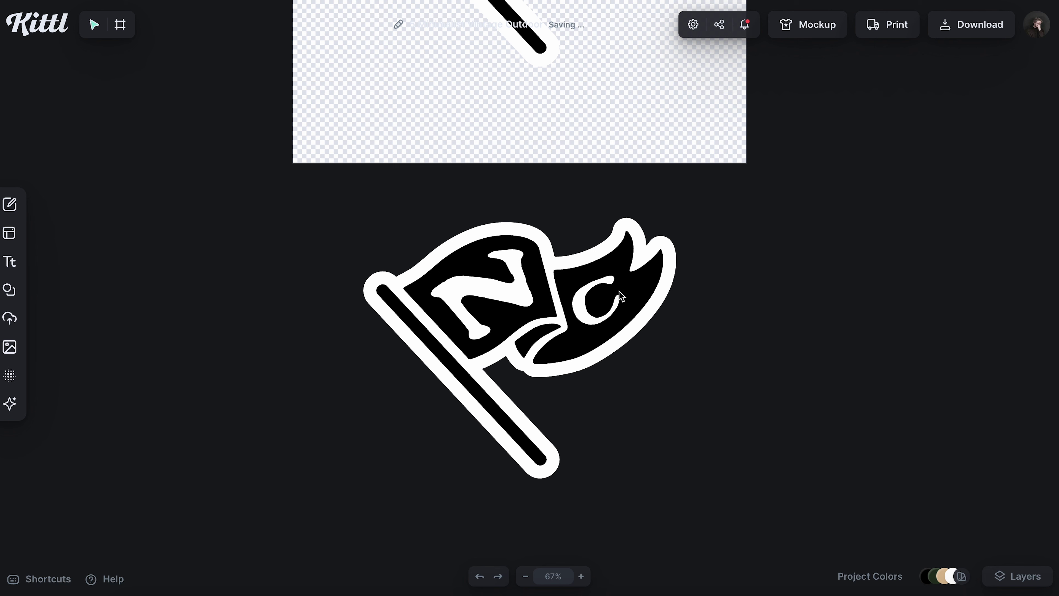
scroll(559, 292, "up", 8)
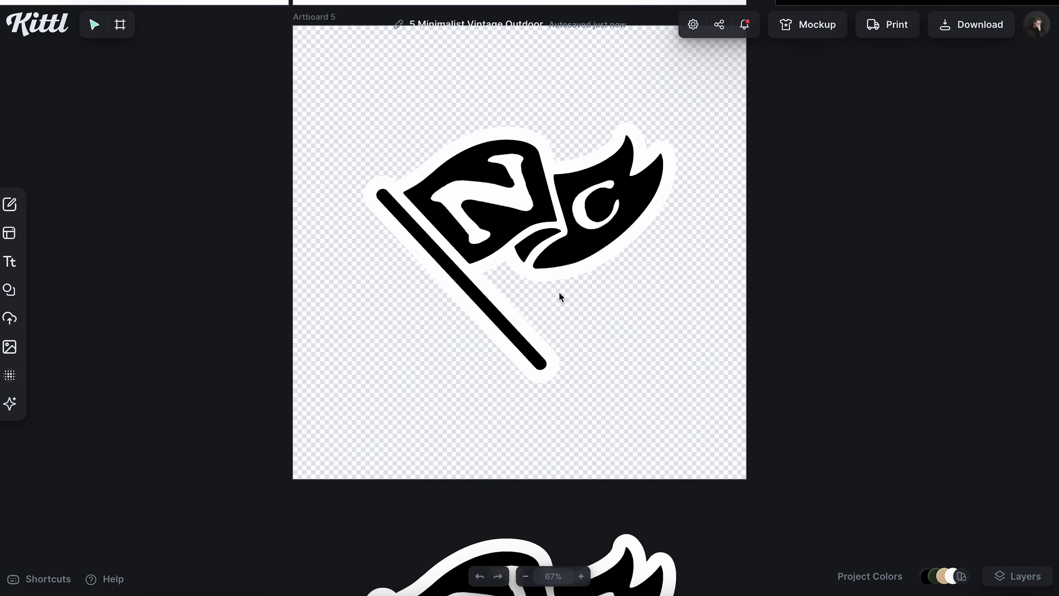
left_click(537, 201)
left_click_drag(655, 379, 455, 217)
left_click(882, 149)
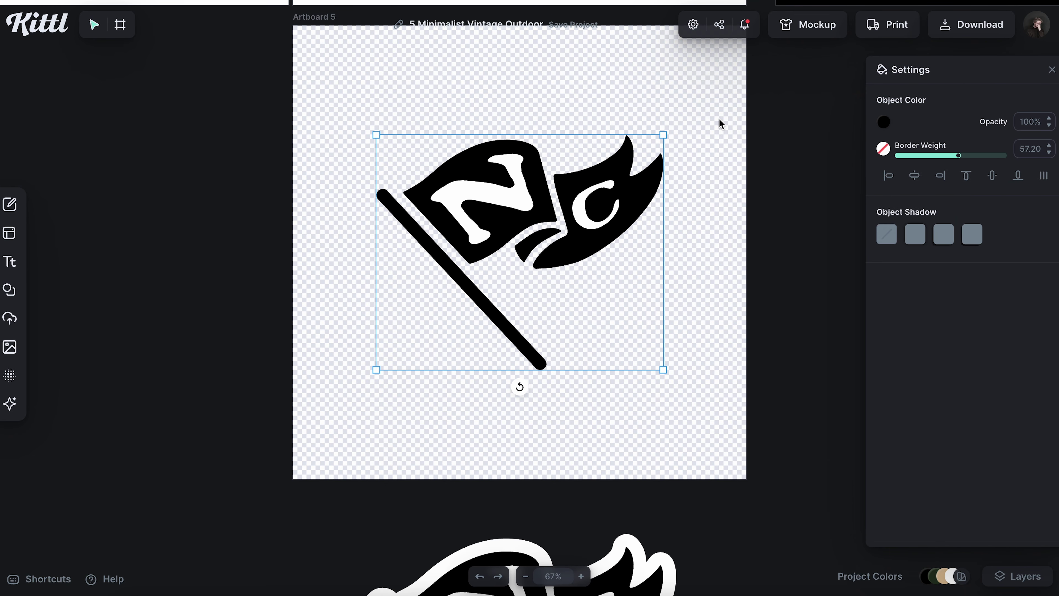
left_click(710, 217)
- Duplicate the black Durham Raised artboard and place the copy beside the black flag artboard, at the end of the row
scroll(711, 217, "down", 5)
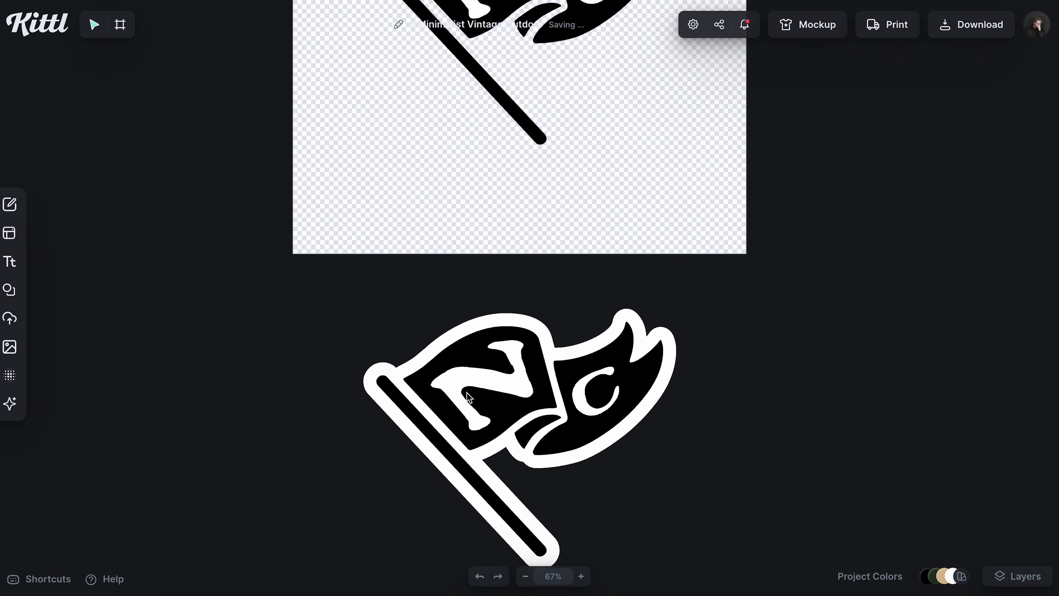
scroll(480, 391, "up", 2)
scroll(480, 391, "down", 3)
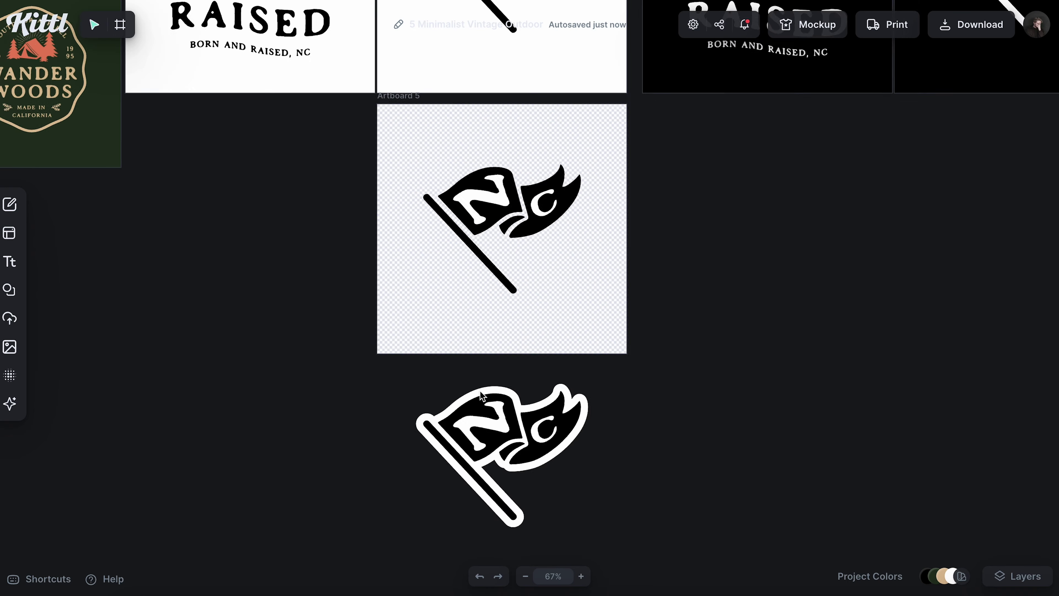
scroll(480, 391, "down", 5)
scroll(432, 308, "up", 3)
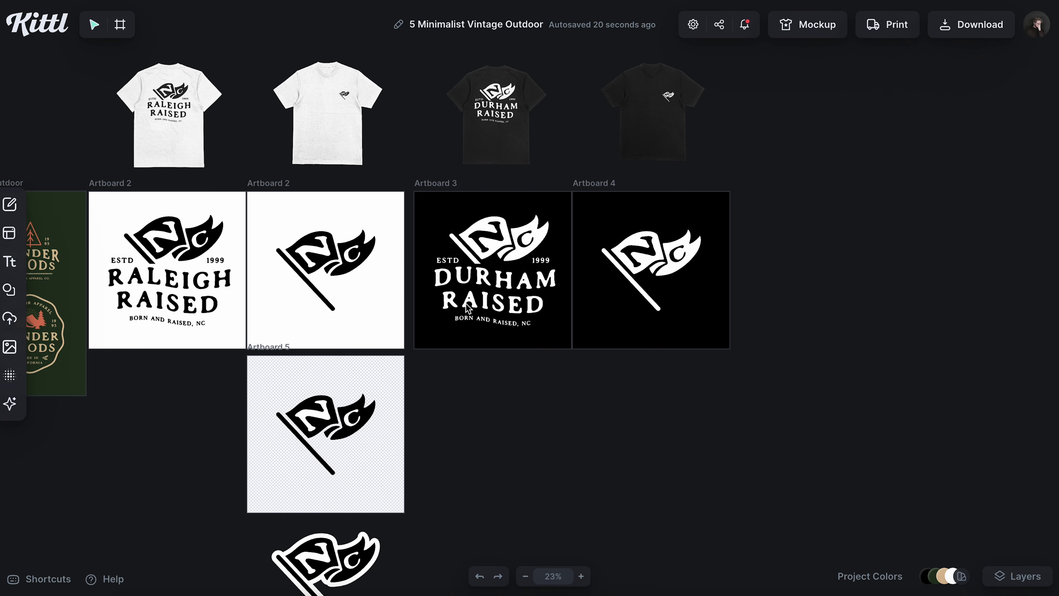
left_click(447, 190)
left_click_drag(447, 190, 764, 202)
key("Escape")
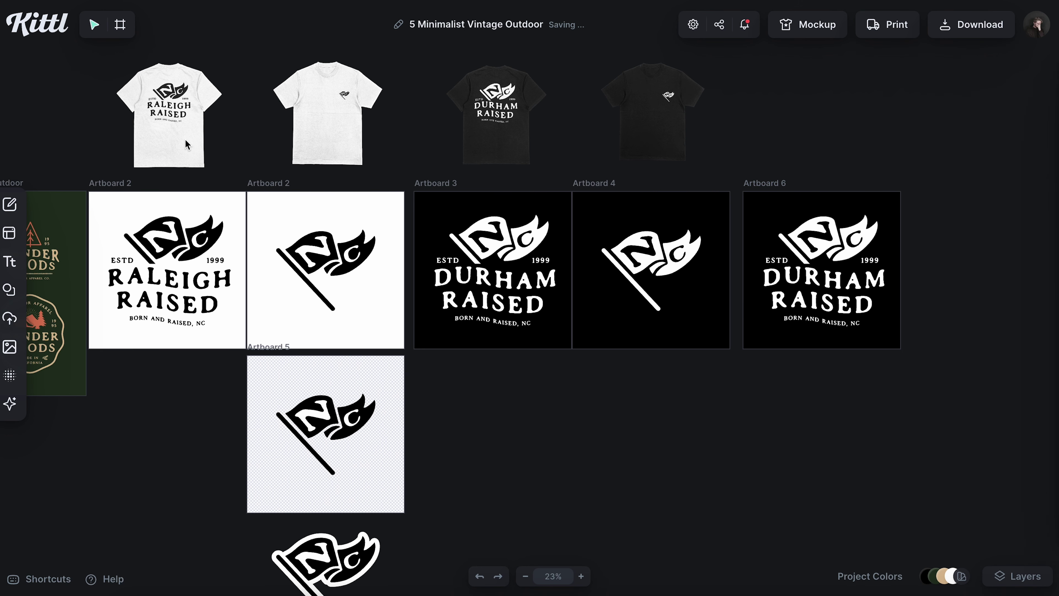
- Delete the flag and all text from the duplicated Durham Raised artboard so only the black background is left
scroll(741, 229, "right", 3)
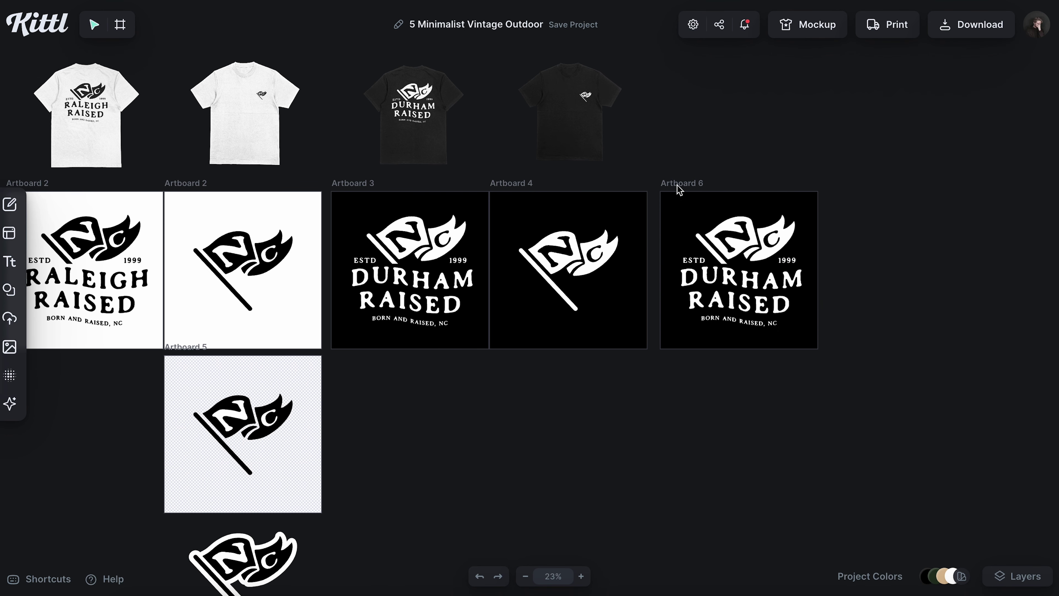
left_click(727, 257)
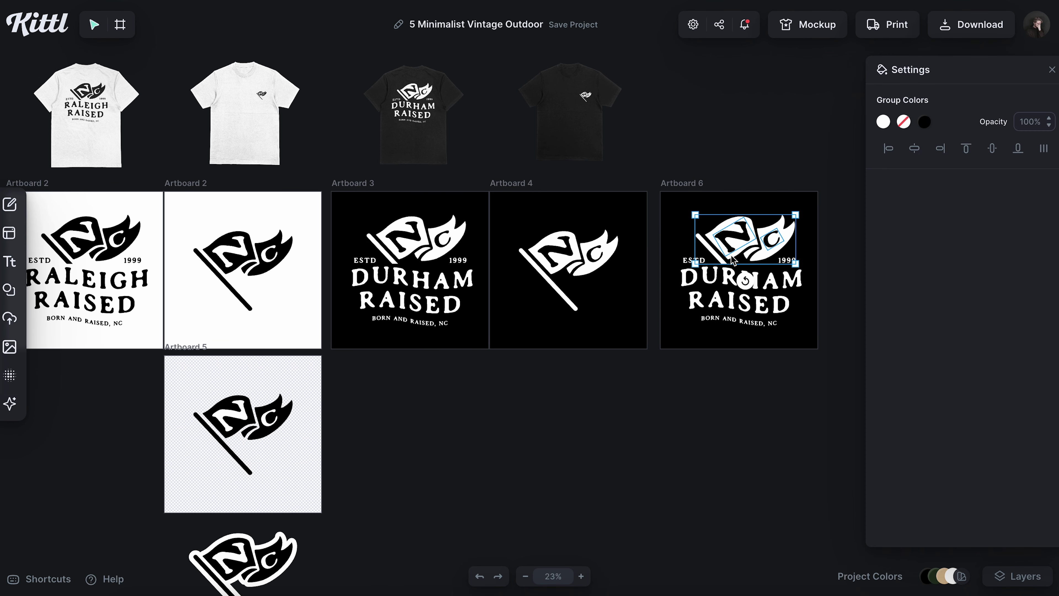
key("Delete")
left_click_drag(672, 214, 797, 334)
key("Delete")
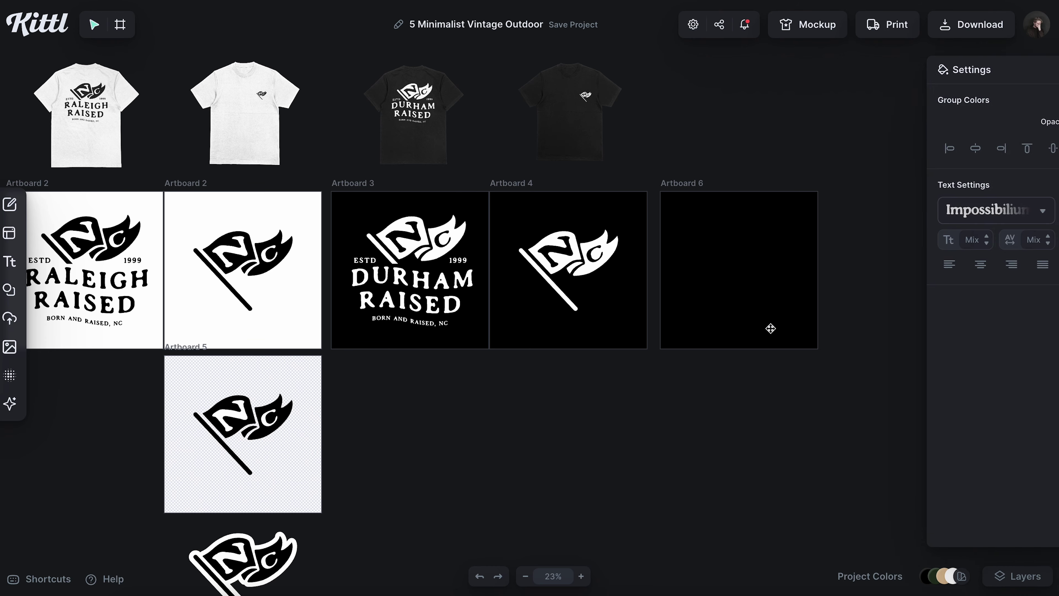
- Copy the scalloped Wander Woods tent badge from the green template artboard onto the empty black artboard
scroll(766, 327, "left", 5)
left_click_drag(208, 322, 742, 405)
scroll(742, 406, "right", 5)
scroll(582, 324, "up", 2)
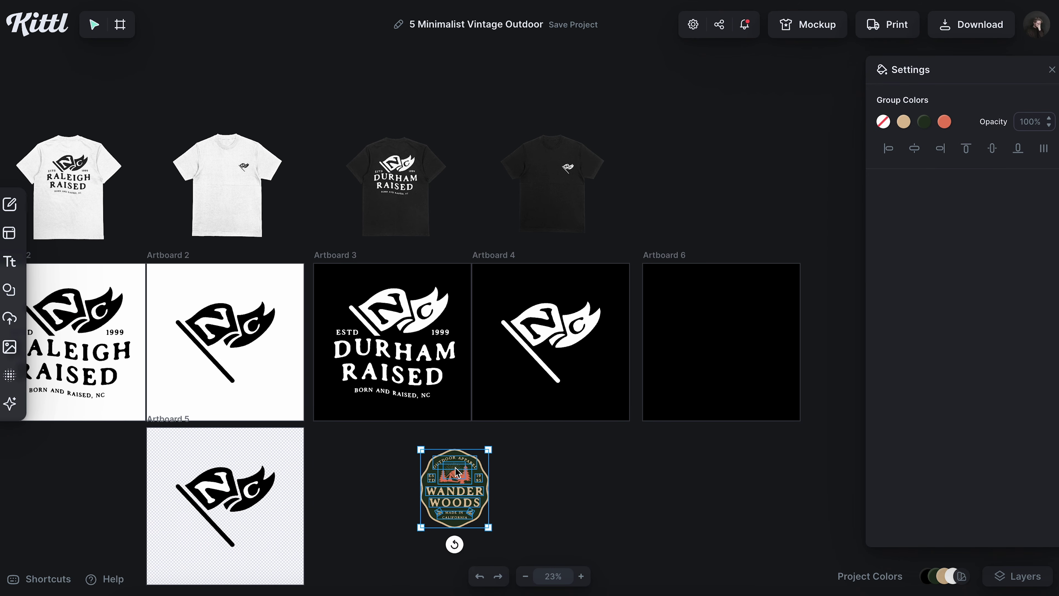
left_click_drag(456, 473, 719, 324)
- Enlarge the Wander Woods tent badge and center it on the black artboard
scroll(428, 416, "left", 9)
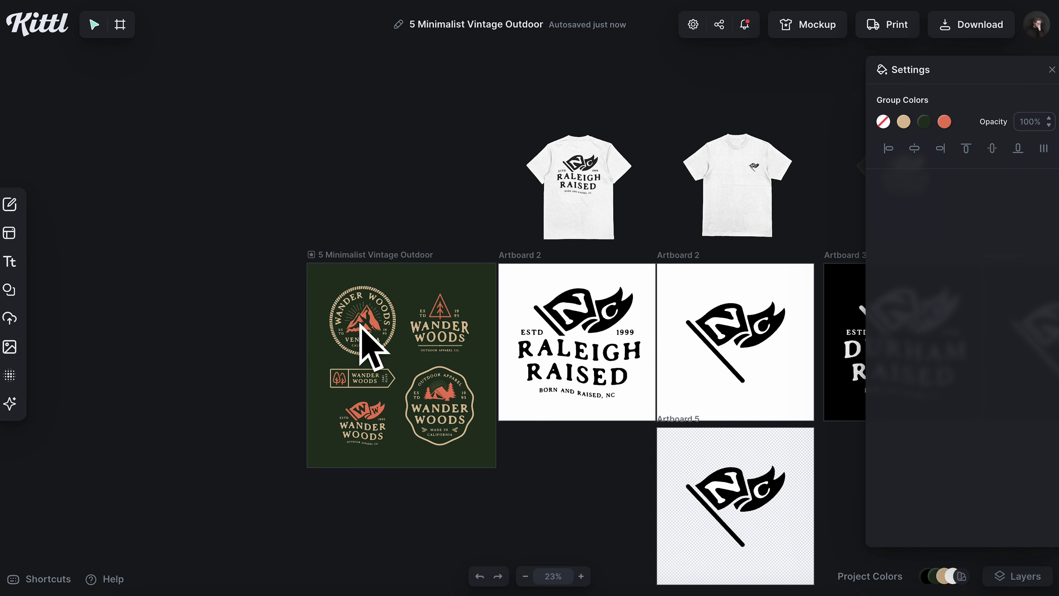
scroll(430, 254, "right", 4)
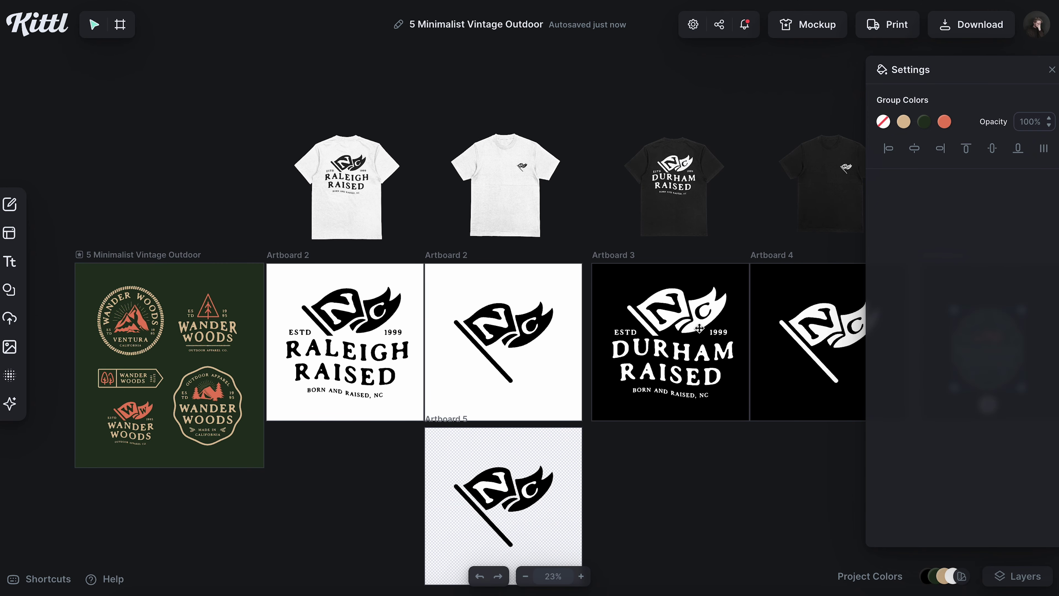
scroll(584, 271, "right", 4)
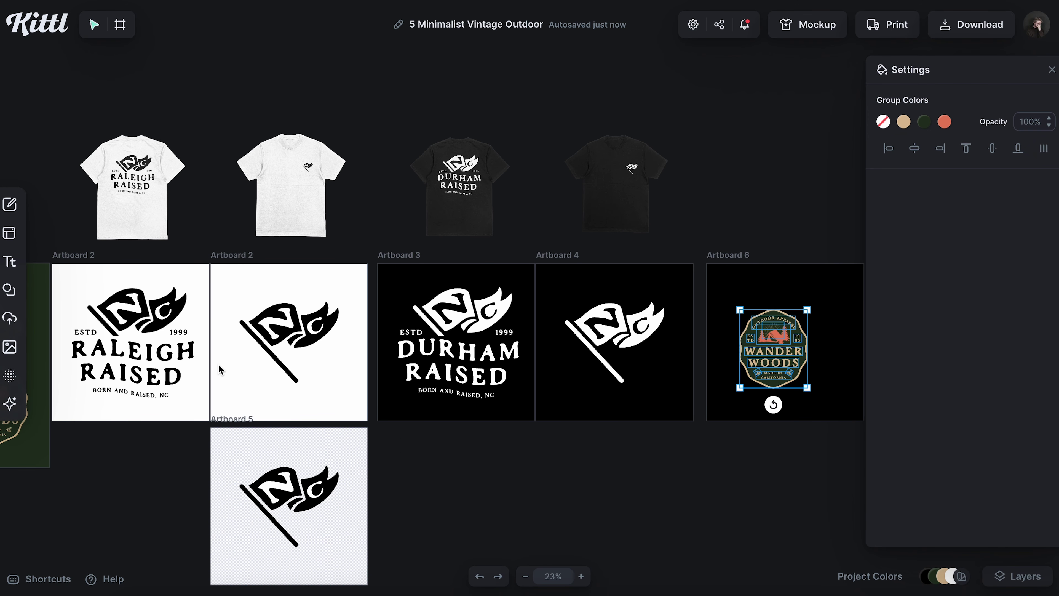
scroll(484, 354, "right", 4)
scroll(596, 451, "up", 5)
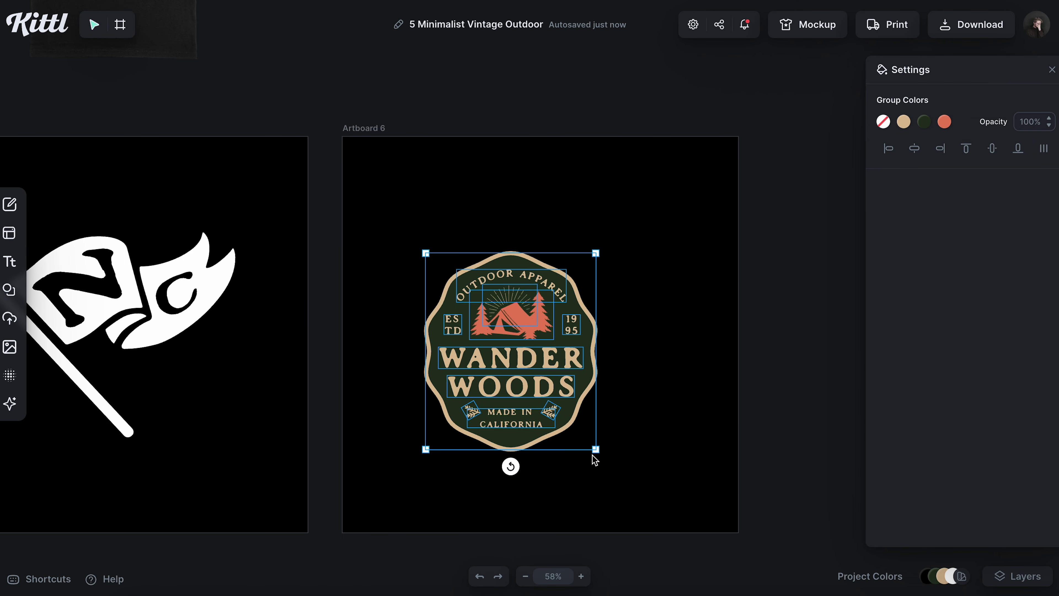
left_click_drag(597, 451, 643, 501)
left_click_drag(561, 370, 586, 347)
double_click(559, 342)
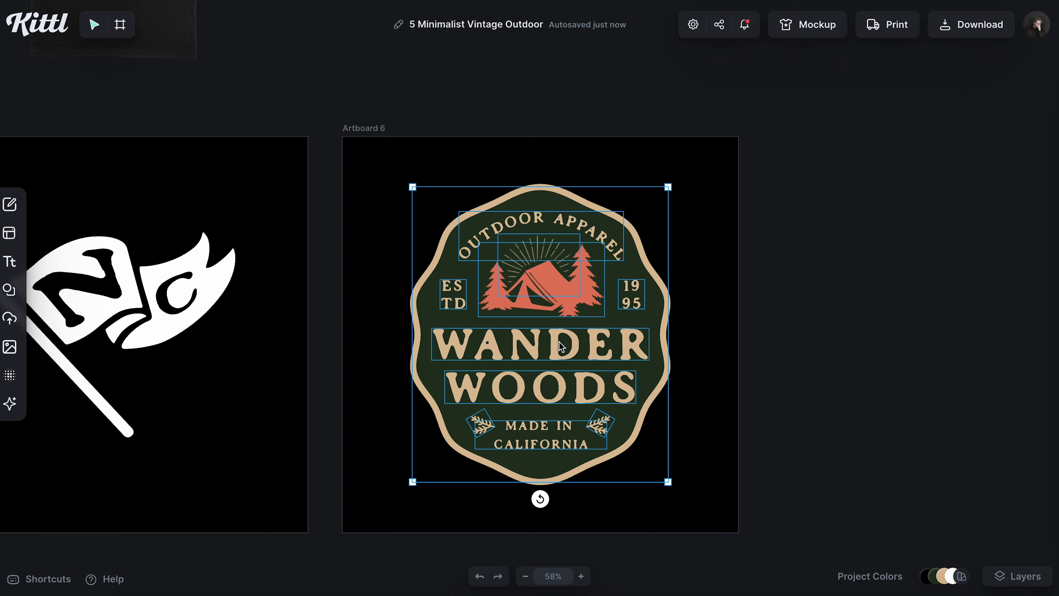
left_click(619, 336)
left_click(810, 310)
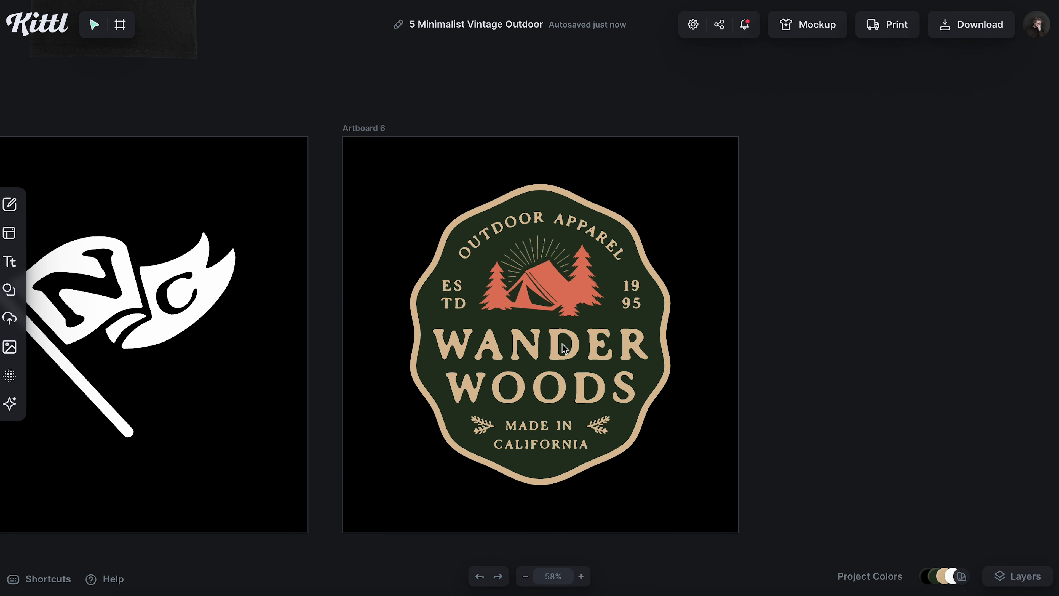
- Change the badge's two title lines to GRAND and CANYON
double_click(553, 351)
type("GRAND")
double_click(540, 390)
type("CANYON")
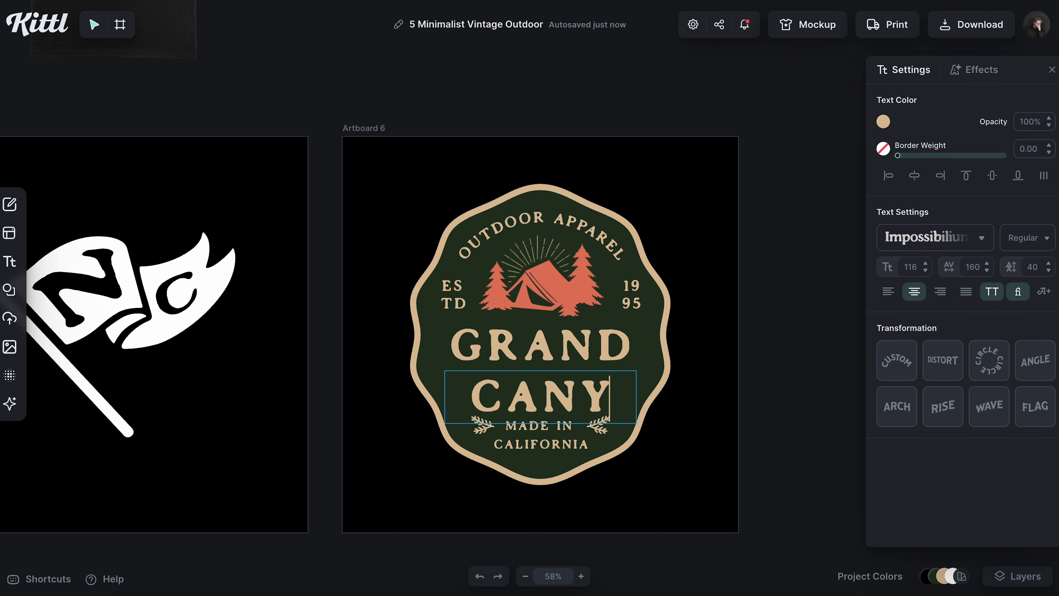
key("Escape")
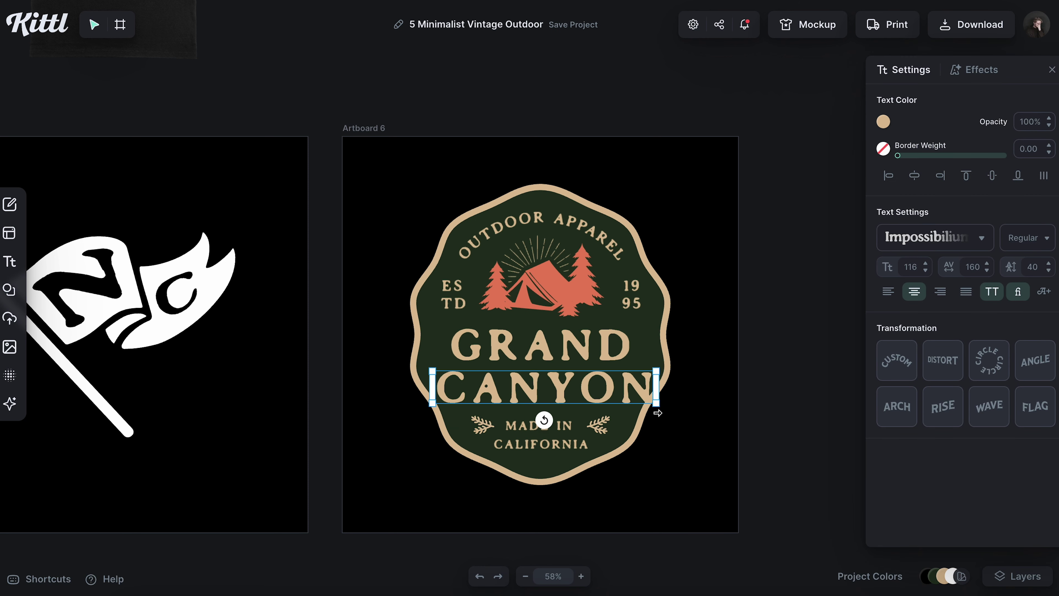
- Scale both title lines down together and position them so they fit inside the badge outline
left_click(604, 352, "shift")
left_click_drag(659, 404, 598, 384)
left_click(795, 230)
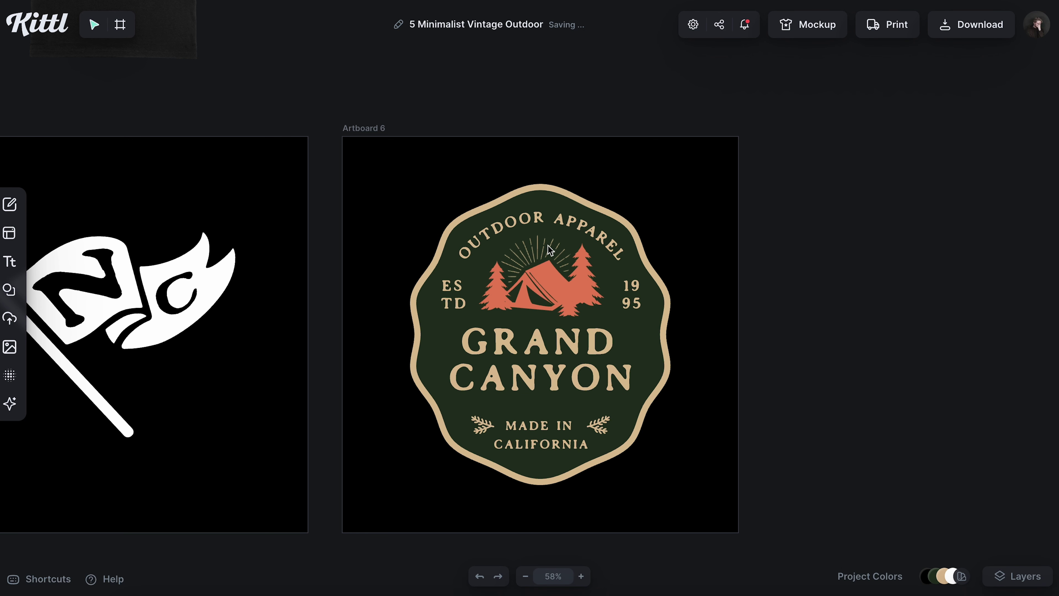
- Change the badge's arched text to WELCOME TO THE and its small lower text to MADE IN ARIZONA on two lines
double_click(541, 223)
type("WELCOME TO THE")
left_click(579, 454)
double_click(544, 432)
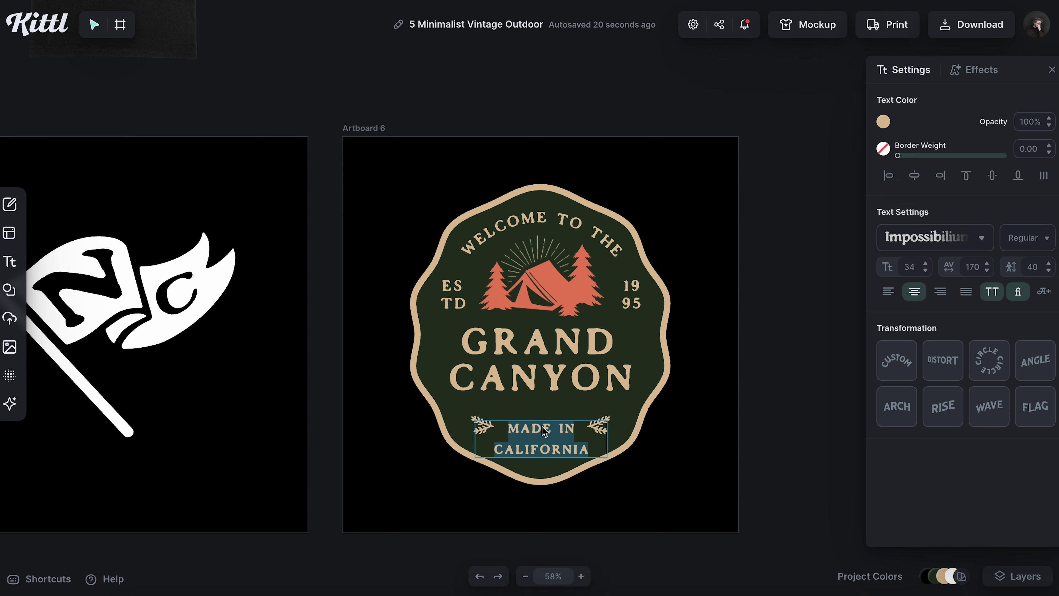
type("MADE IN")
key("Return")
type("ARIZONA")
key("Escape")
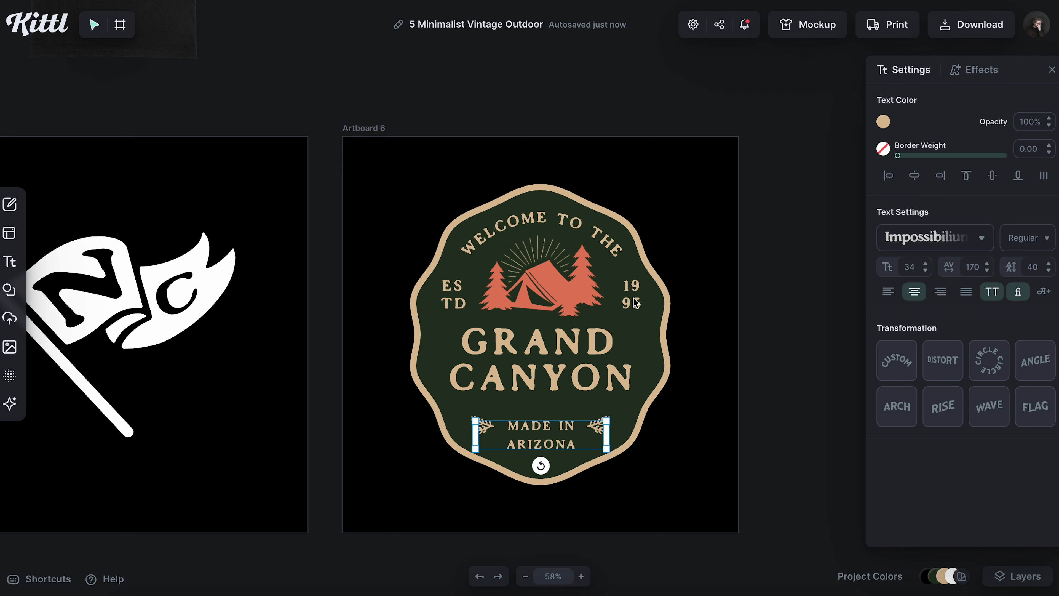
- Change the year on the badge to 1919, split over two lines
double_click(636, 309)
type("1919")
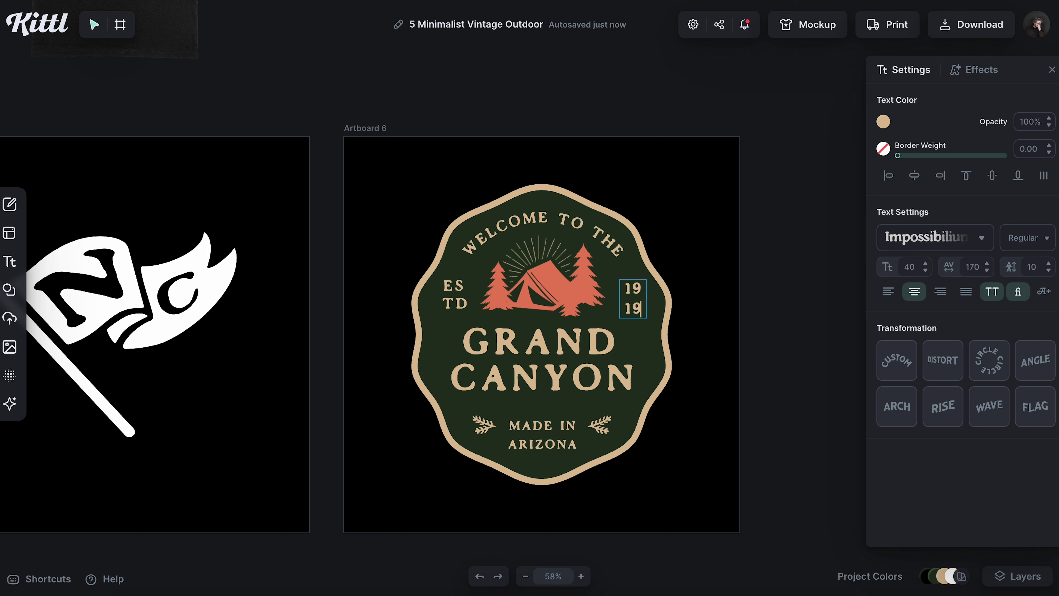
key("Escape")
- Delete the tent-and-trees illustration and the sunburst behind it from the badge
left_click(558, 288)
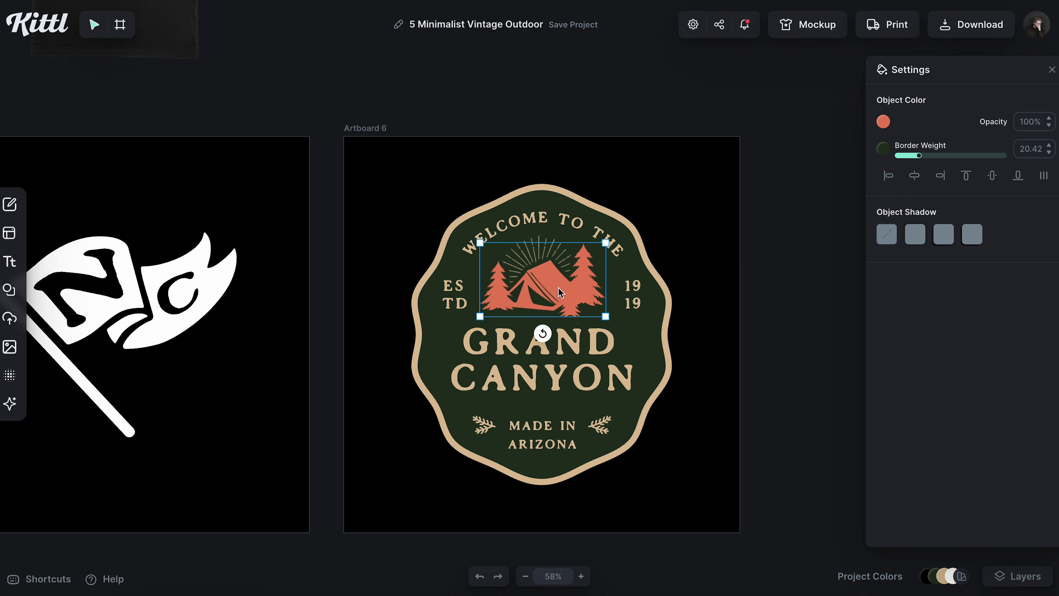
left_click(548, 254)
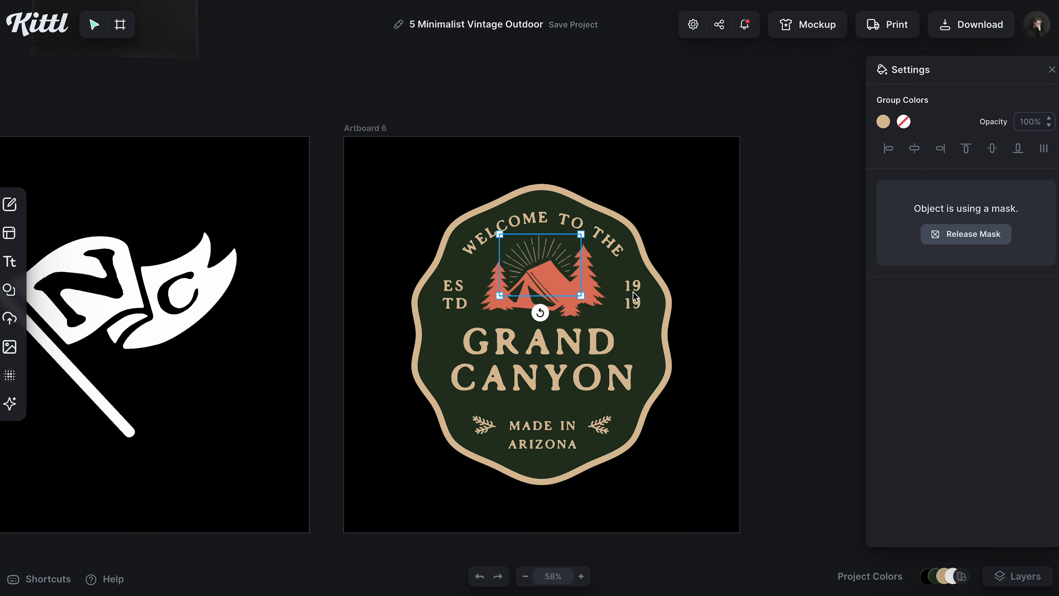
left_click(591, 295)
key("Delete")
- Search the elements library for GRAND CANYON and add the solid black rock formation with a round sun to the badge
left_click(9, 289)
scroll(125, 309, "down", 10)
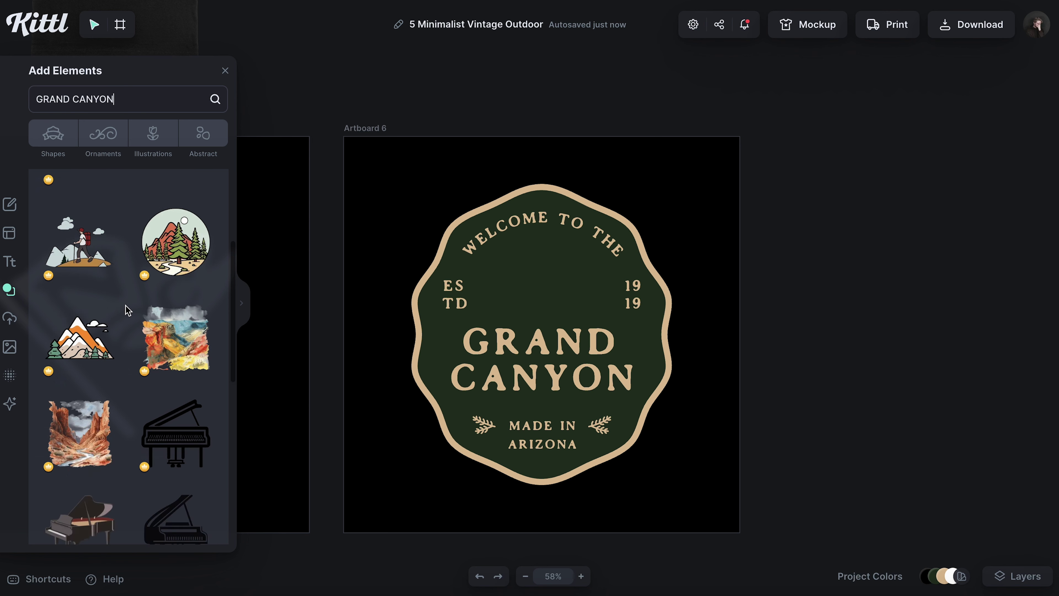
scroll(127, 310, "down", 4)
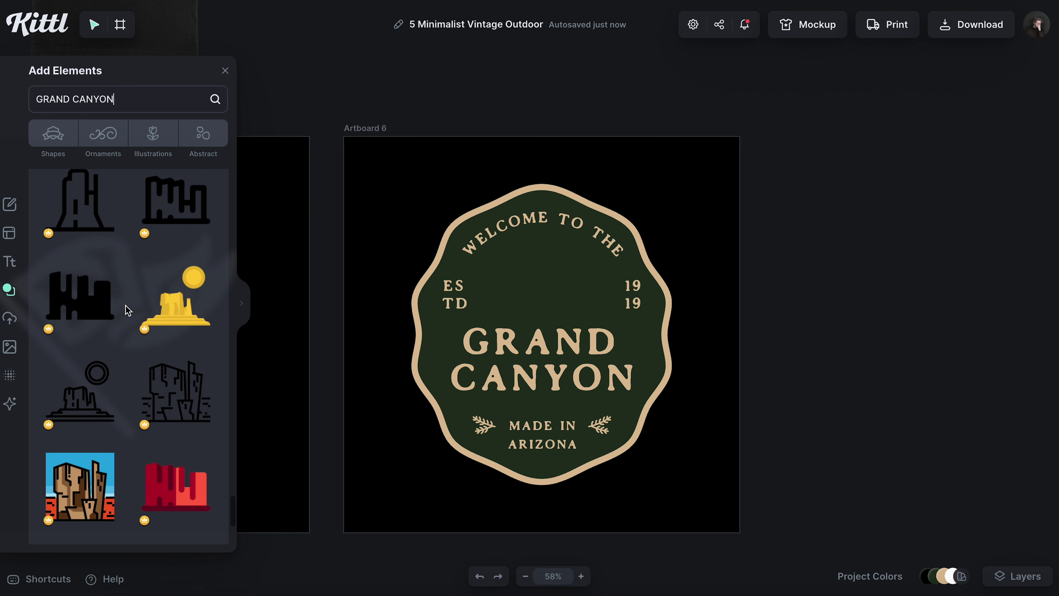
scroll(127, 310, "down", 5)
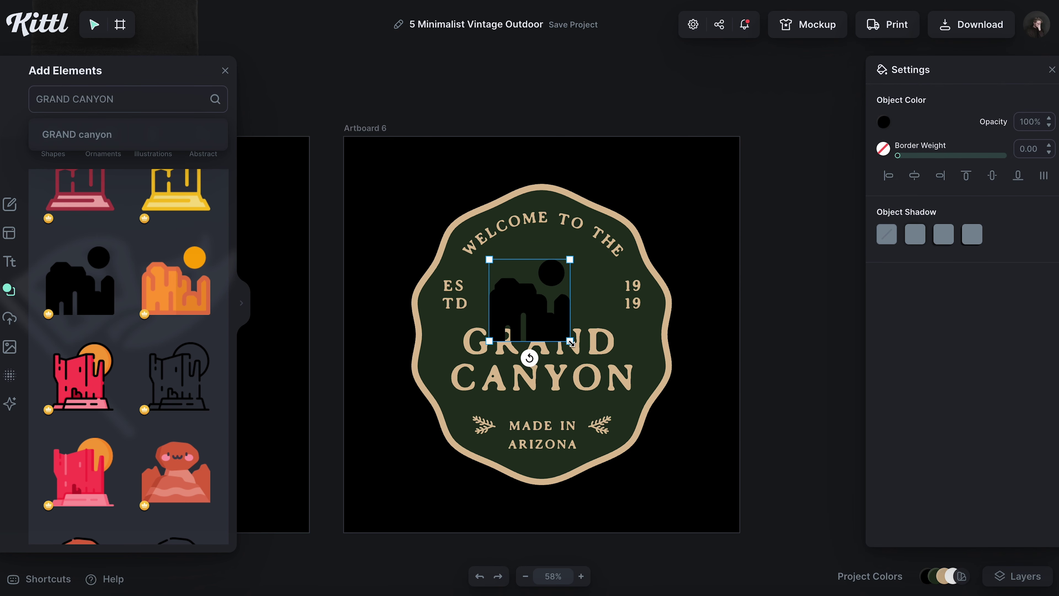
- Fit the rock formation centrally above the GRAND CANYON title and recolor it with the document's tan color
left_click_drag(571, 343, 584, 318)
left_click(884, 122)
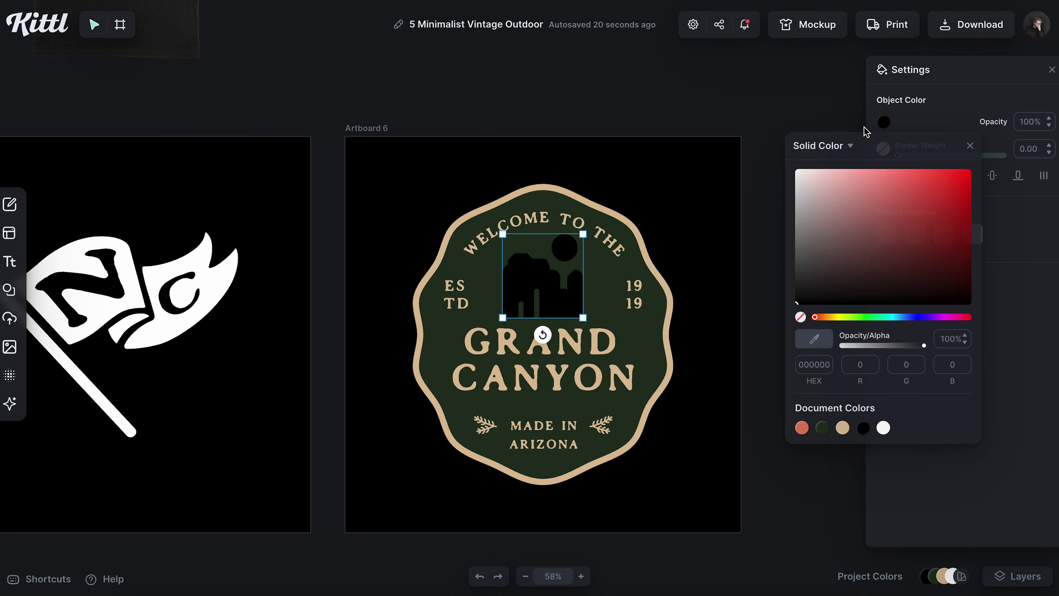
left_click(842, 427)
left_click(662, 193)
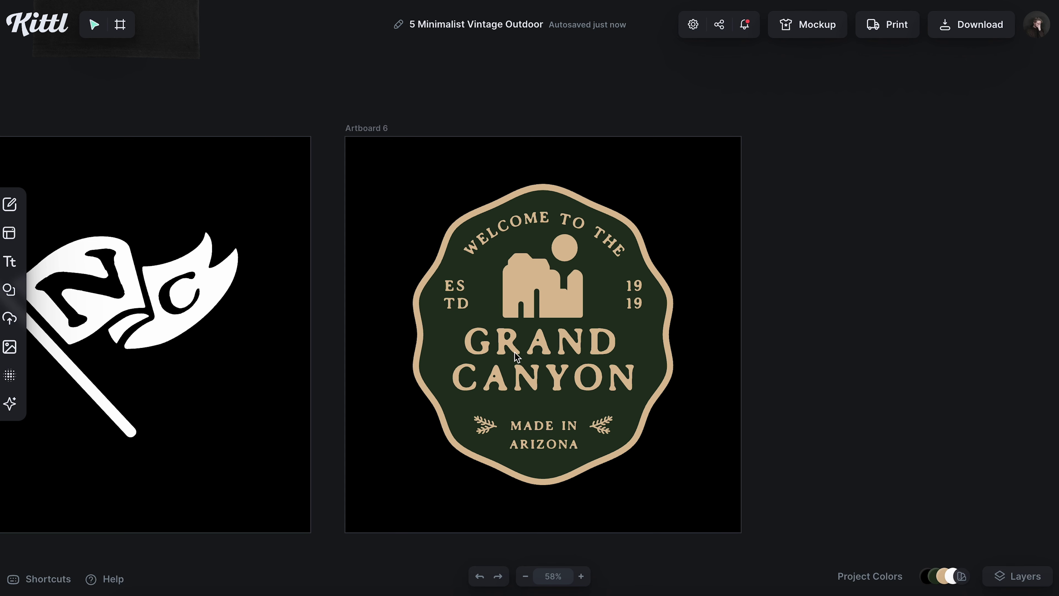
- Set the background color of the Grand Canyon badge artboard to white
scroll(517, 357, "up", 1)
left_click(382, 182)
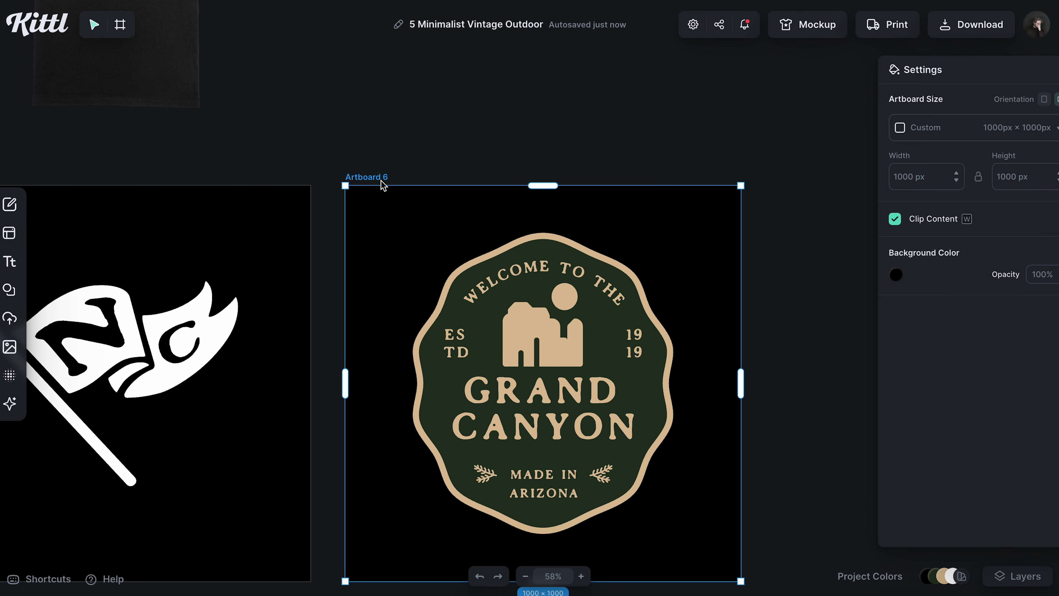
left_click(883, 275)
left_click_drag(834, 376, 601, 202)
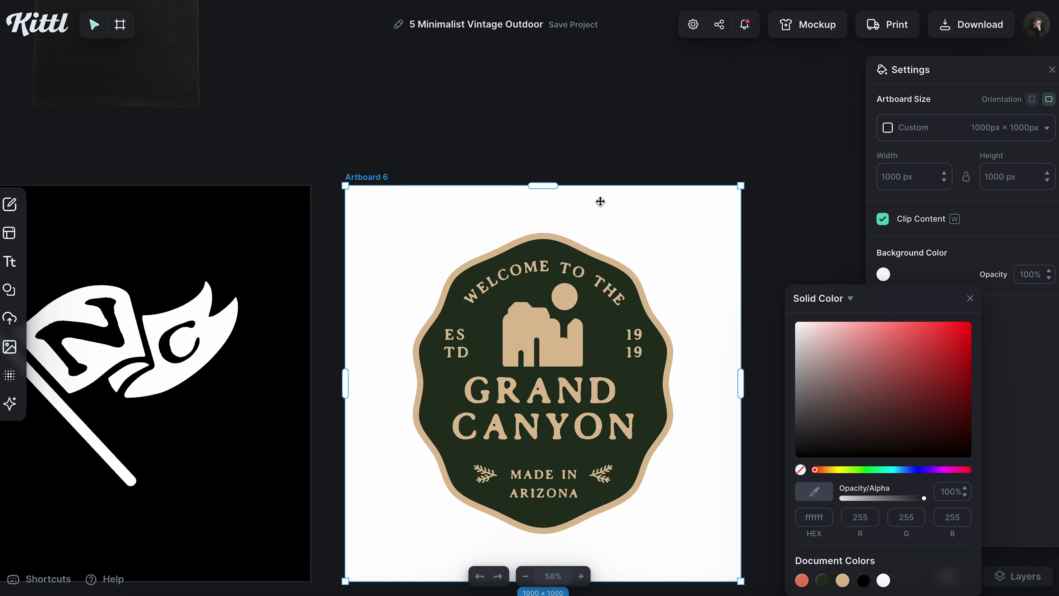
left_click(970, 299)
scroll(897, 200, "down", 2)
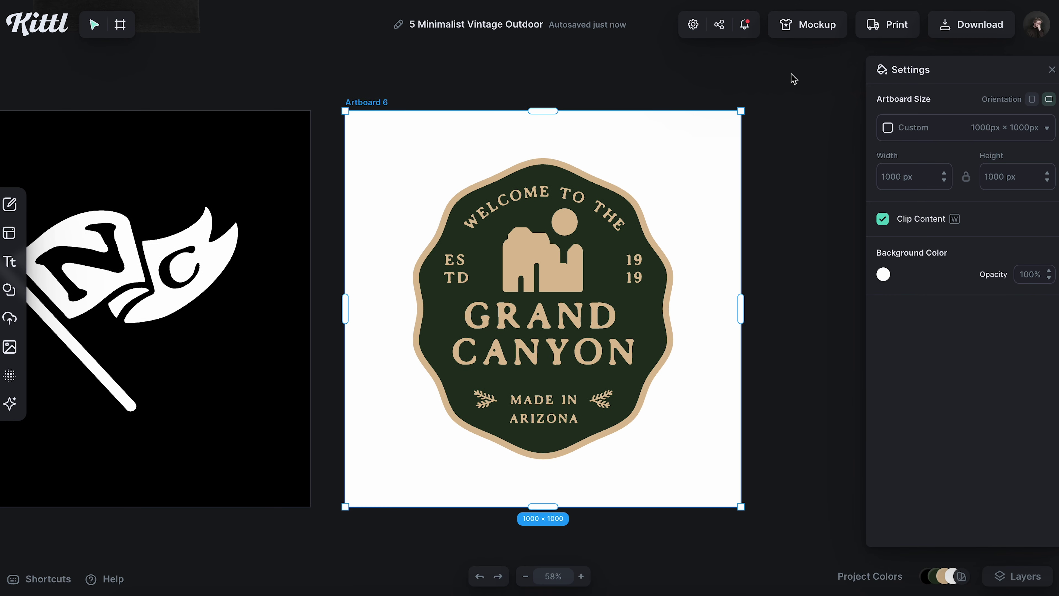
- Mock up the Grand Canyon badge large on the upper back of the white T-shirt flatlay and download the mockup
left_click(807, 34)
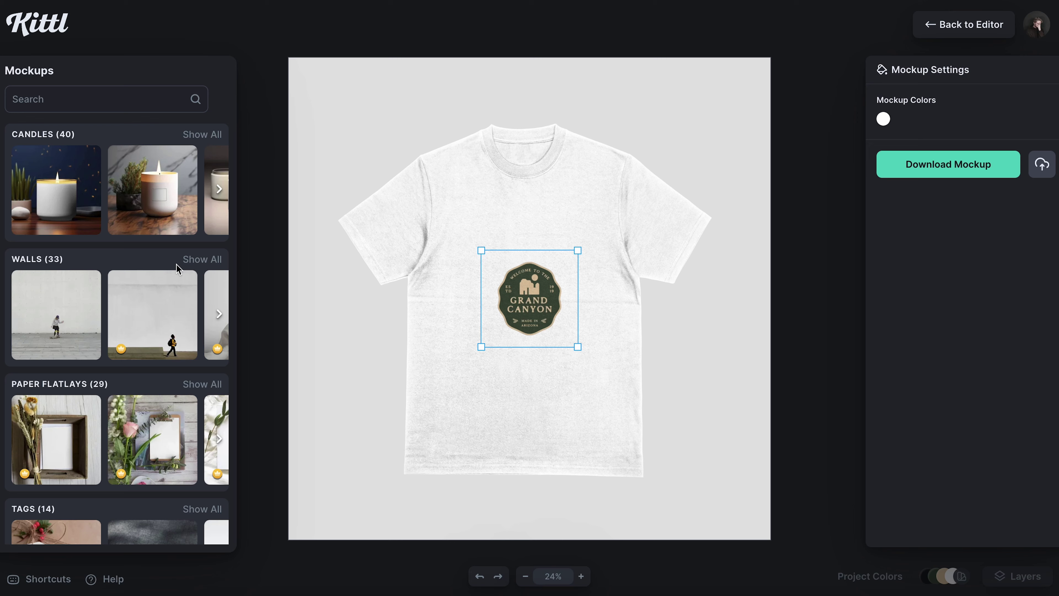
scroll(139, 277, "down", 15)
left_click(63, 398)
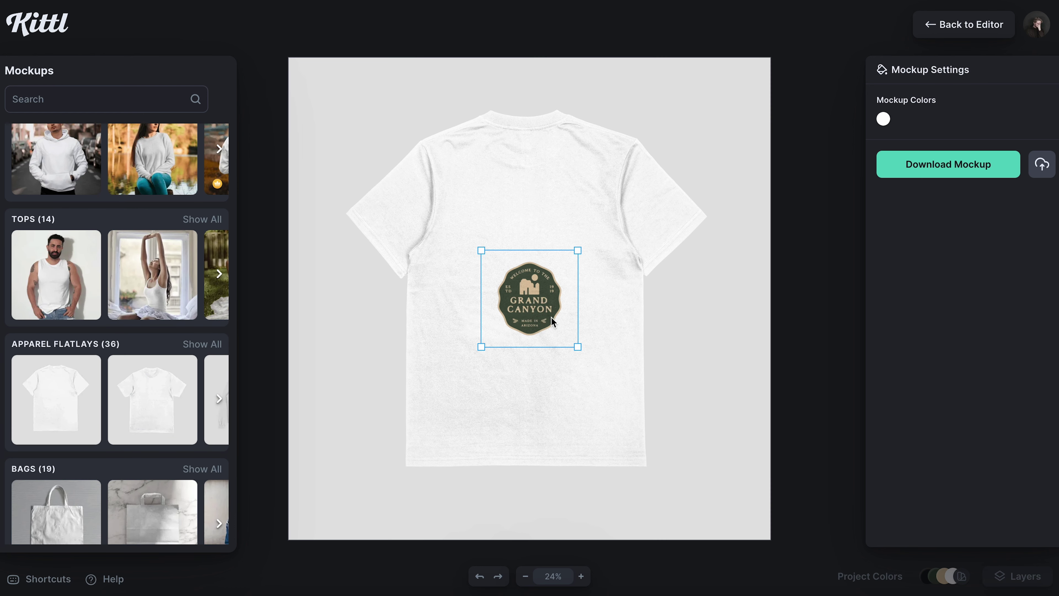
left_click(964, 163)
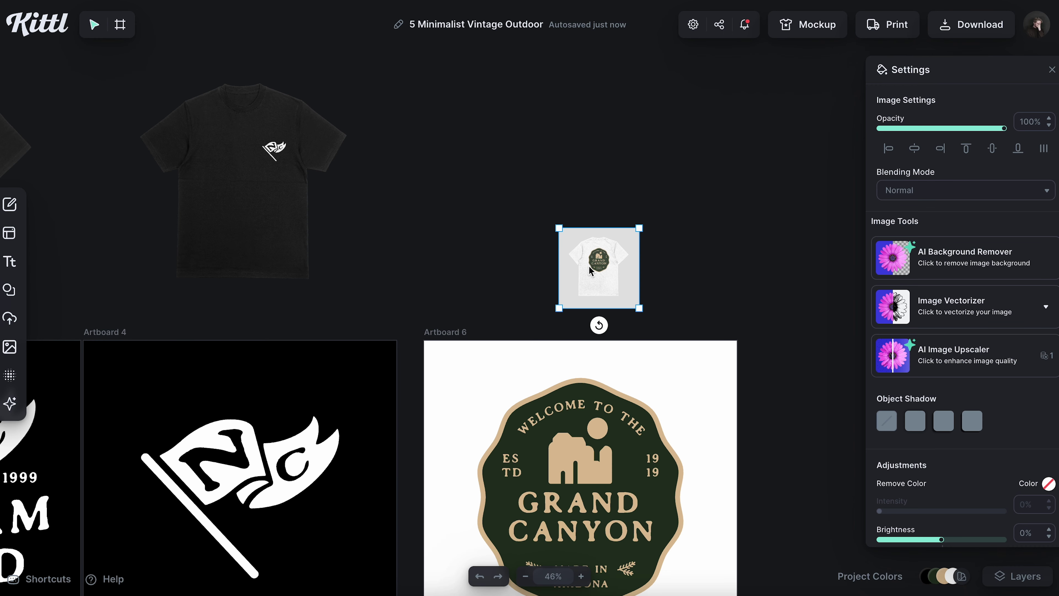
- Enlarge the back T-shirt mockup image, place it above the Grand Canyon artboard and remove its background with the AI Background Remover
left_click_drag(639, 307, 709, 379)
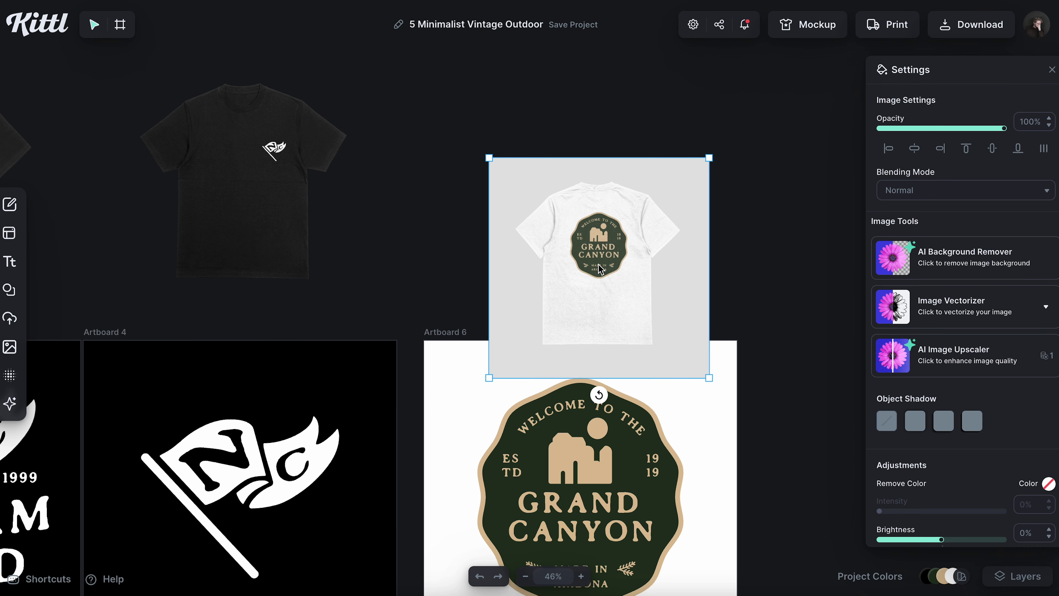
left_click_drag(603, 264, 603, 198)
left_click(950, 263)
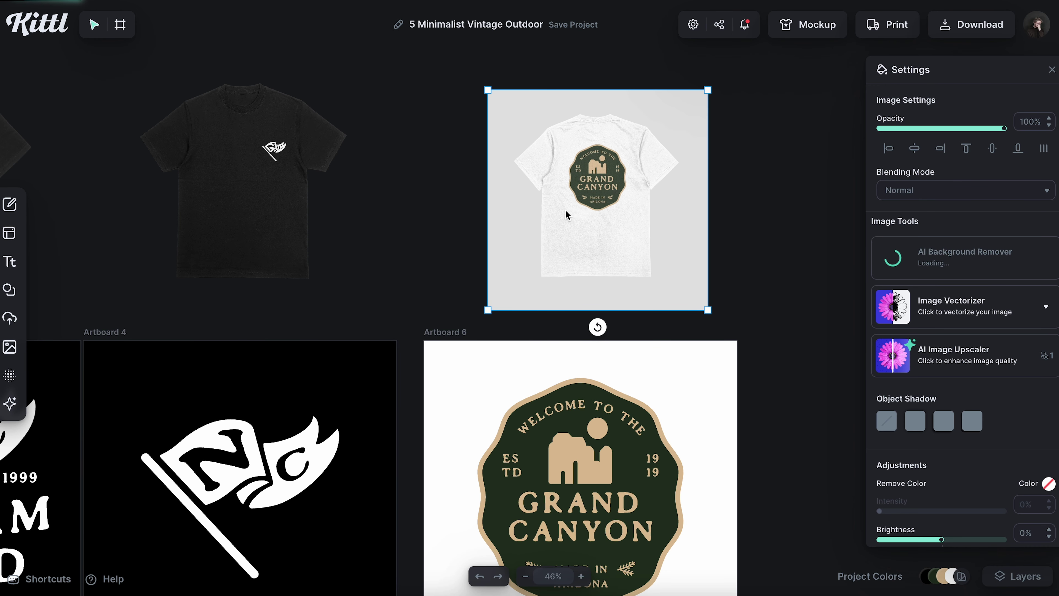
- Duplicate the Grand Canyon artboard alongside the original on its right
scroll(441, 286, "down", 3)
scroll(441, 287, "right", 2)
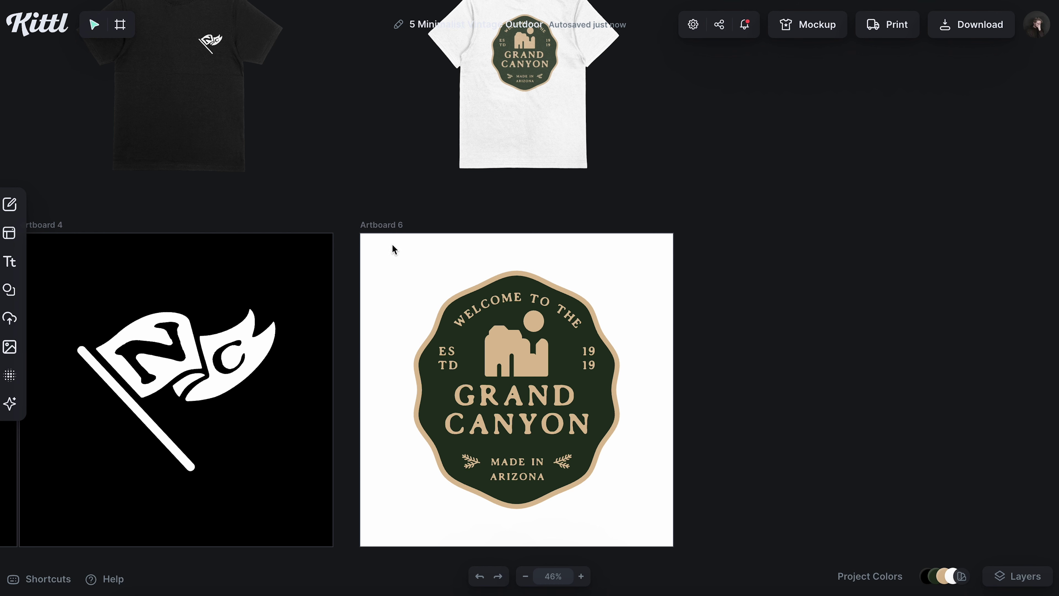
left_click_drag(388, 227, 713, 251)
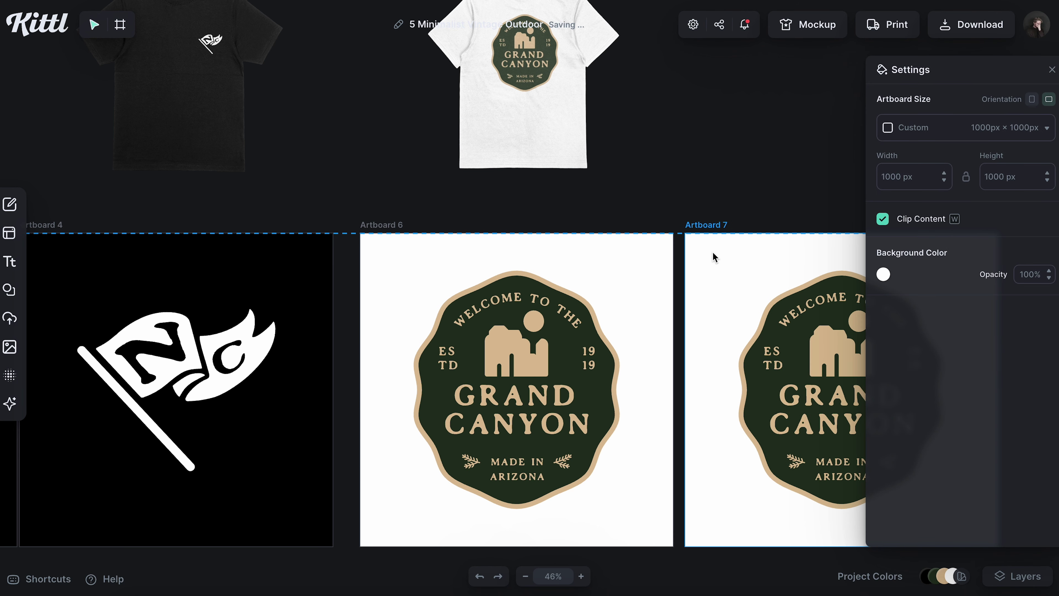
scroll(713, 251, "right", 2)
scroll(645, 269, "right", 3)
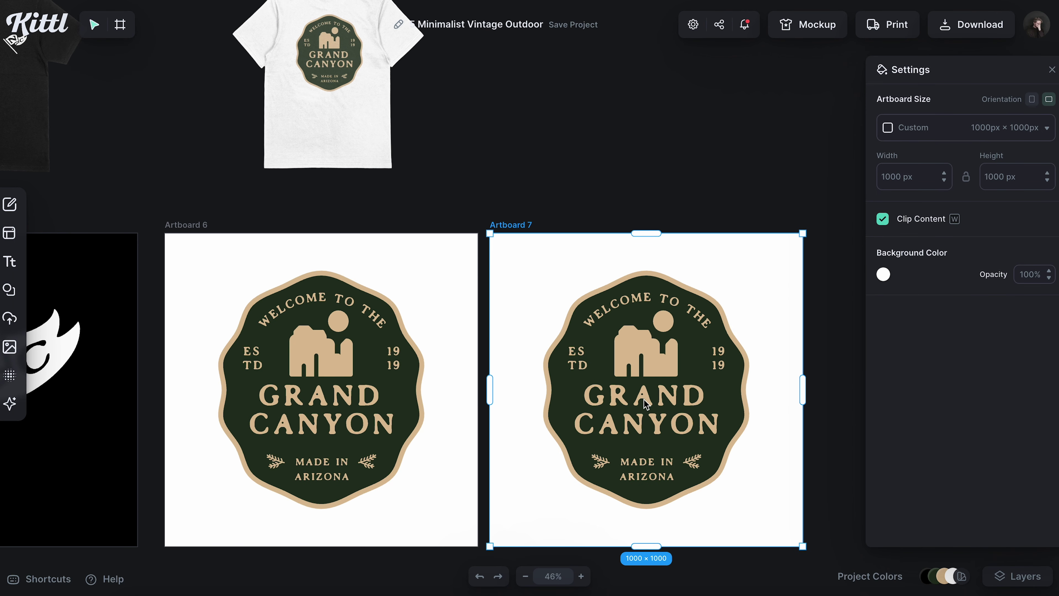
- Delete everything from the duplicate artboard's badge except the ES TD and 19 19 texts
left_click(653, 366)
key("Delete")
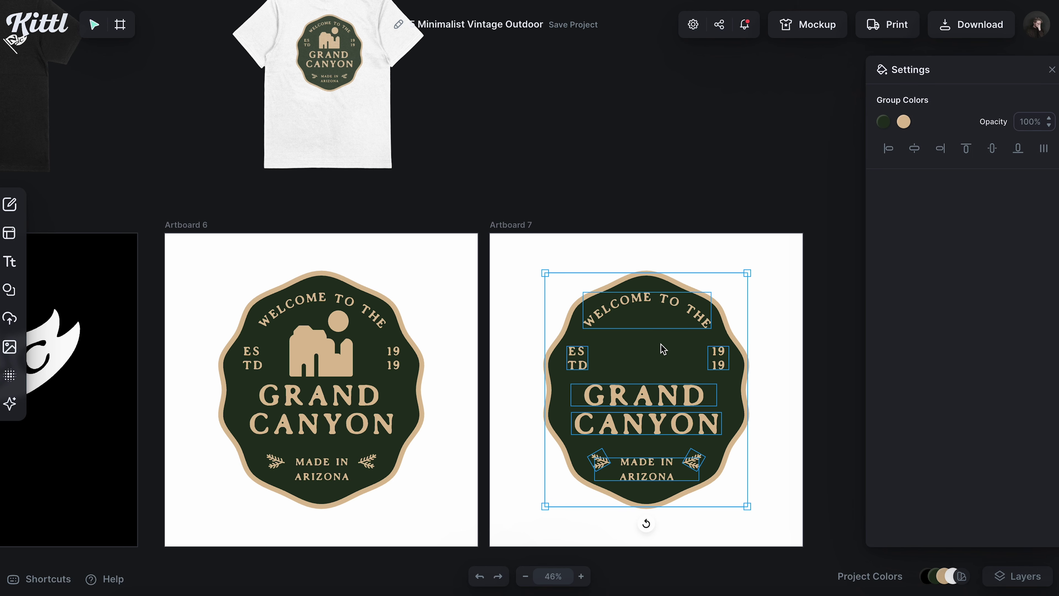
key("Escape")
left_click(678, 304)
key("Delete")
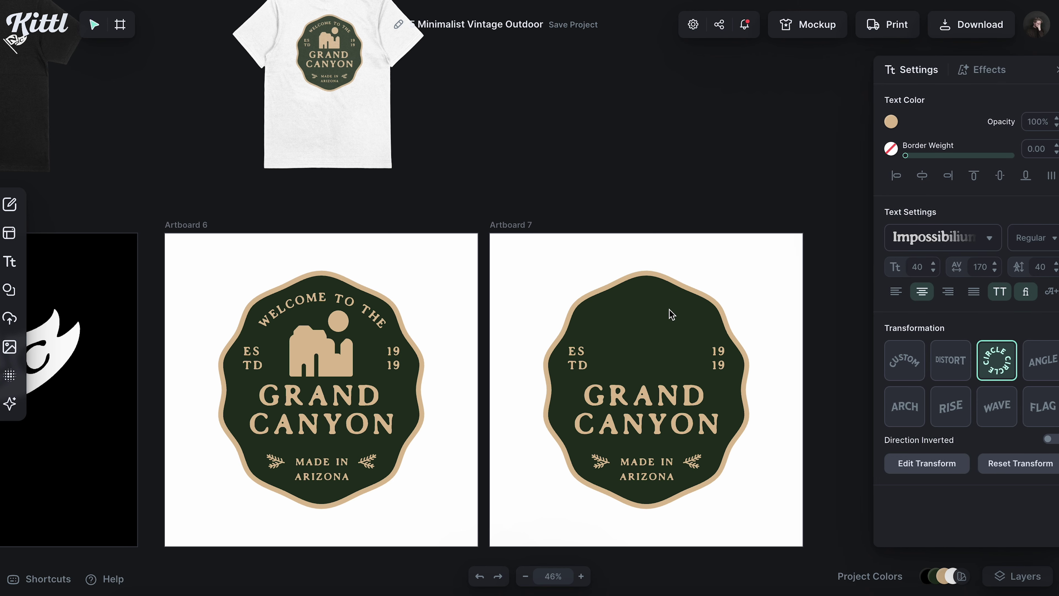
left_click(669, 359)
key("Delete")
key("Escape")
left_click(662, 395)
key("Delete")
left_click(646, 468)
key("Delete")
left_click(693, 463)
key("Delete")
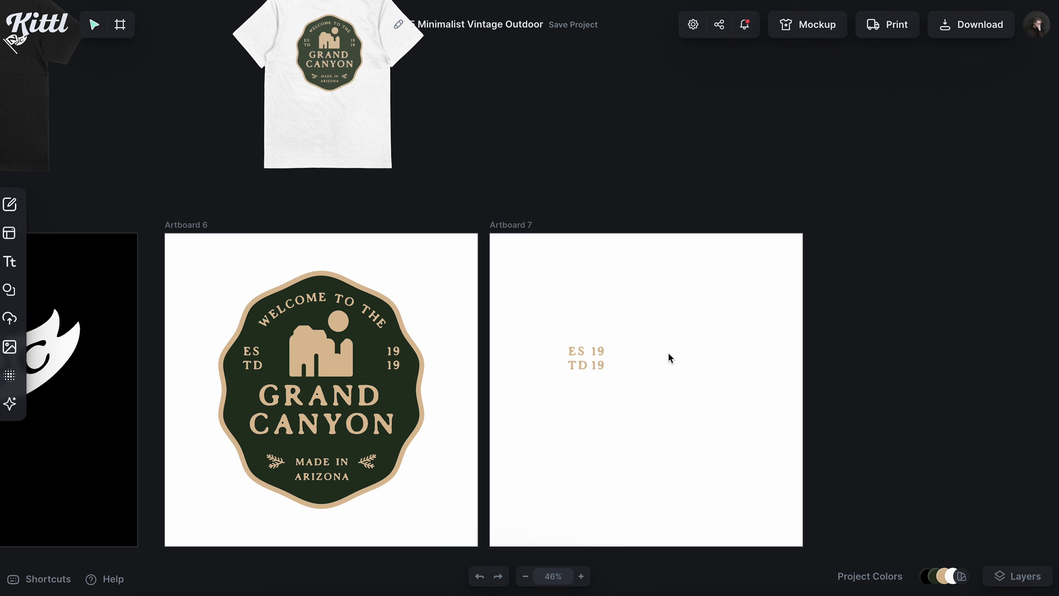
- Enlarge the ES TD and 19 19 texts together around the middle of the artboard and recolor them dark green
left_click_drag(538, 330, 675, 432)
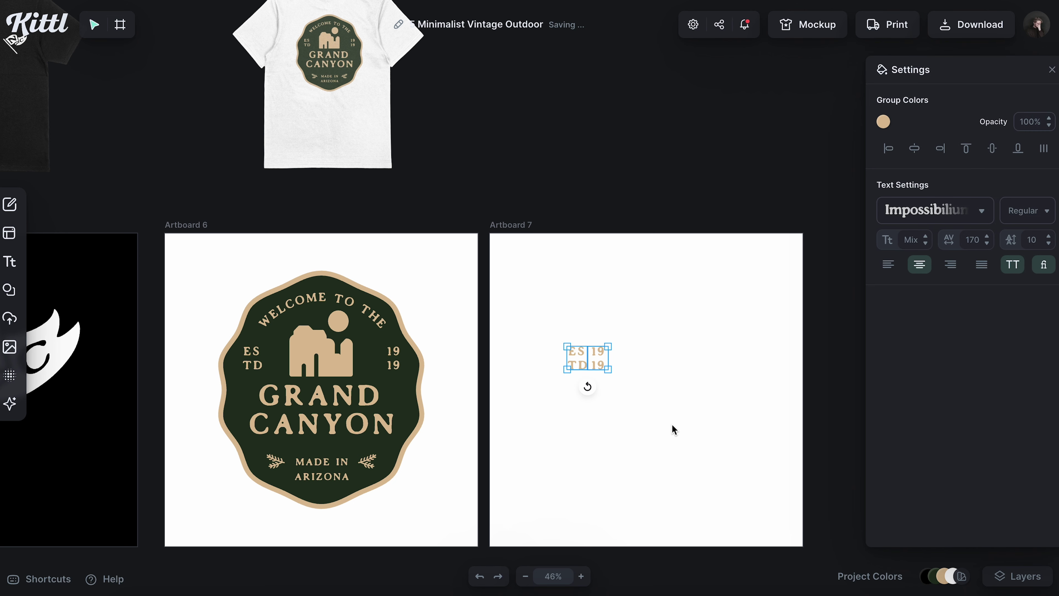
left_click_drag(608, 369, 725, 434)
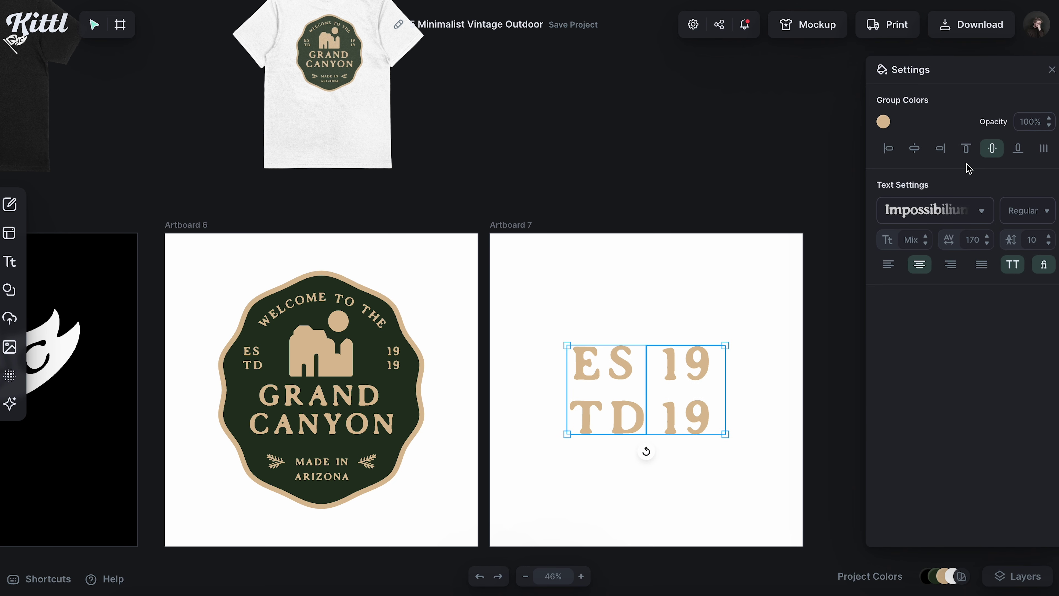
left_click(884, 121)
left_click(901, 209)
- Give the ES TD text a tan block shadow with offset 0, angle -180° and outline width 13
left_click(606, 388)
left_click(974, 70)
left_click(989, 132)
left_click_drag(905, 200, 879, 199)
left_click(1049, 167)
left_click(903, 277)
left_click_drag(881, 285, 893, 286)
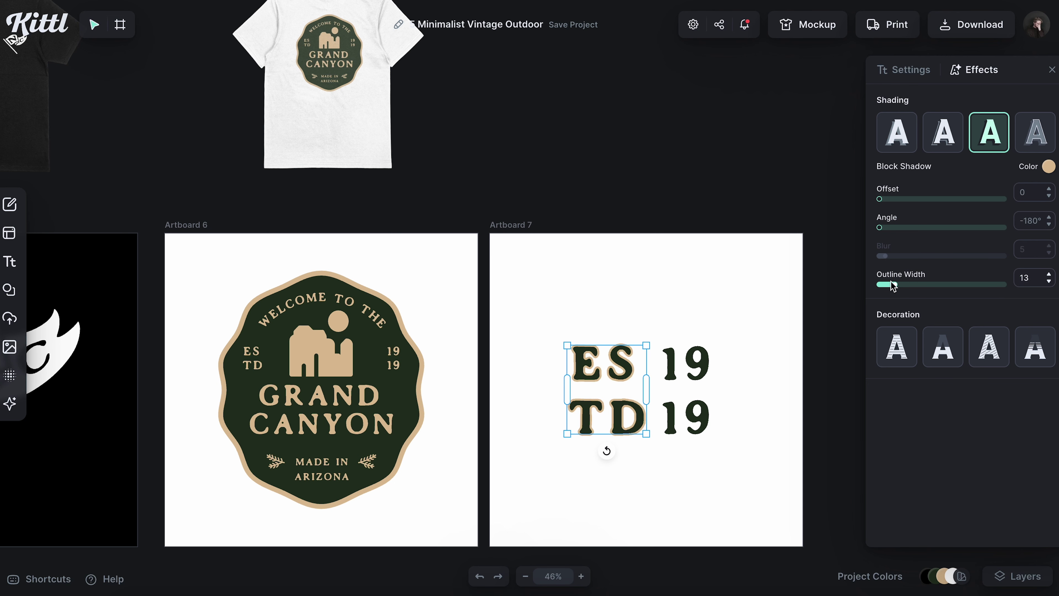
- Apply a matching tan block shadow to the 19 19 text with offset 0, angle -180° and outline width 13
left_click(711, 362)
left_click(990, 76)
left_click(989, 132)
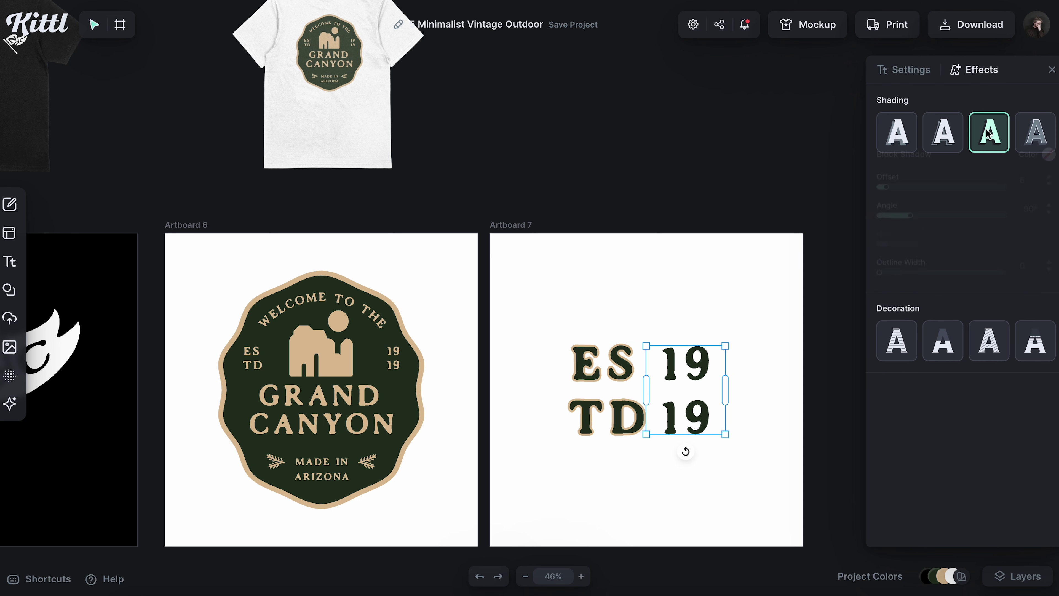
left_click_drag(911, 228, 877, 227)
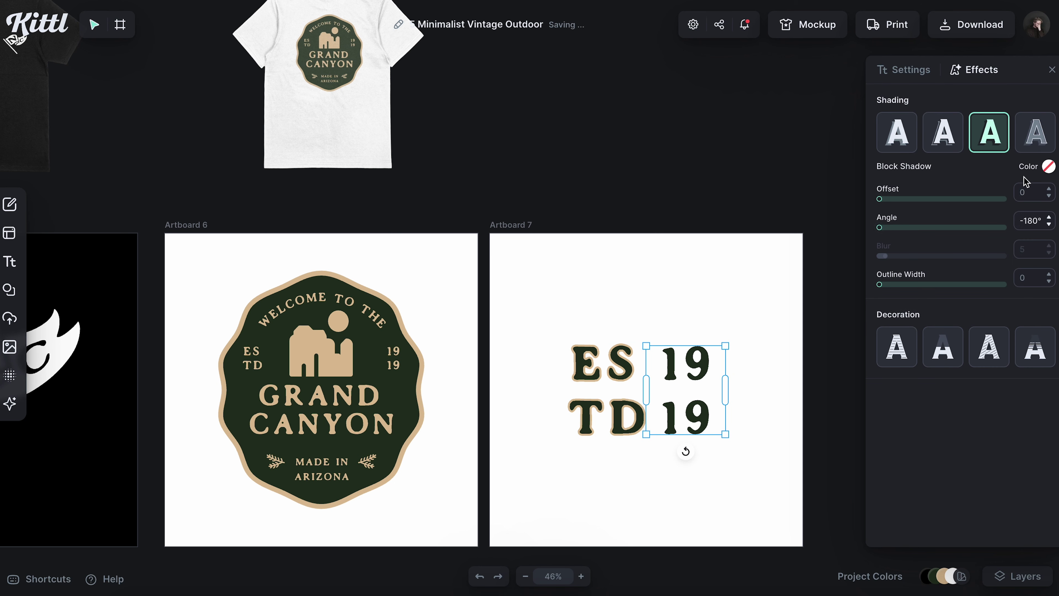
left_click(1049, 167)
left_click(910, 470)
type("13")
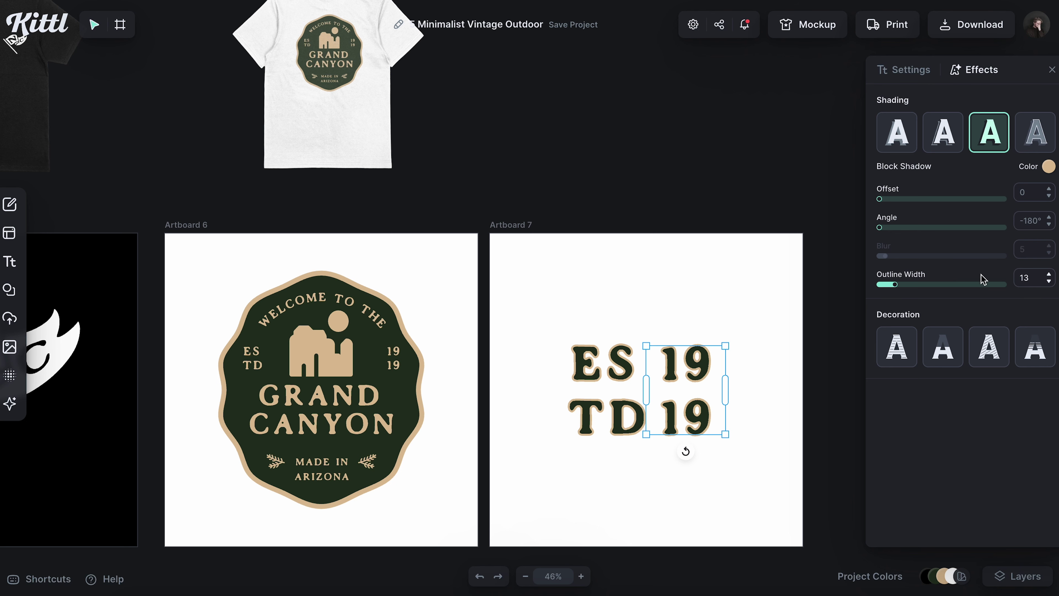
key("Escape")
- Mock up the ES TD 19 19 artwork on the white T-shirt's front at the wearer's left chest and download the mockup
left_click(510, 224)
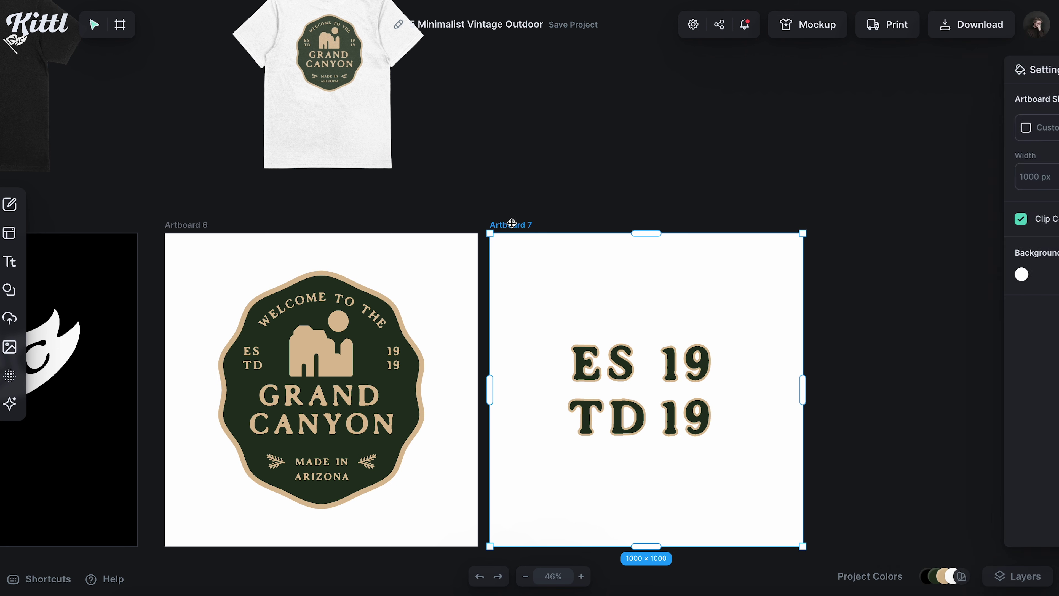
left_click(822, 31)
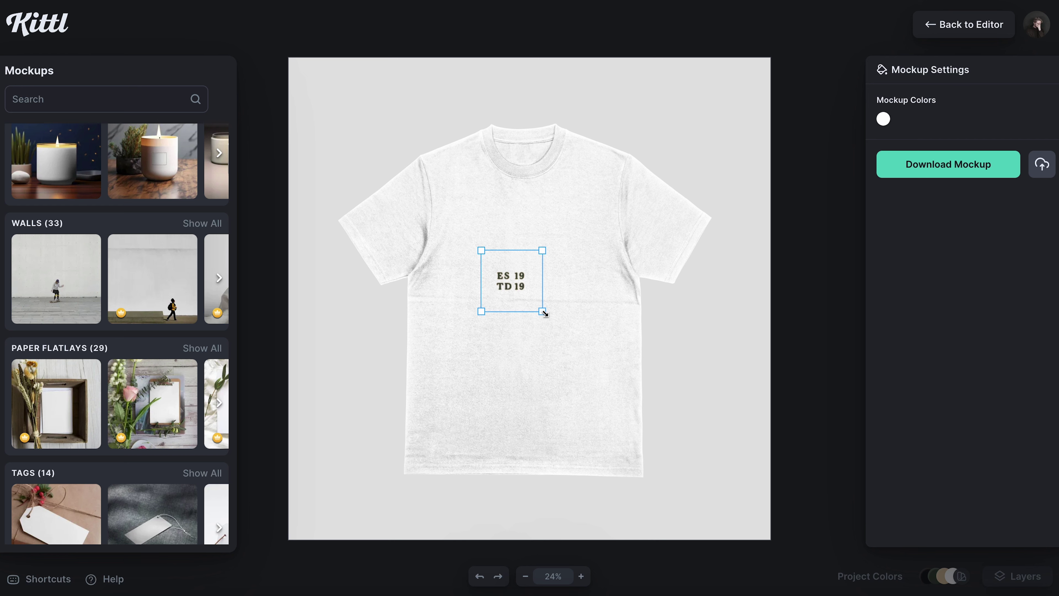
left_click_drag(530, 307, 582, 251)
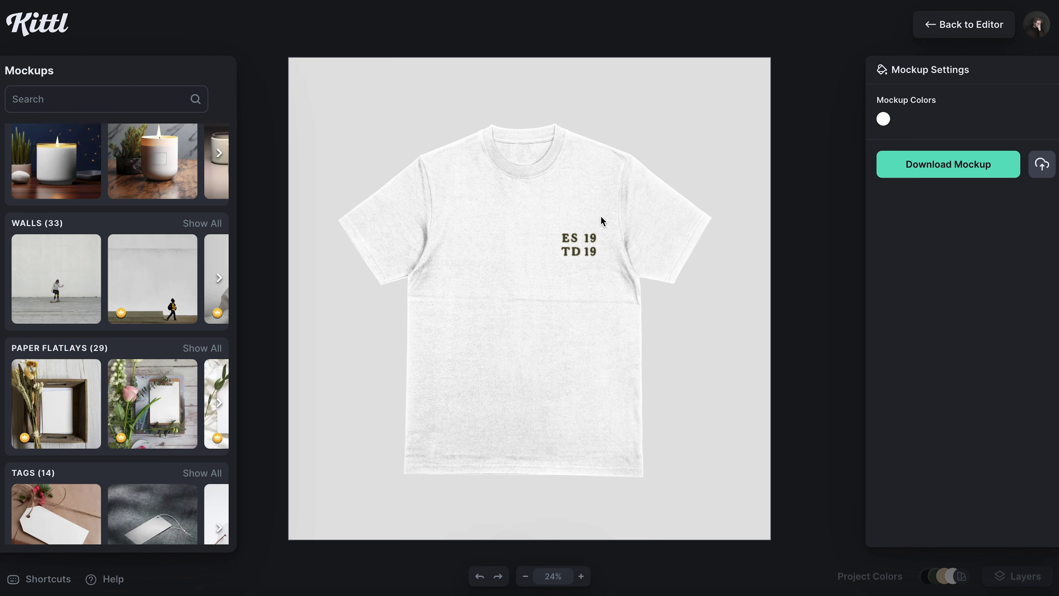
left_click(945, 167)
- Place the front T-shirt mockup image above its artboard, beside the back mockup, and remove its background
left_click(964, 24)
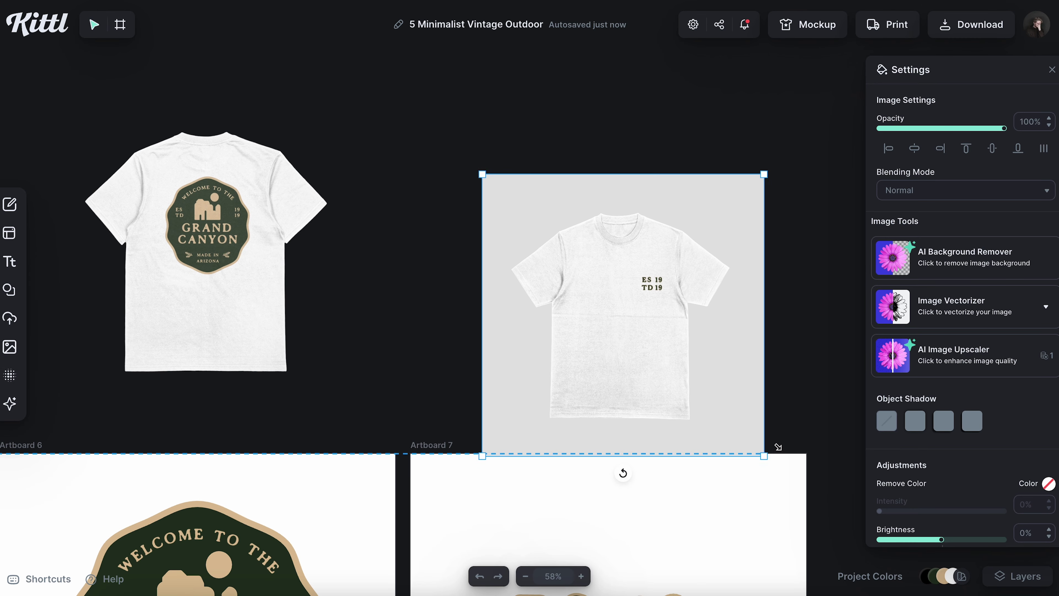
left_click(930, 258)
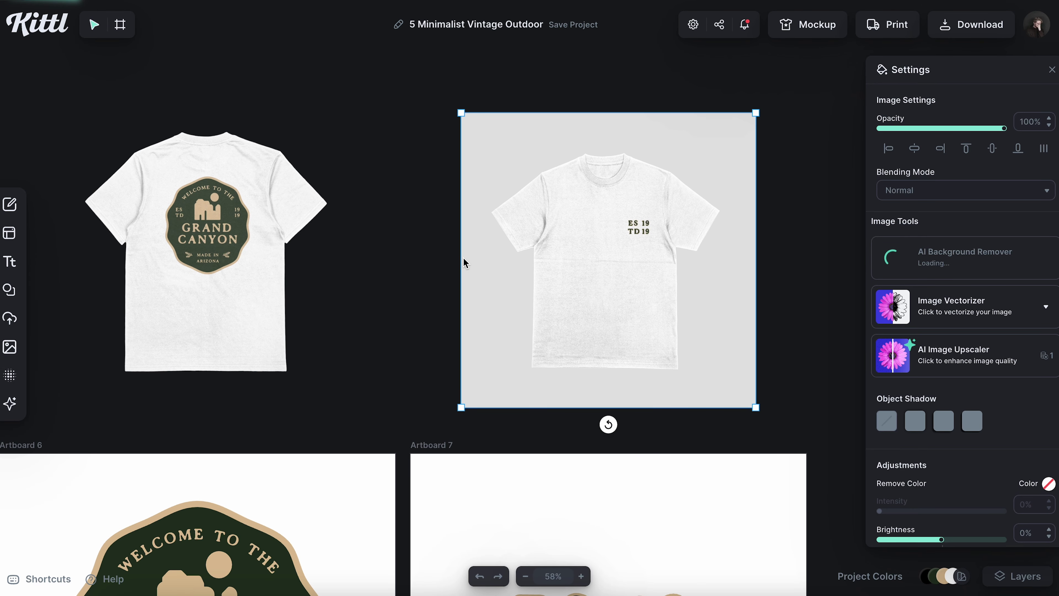
- Duplicate the Grand Canyon badge artboard directly below the original
scroll(464, 262, "down", 10)
scroll(376, 313, "up", 3)
scroll(565, 379, "up", 5)
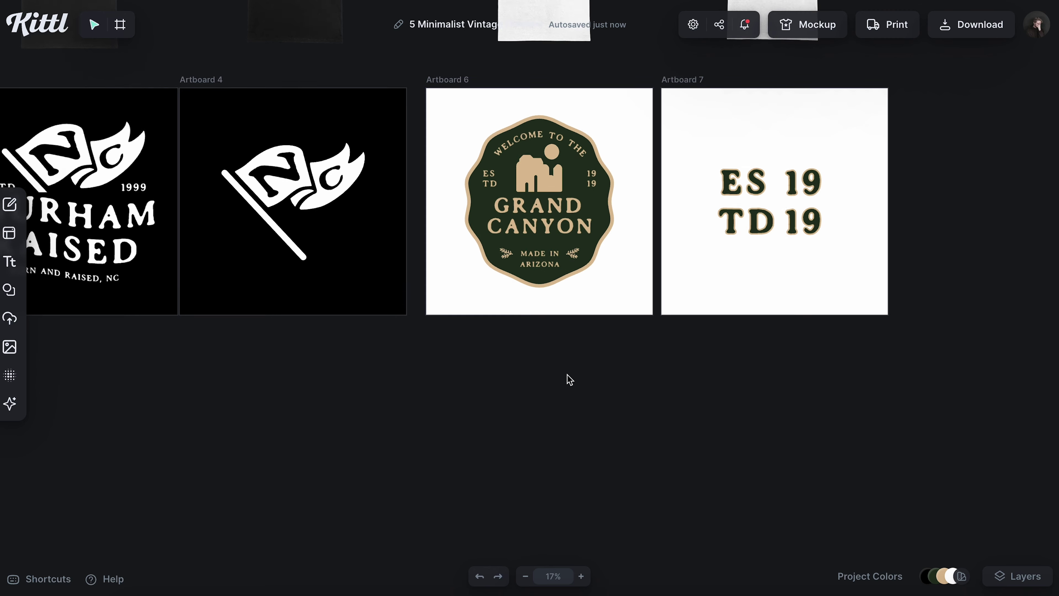
left_click(419, 51)
left_click_drag(418, 51, 418, 284)
left_click(720, 361)
scroll(718, 361, "down", 5)
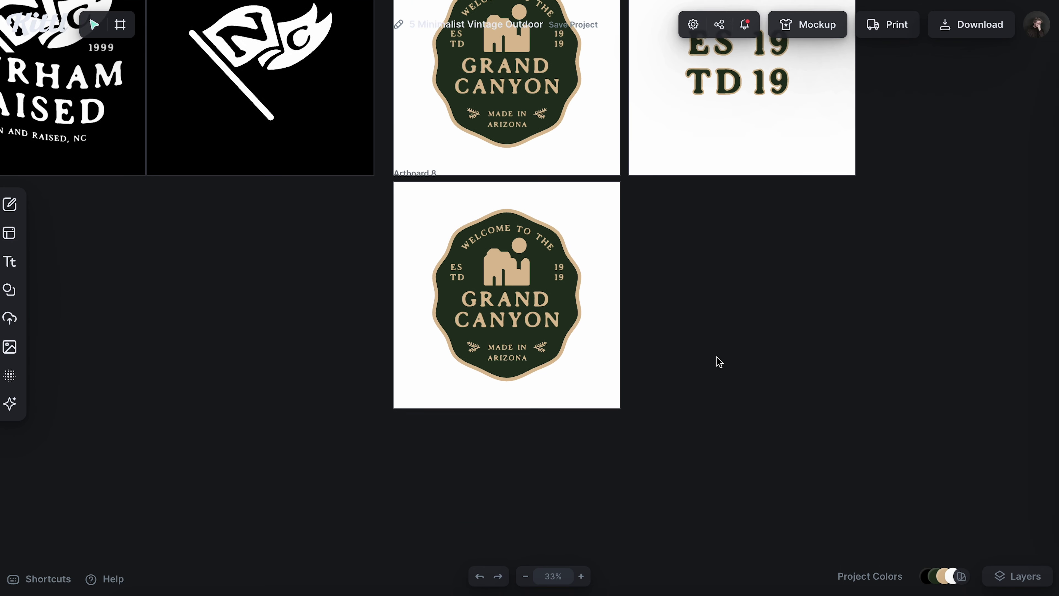
- Duplicate the complete badge from the new artboard onto the empty canvas below it
left_click(509, 184)
left_click_drag(600, 277, 444, 126)
left_click(599, 132)
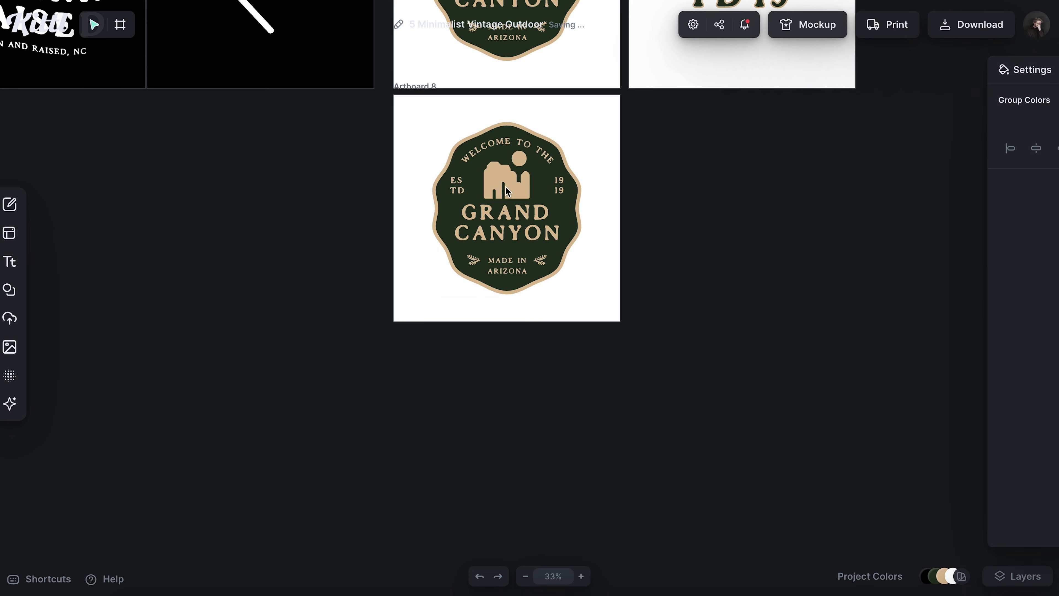
left_click_drag(512, 191, 526, 411)
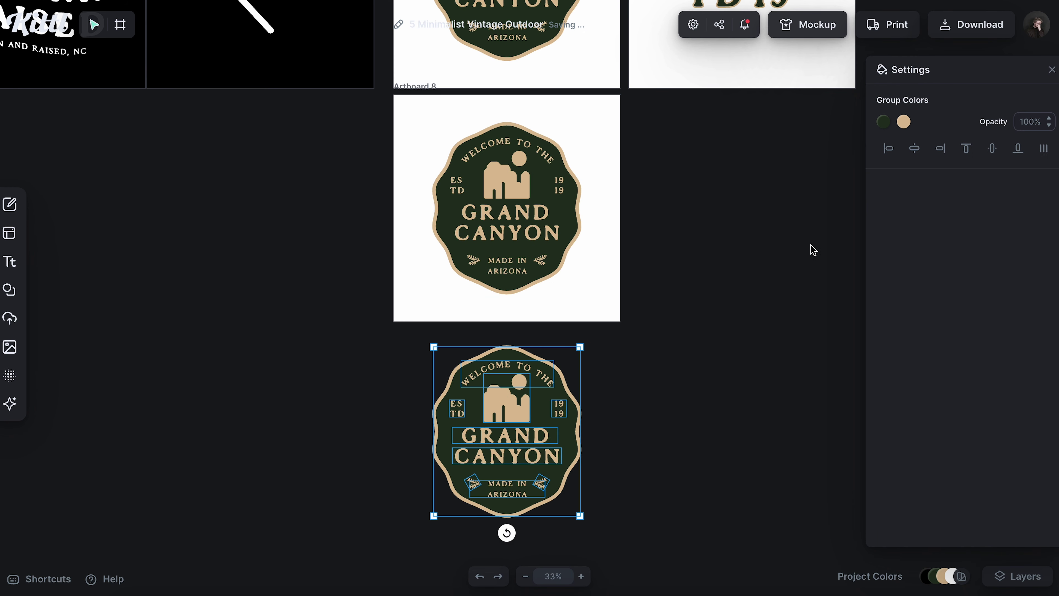
left_click(712, 315)
- Duplicate the loose badge's scalloped background shape beside it and give the copy a white border with a weight of 56.81
left_click(566, 430)
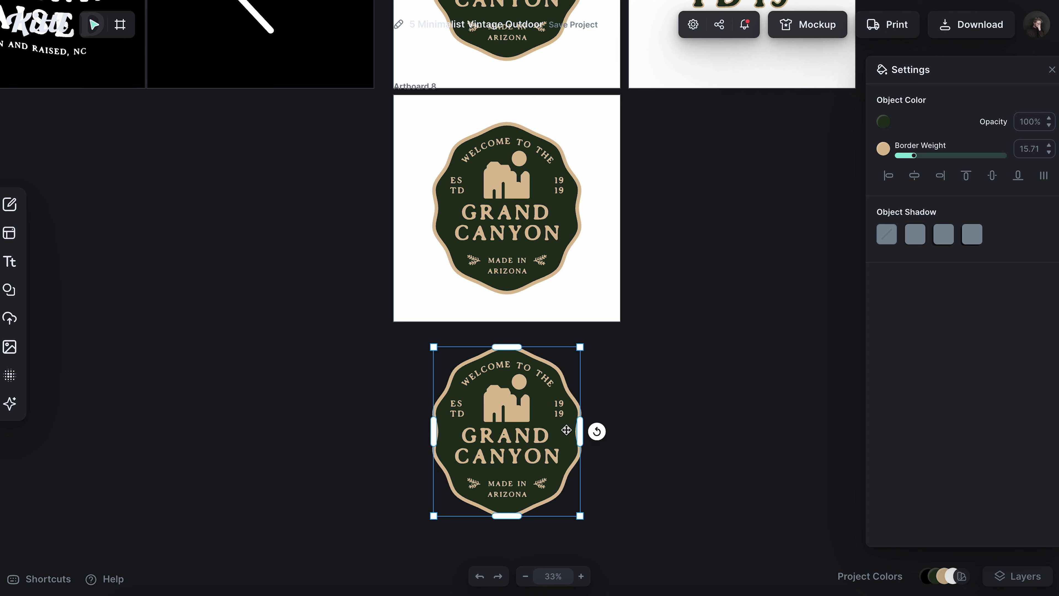
left_click_drag(566, 430, 728, 434)
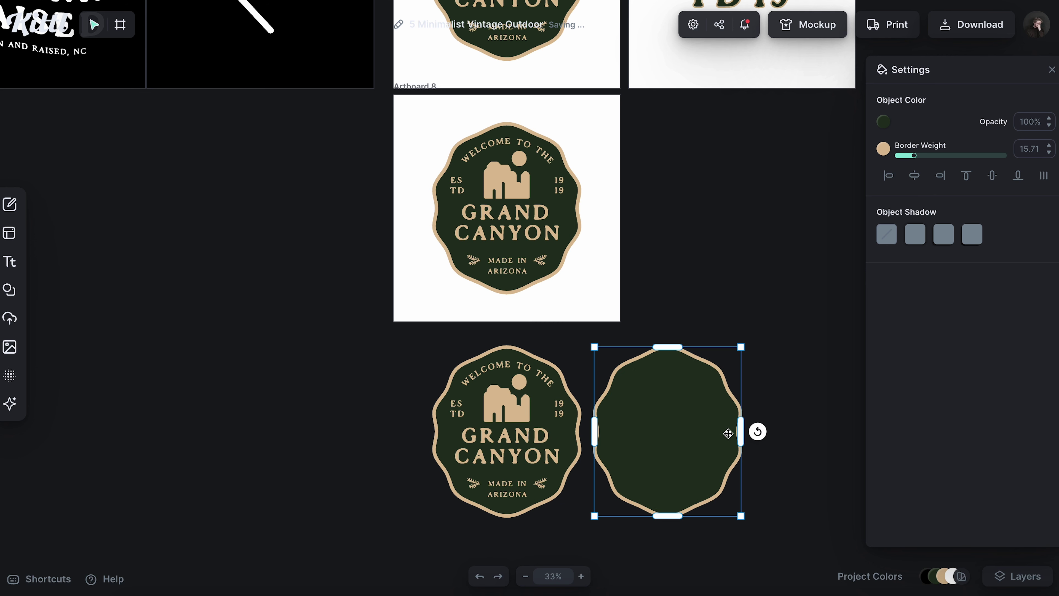
left_click(884, 148)
left_click(883, 455)
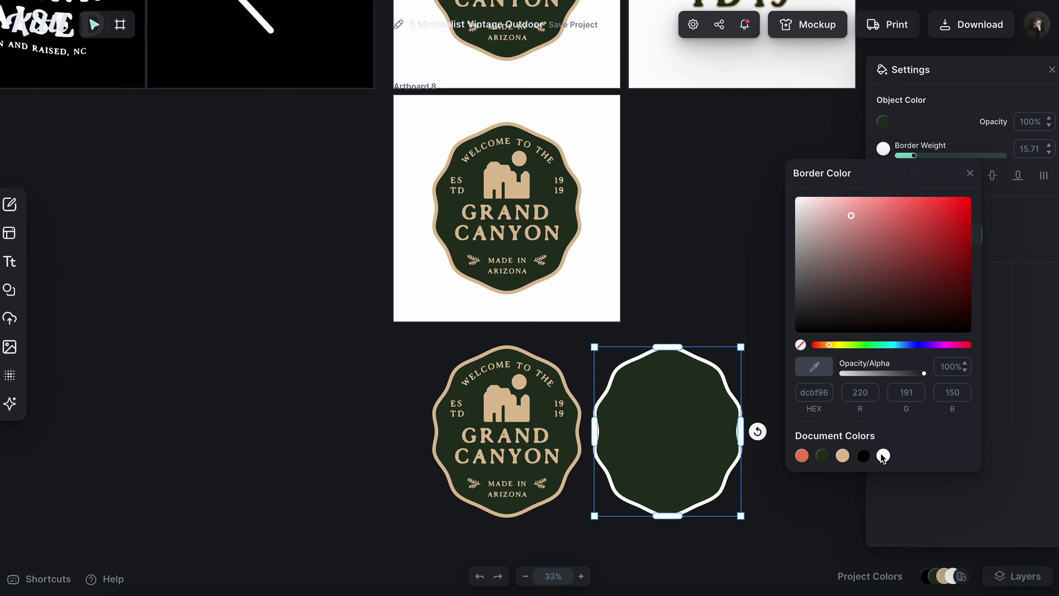
left_click(970, 173)
left_click_drag(913, 155, 958, 156)
- Align the white-bordered shape with the loose badge and send it to the back as a sticker outline
left_click_drag(696, 430, 534, 431)
right_click(520, 429)
left_click(579, 578)
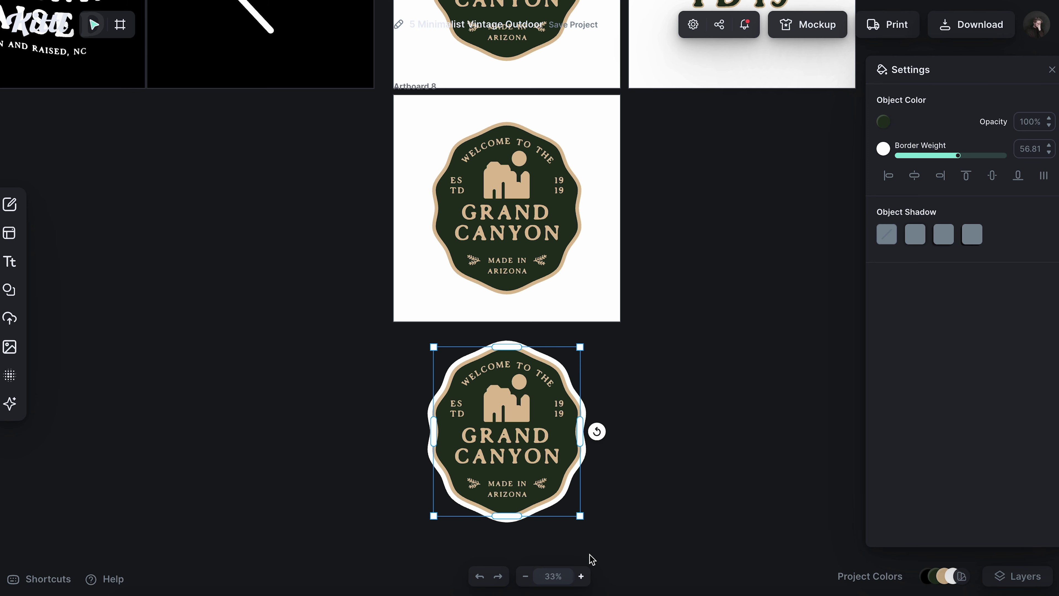
left_click(646, 444)
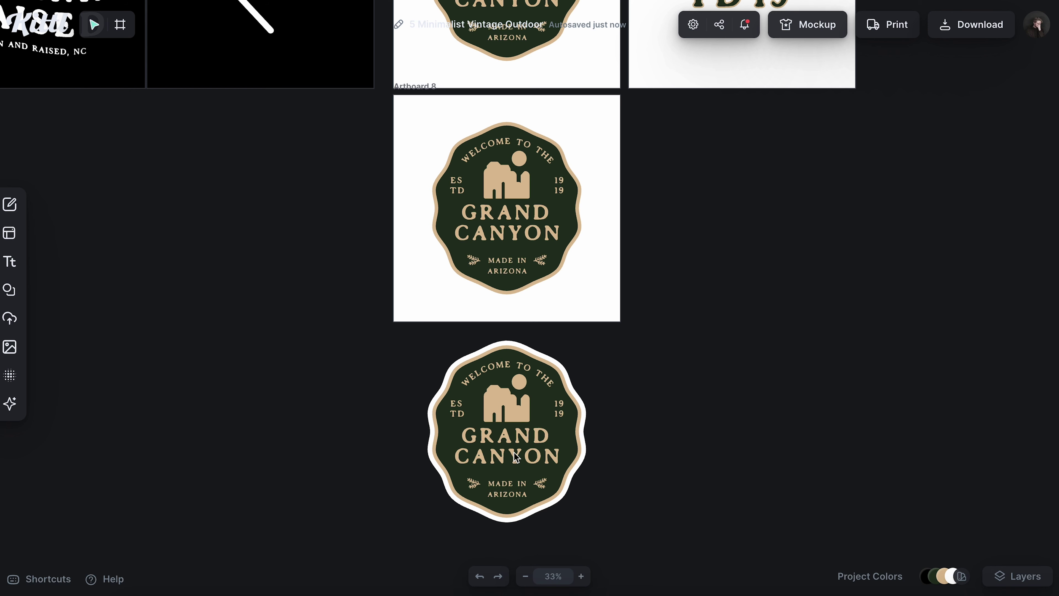
scroll(540, 244, "up", 1)
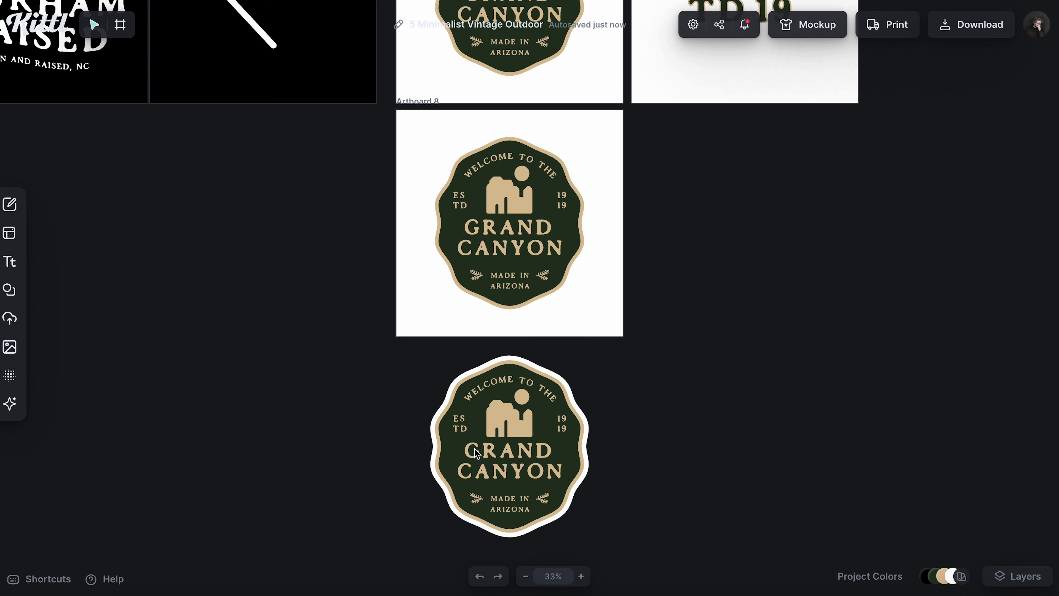
- Duplicate the original Grand Canyon badge artboard to the right of the ES TD 1919 artboard
scroll(474, 449, "down", 3)
scroll(485, 367, "right", 2)
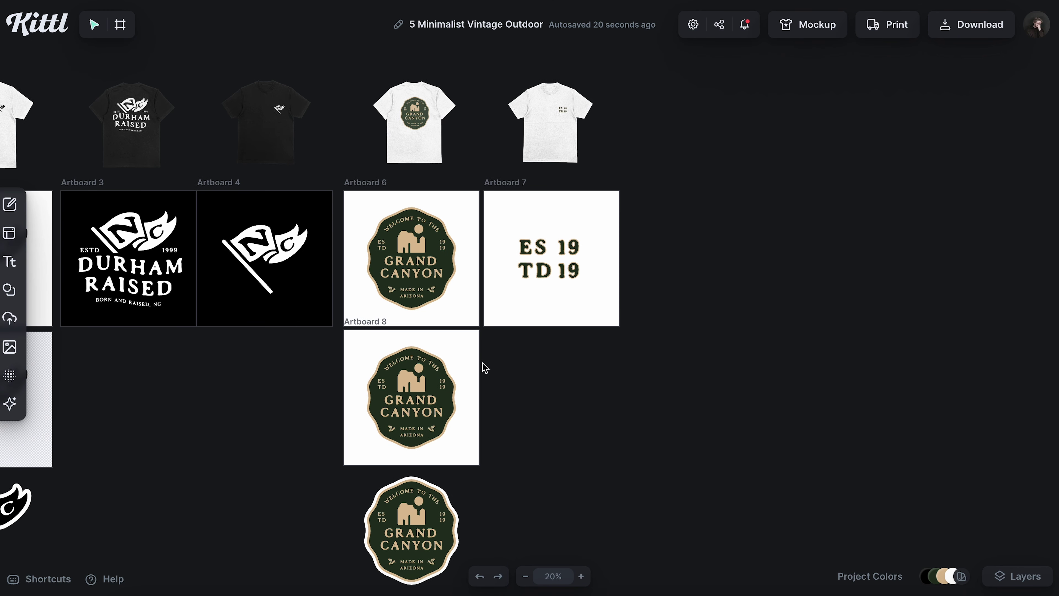
scroll(373, 289, "up", 3)
scroll(283, 147, "right", 2)
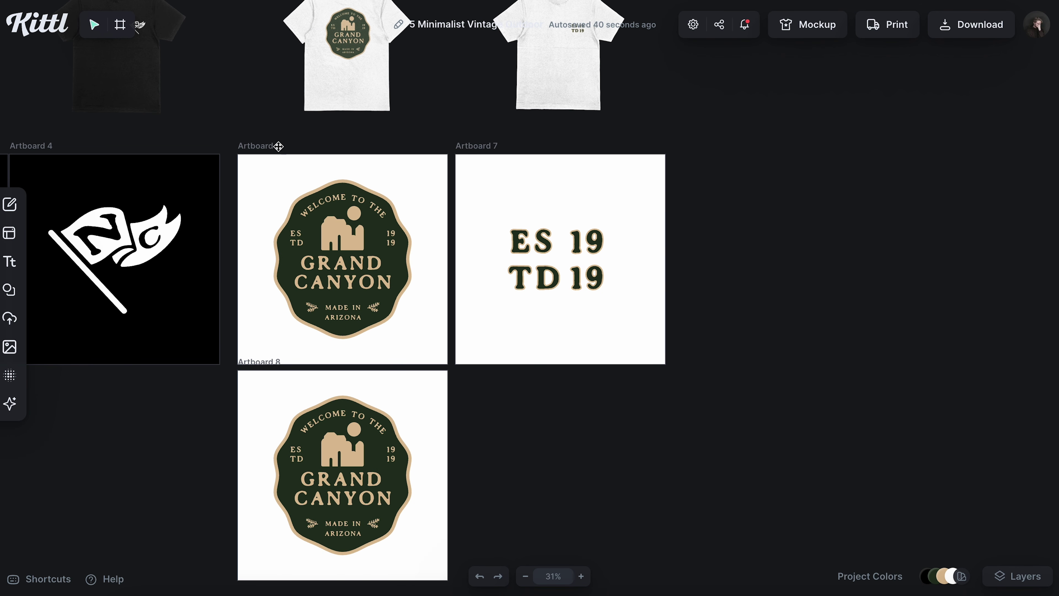
left_click_drag(283, 146, 714, 161)
left_click(697, 414)
scroll(667, 397, "right", 2)
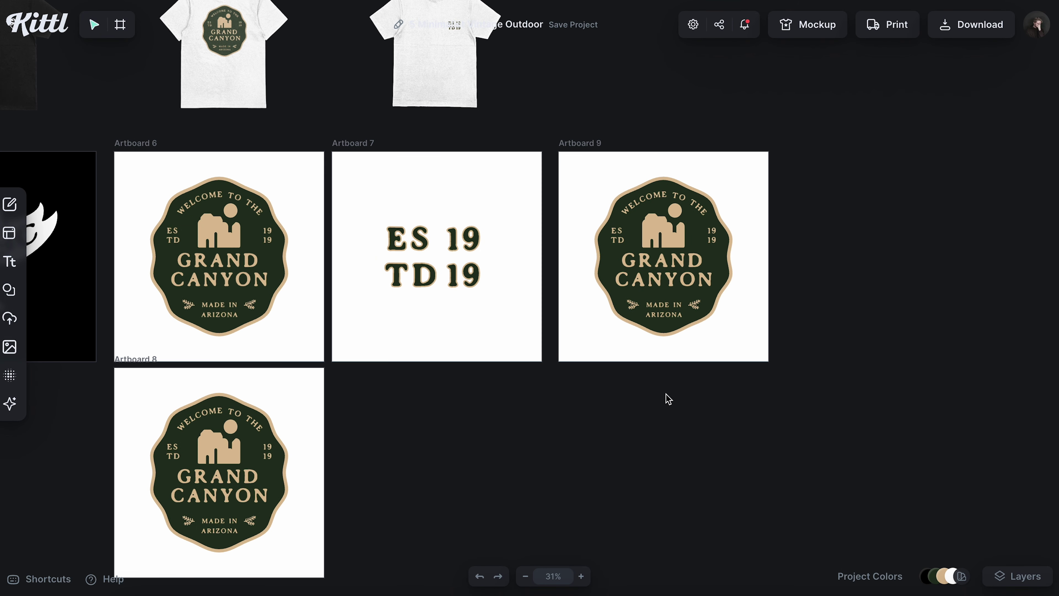
- Replace the word CANYON with TETON in the duplicated badge on the new artboard
scroll(667, 399, "up", 3)
scroll(663, 257, "down", 2)
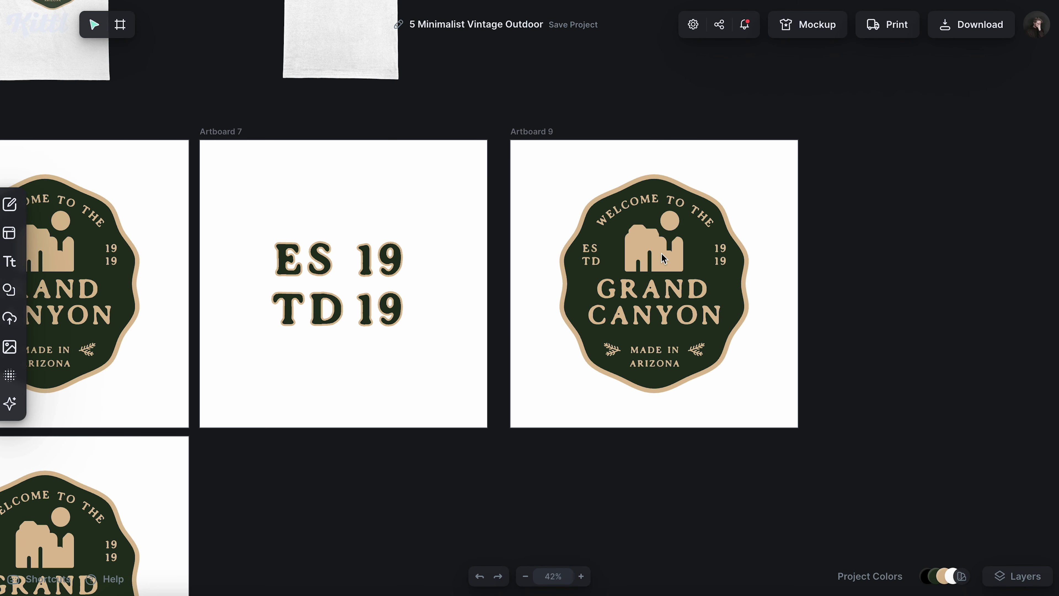
scroll(664, 257, "right", 2)
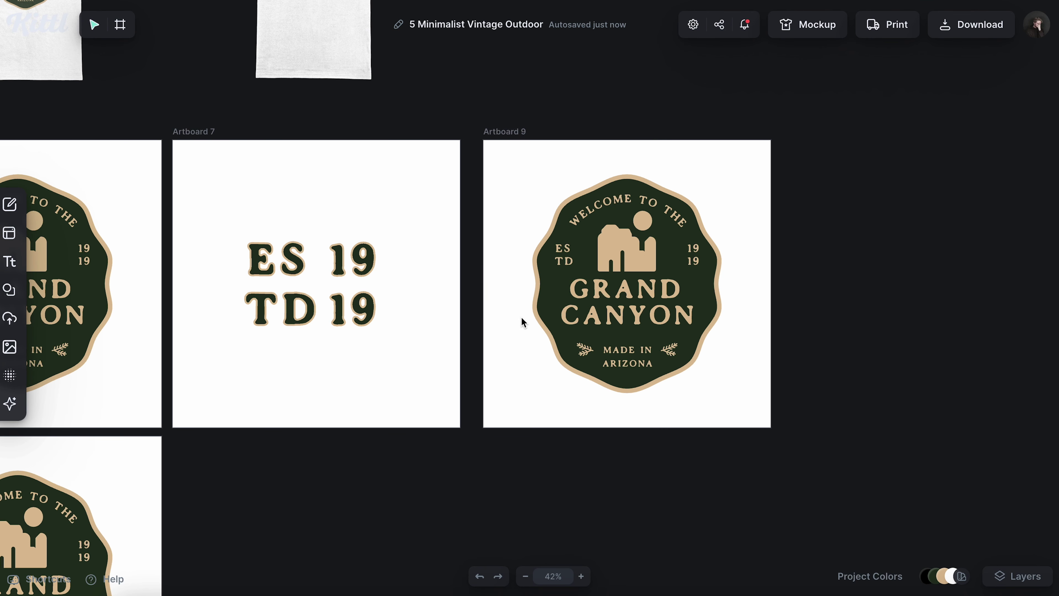
left_click(624, 312)
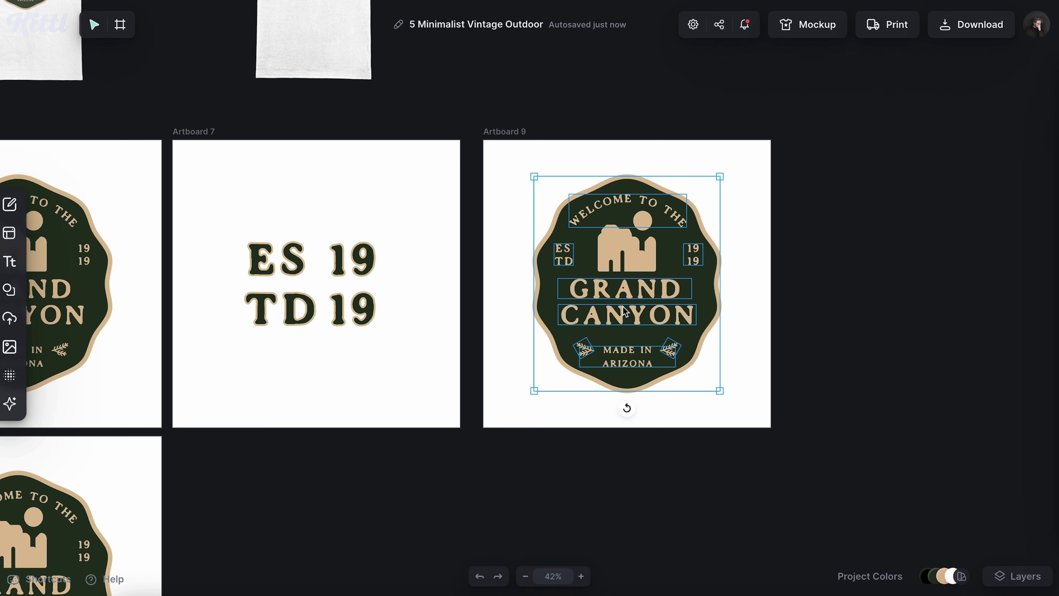
double_click(622, 314)
left_click(622, 317)
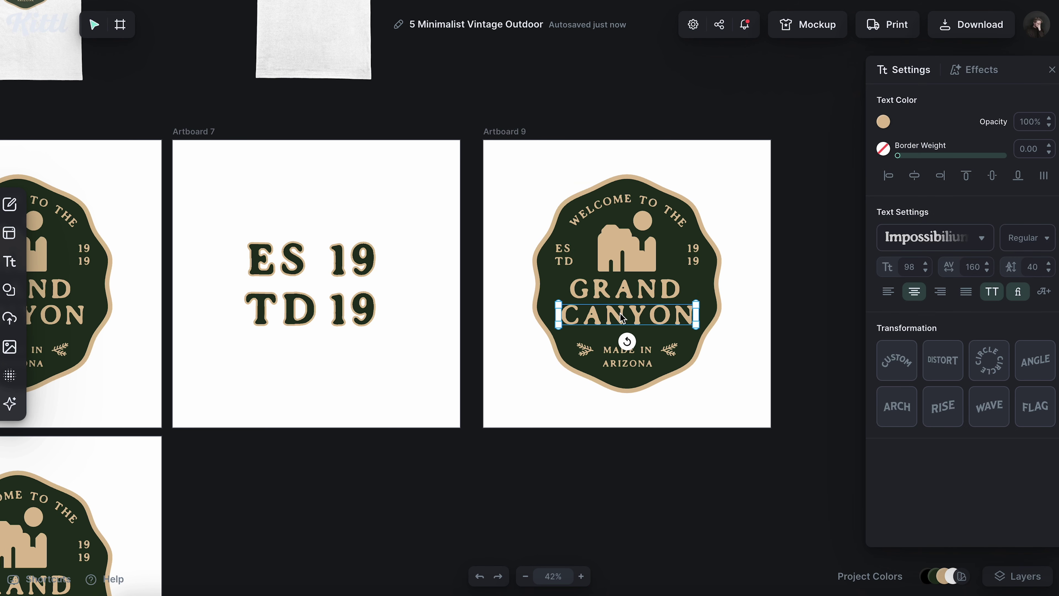
double_click(620, 314)
type("TETON")
key("Escape")
key("Escape")
- Enlarge the GRAND and TETON lines together to font size 110 and fit them centrally within the badge
scroll(676, 319, "right", 3)
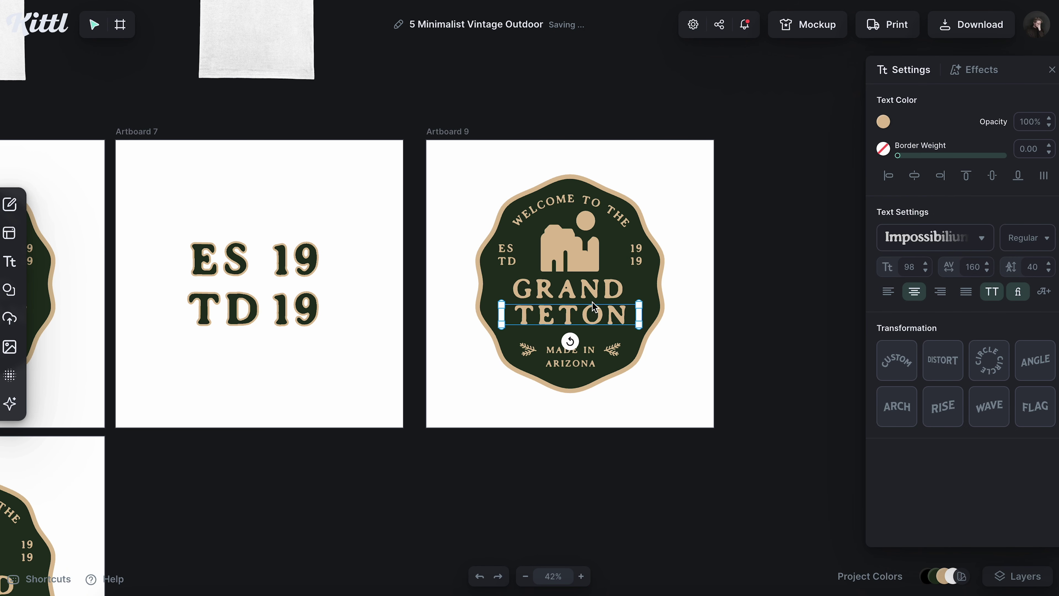
left_click_drag(639, 324, 646, 328)
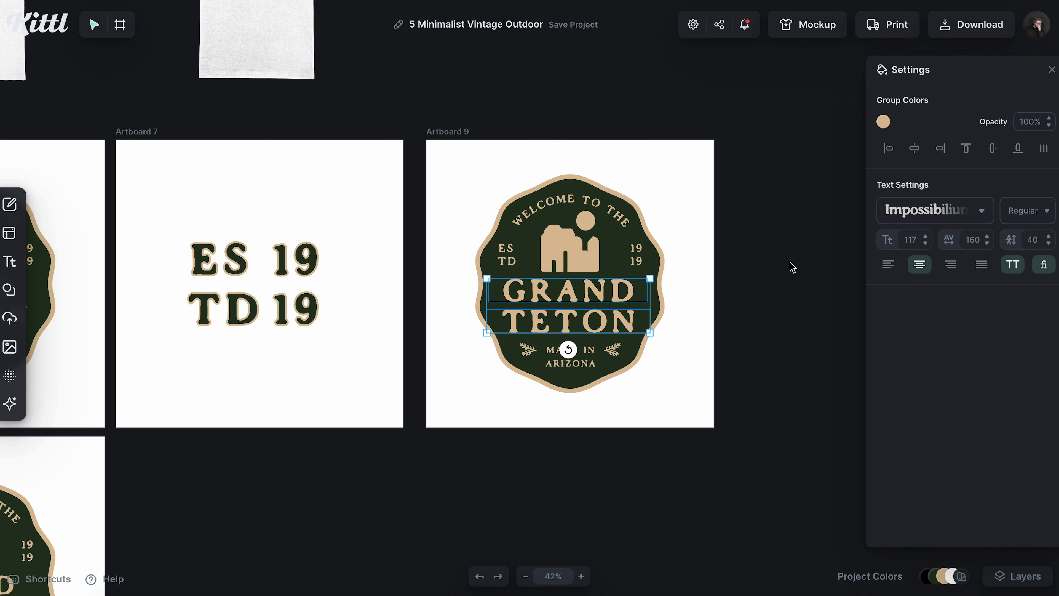
left_click(783, 267)
left_click(597, 288)
left_click(596, 289)
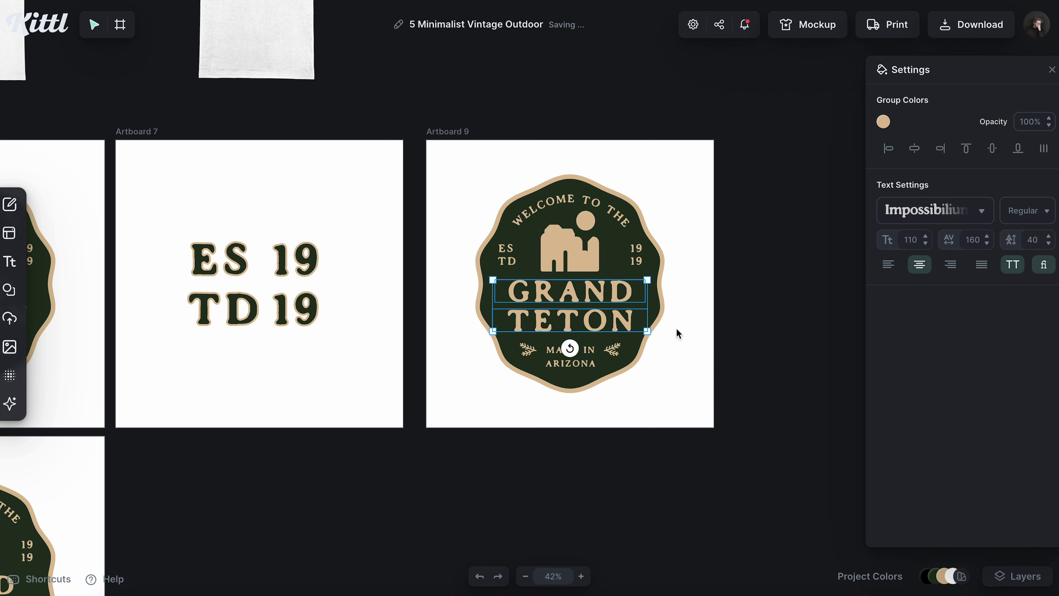
left_click(738, 308)
- Open the stacked 19 19 year text on the Grand Teton badge for editing
scroll(581, 278, "up", 5)
left_click(680, 252)
left_click(678, 253)
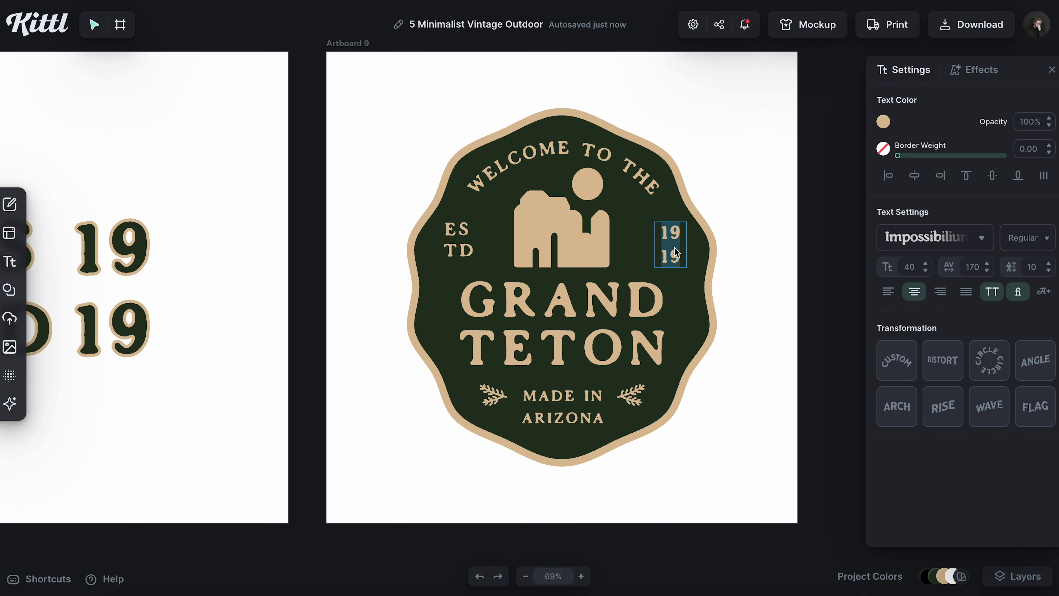